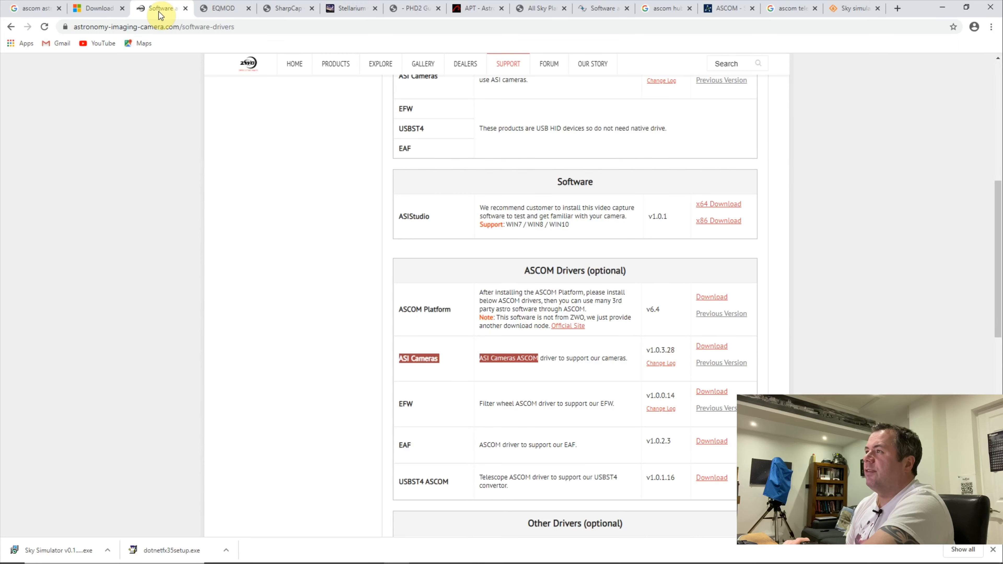
- Browse the ZWO website's product range and open the DSO Cooled Cameras category
{"action": "scroll", "coordinate": [450, 150], "scroll_direction": "up", "scroll_amount": 1}
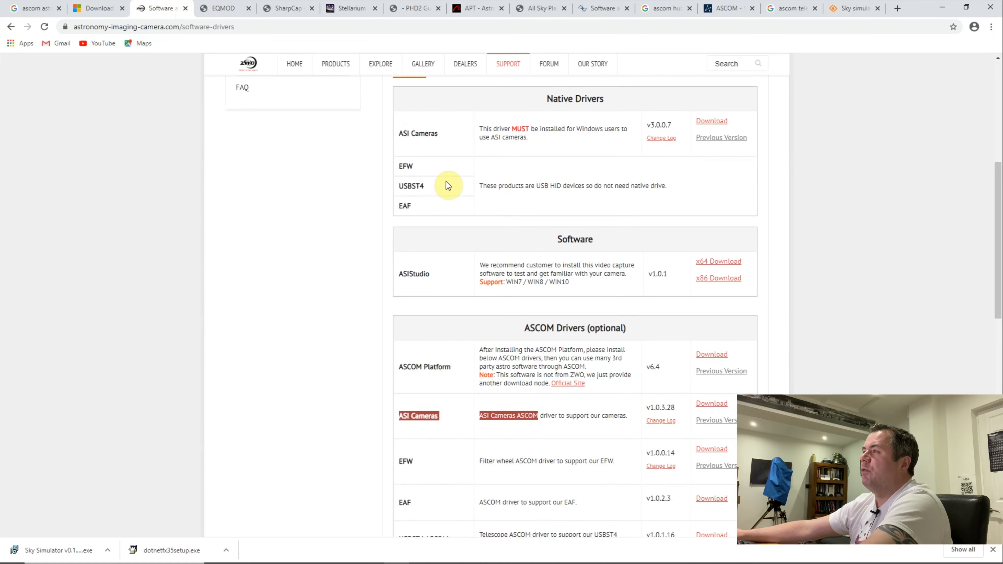
{"action": "scroll", "coordinate": [446, 181], "scroll_direction": "up", "scroll_amount": 3}
{"action": "mouse_move", "coordinate": [335, 65]}
{"action": "scroll", "coordinate": [329, 94], "scroll_direction": "up", "scroll_amount": 3}
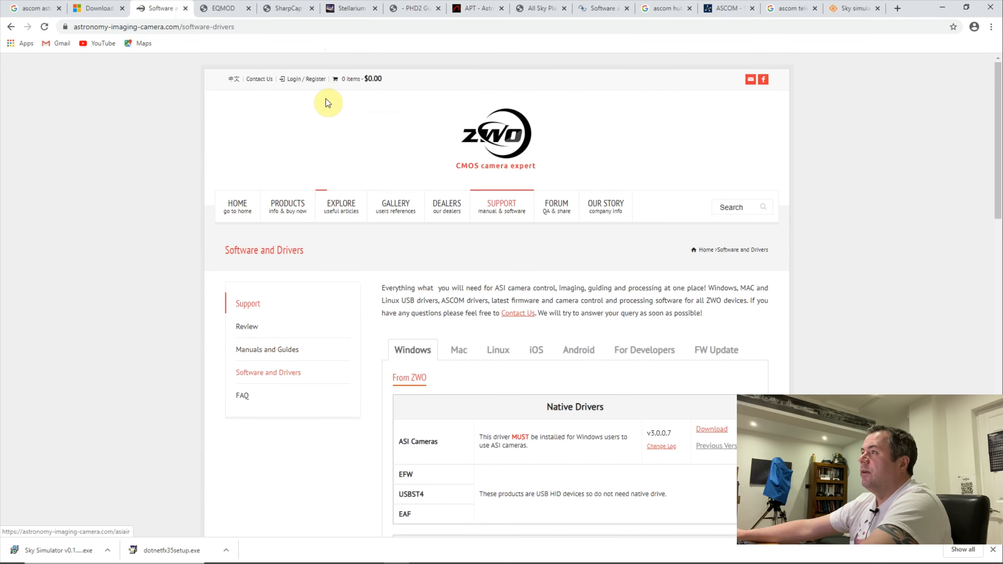
{"action": "mouse_move", "coordinate": [287, 206]}
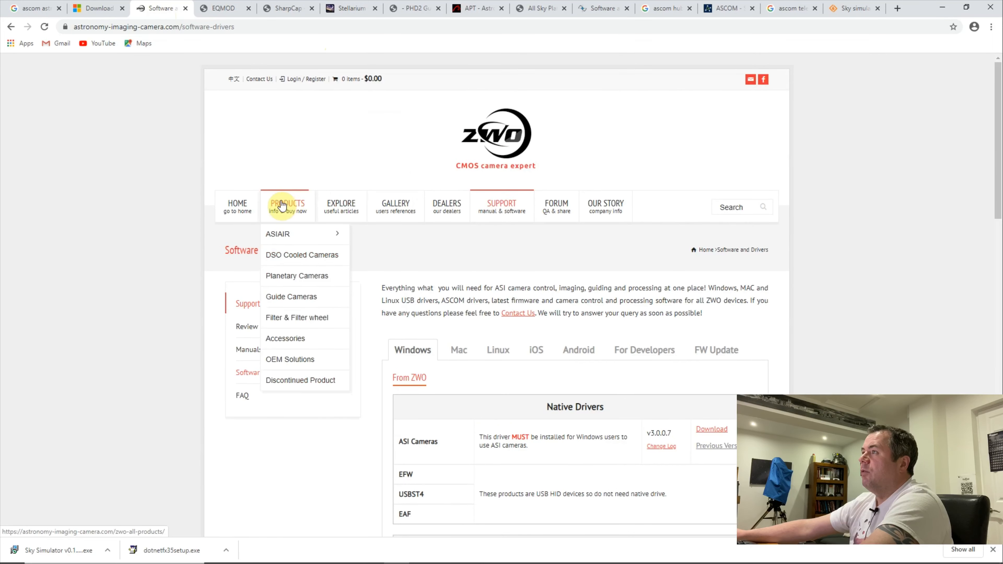
{"action": "left_click", "coordinate": [313, 258]}
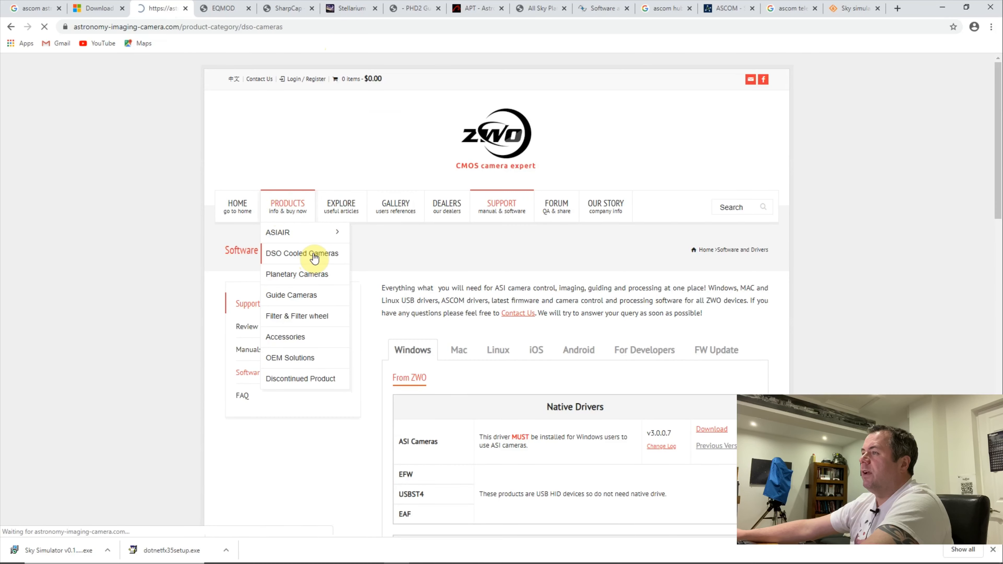
- Look up the pixel size and resolution in the ASI071MC Pro (color) specification and minimize the browser
{"action": "scroll", "coordinate": [527, 415], "scroll_direction": "down", "scroll_amount": 6}
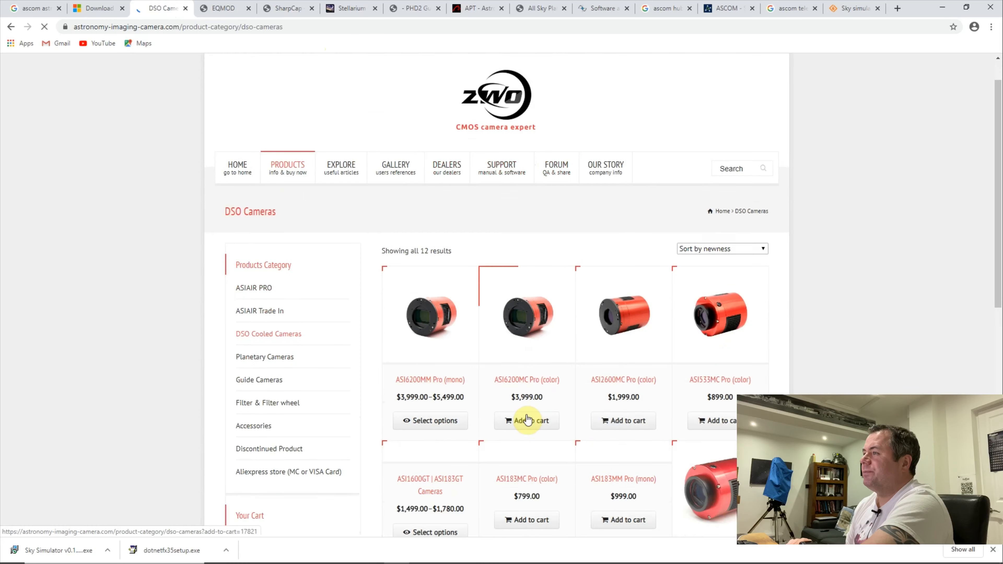
{"action": "scroll", "coordinate": [527, 393], "scroll_direction": "down", "scroll_amount": 2}
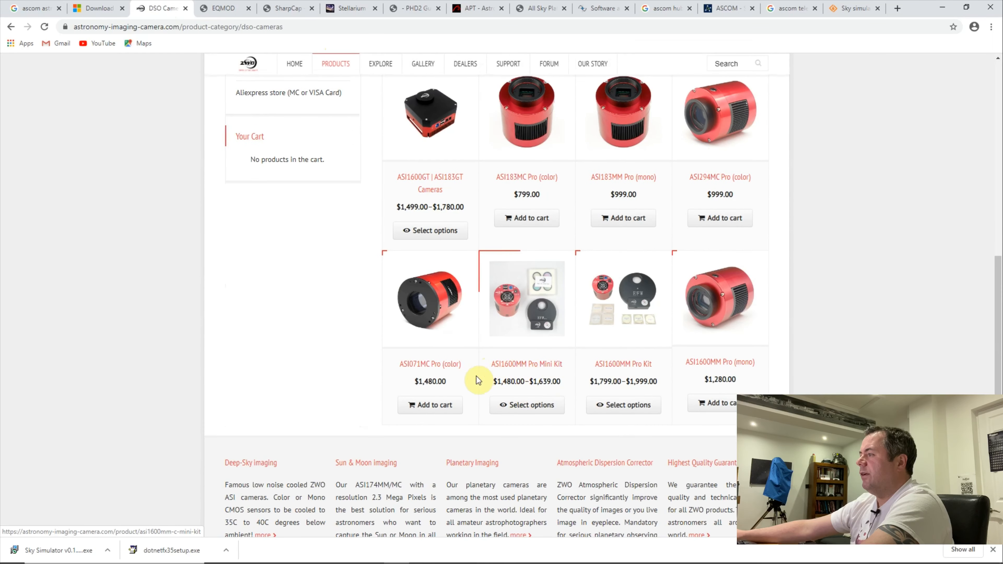
{"action": "left_click", "coordinate": [434, 369]}
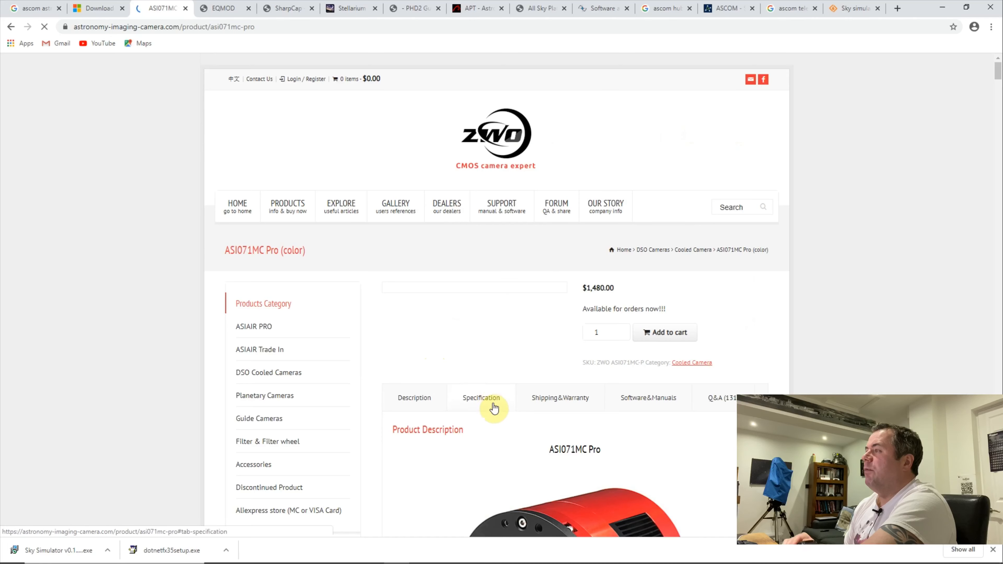
{"action": "left_click", "coordinate": [489, 403]}
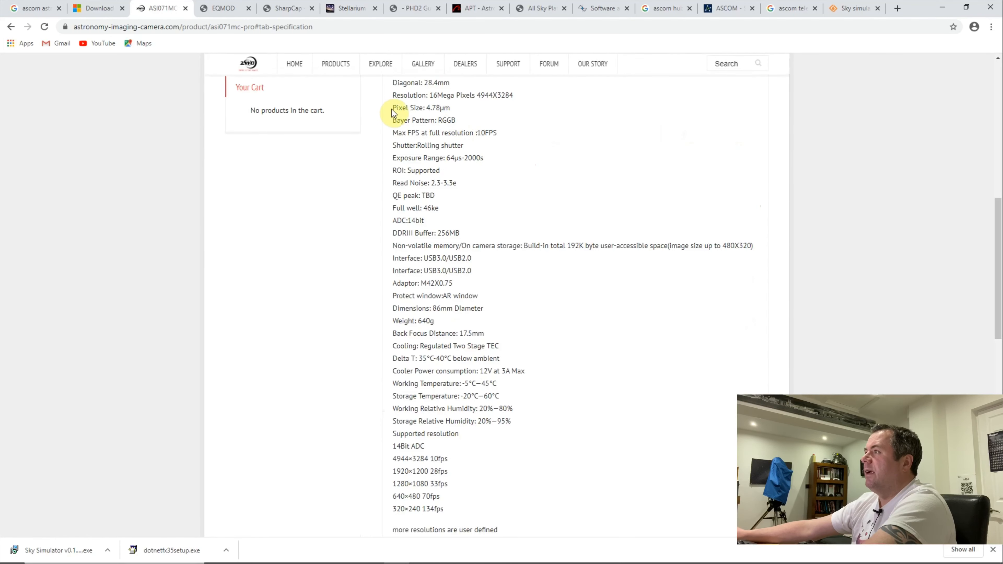
{"action": "left_click_drag", "start_coordinate": [393, 108], "coordinate": [517, 98]}
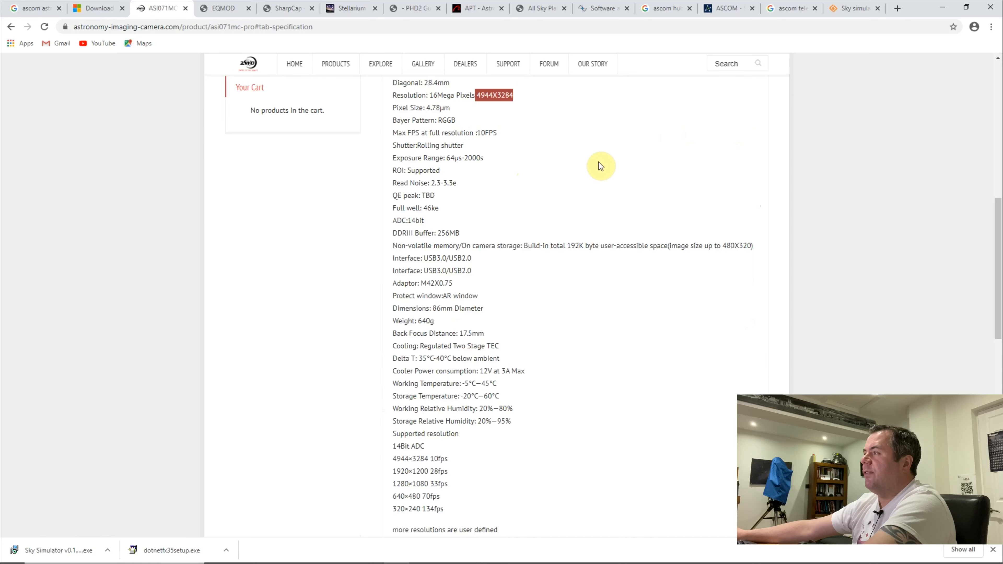
{"action": "left_click", "coordinate": [943, 7]}
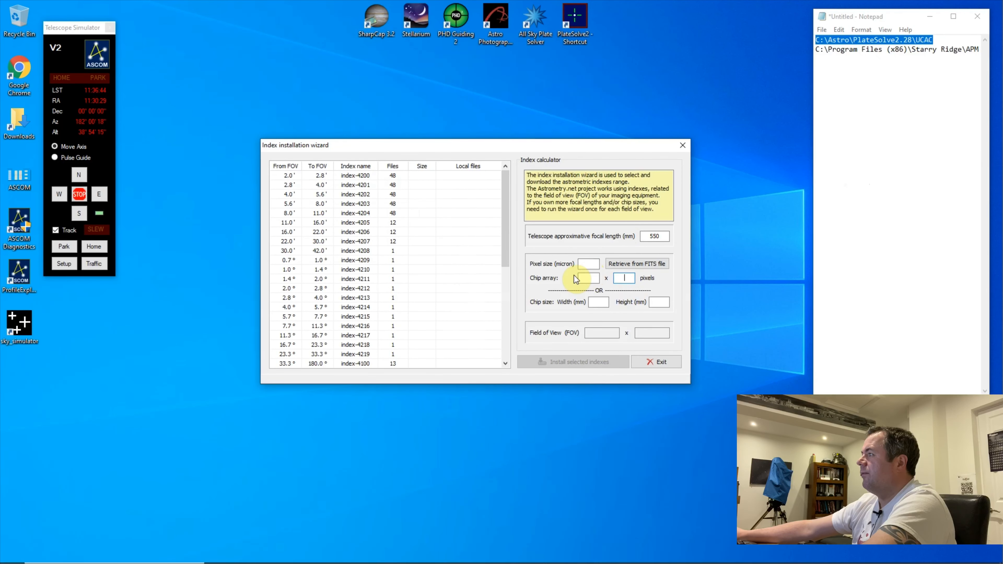
- Retrieve the pixel size and chip array from the FITS file L_2019-08-31_22-24-01_M31_Bin1x1_180s__-9C_G0.fit in the Downloads folder
{"action": "left_click", "coordinate": [628, 266]}
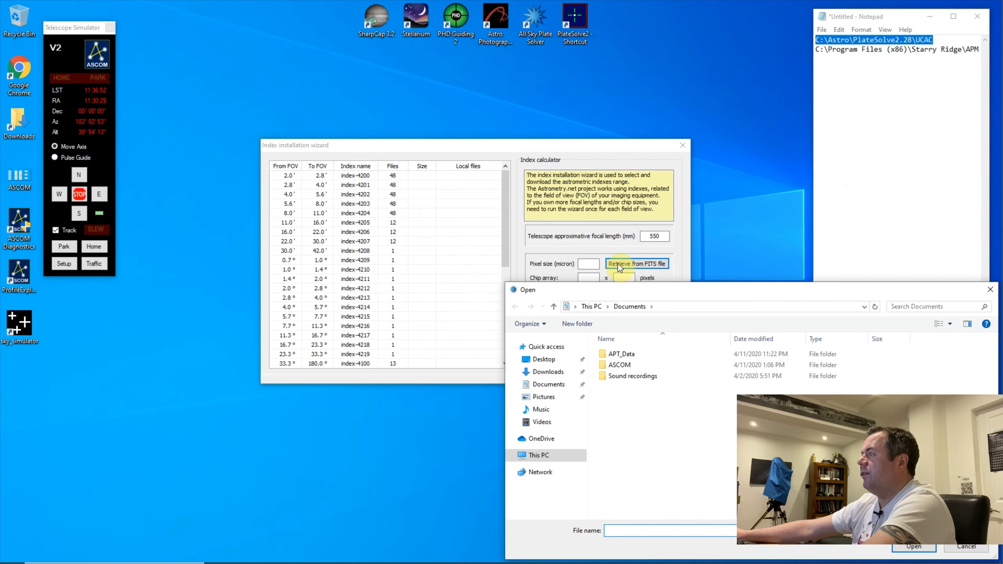
{"action": "left_click_drag", "start_coordinate": [648, 286], "coordinate": [300, 166]}
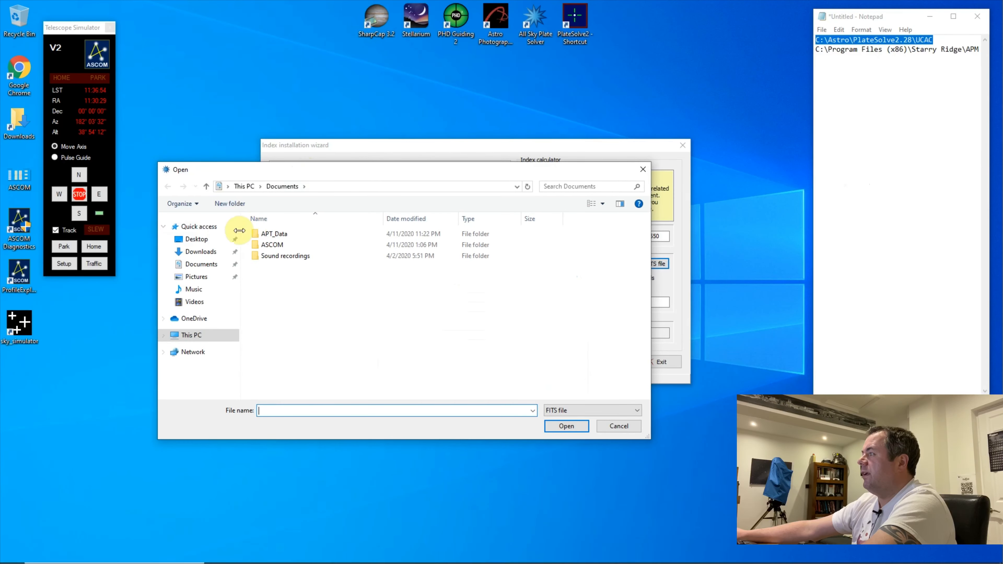
{"action": "left_click", "coordinate": [164, 335]}
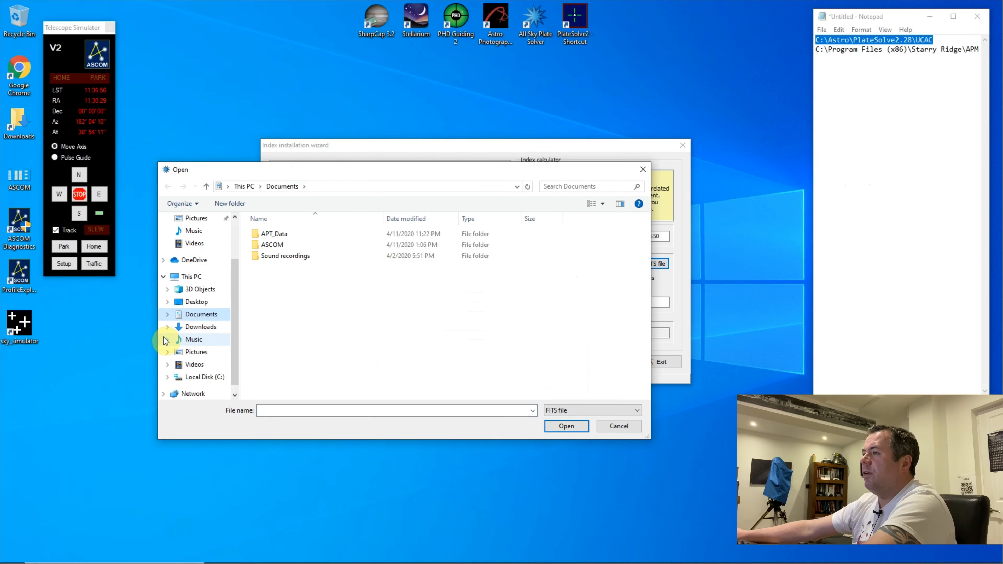
{"action": "left_click", "coordinate": [234, 395]}
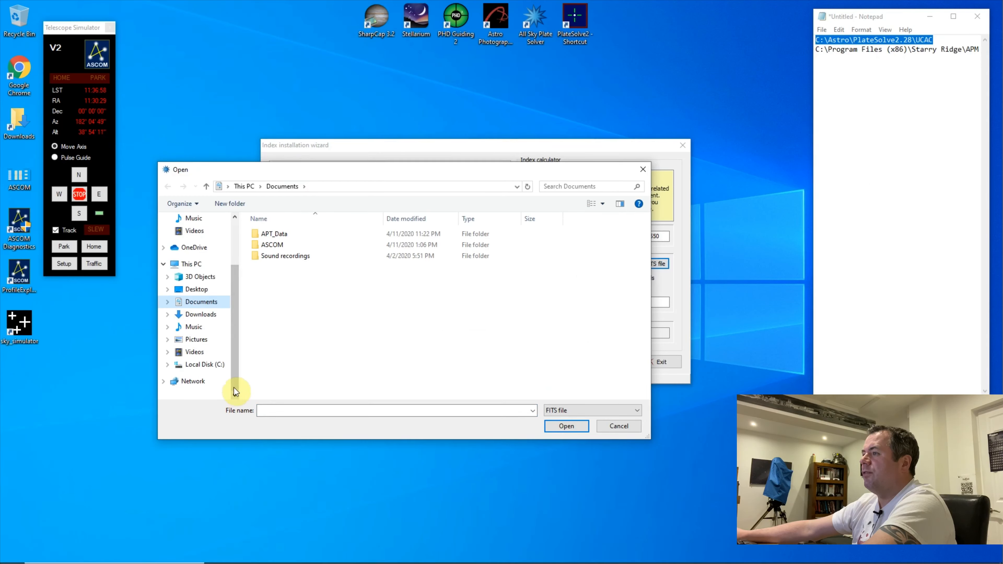
{"action": "left_click", "coordinate": [201, 316]}
{"action": "left_click", "coordinate": [284, 248]}
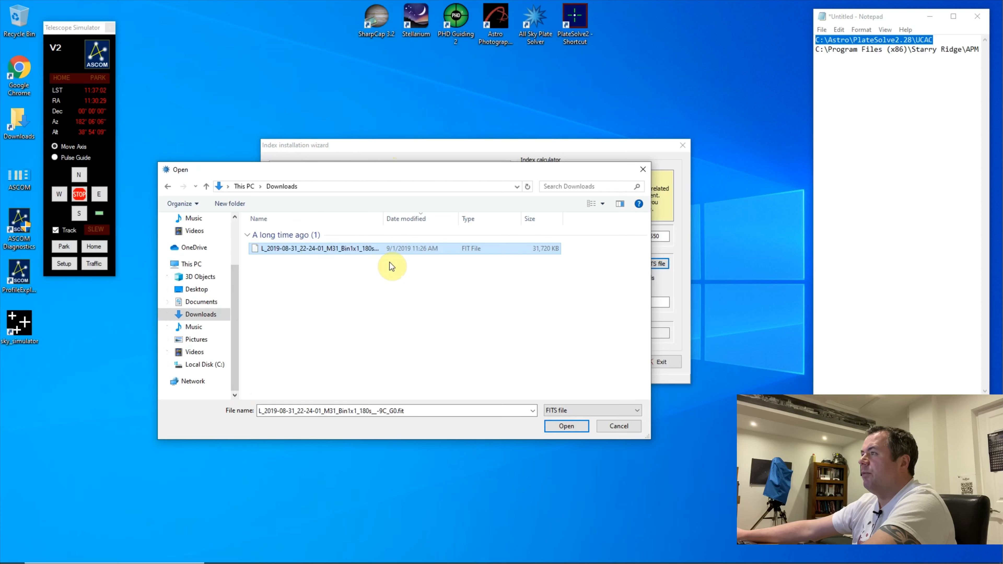
{"action": "left_click", "coordinate": [571, 428]}
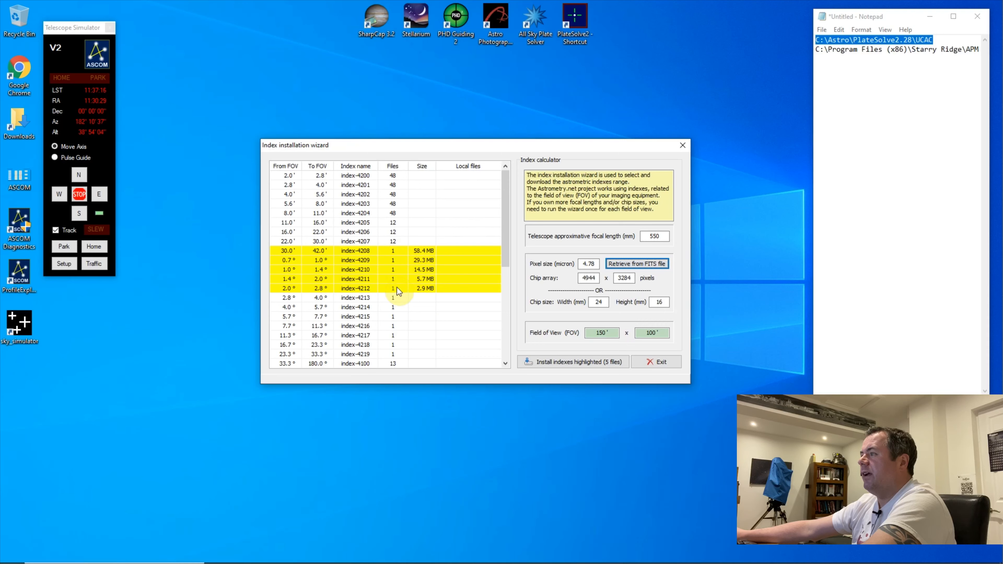
- Download and install the five highlighted index files, index-4208 to index-4212, and dismiss the completion notice
{"action": "left_click", "coordinate": [570, 363]}
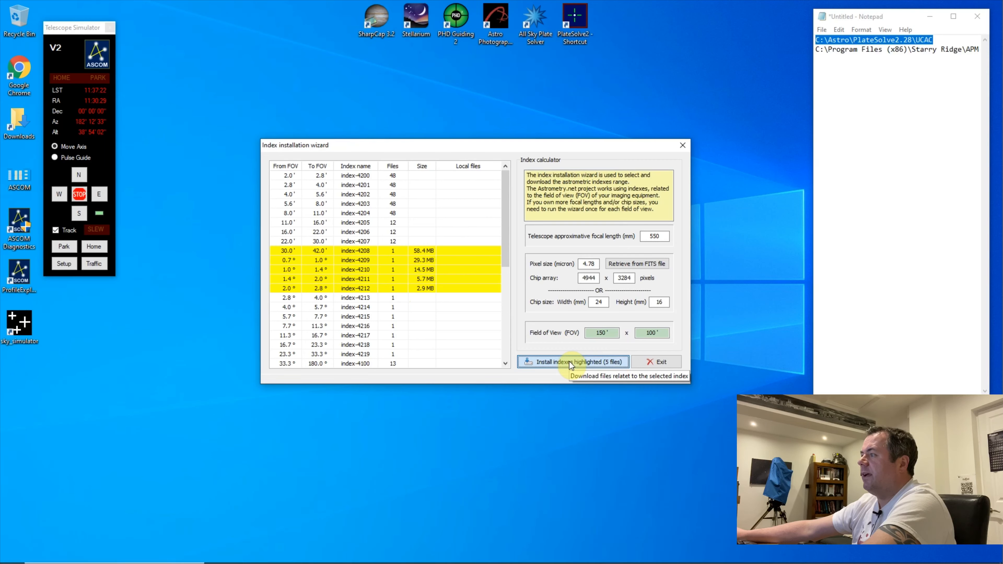
{"action": "left_click", "coordinate": [569, 361]}
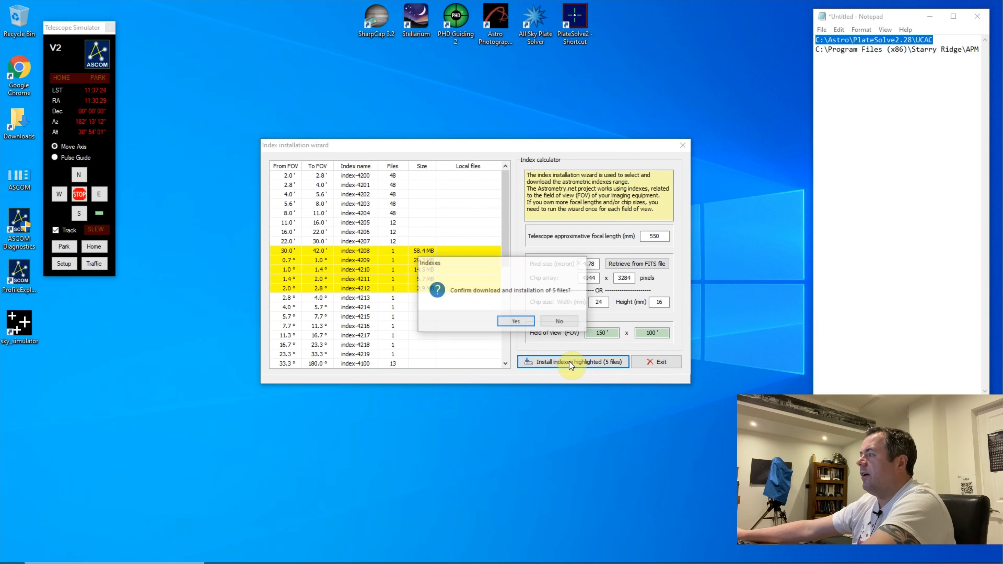
{"action": "left_click", "coordinate": [521, 319]}
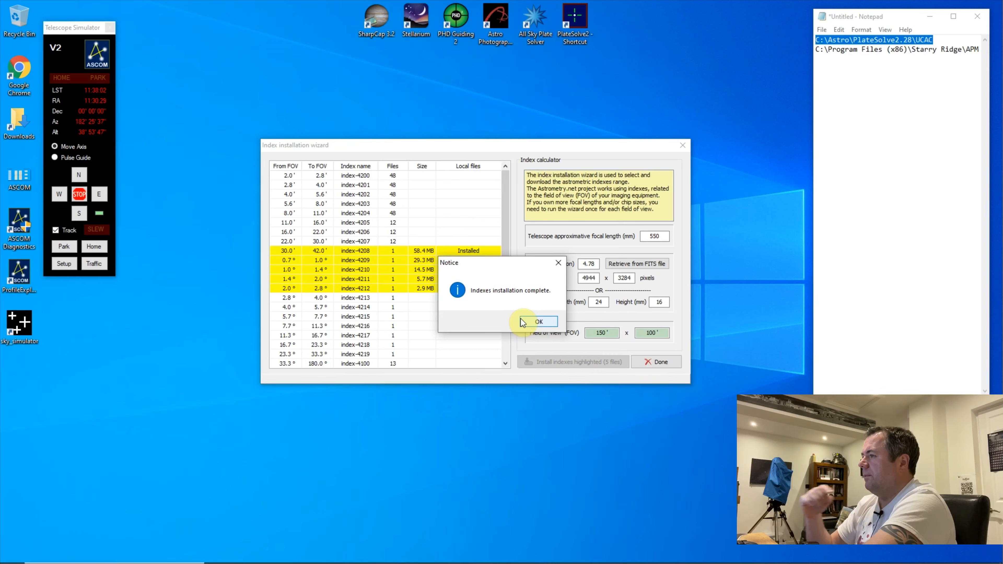
{"action": "left_click", "coordinate": [539, 323]}
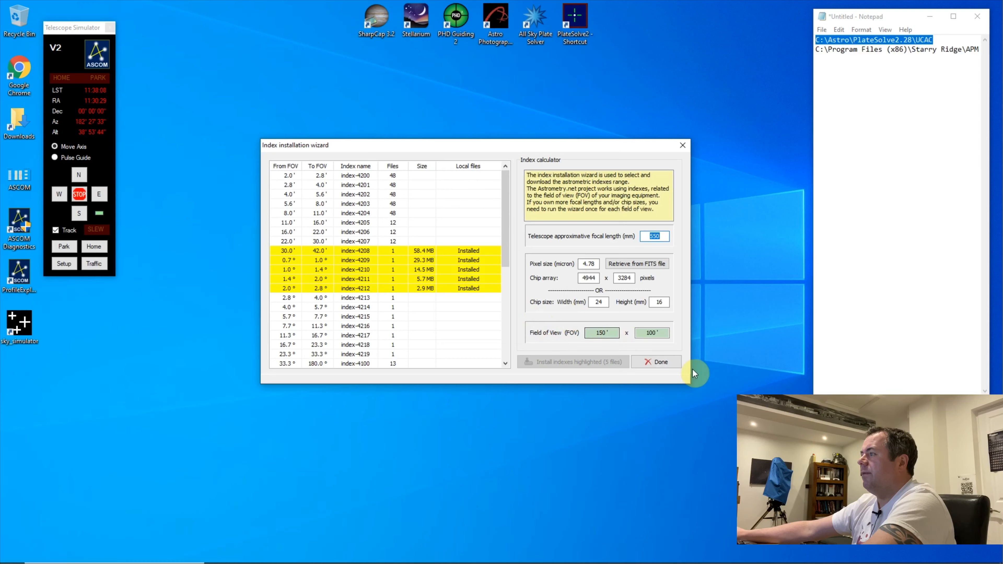
- Finish the index installation wizard, decline registration and exit All Sky Plate Solver
{"action": "left_click", "coordinate": [673, 361]}
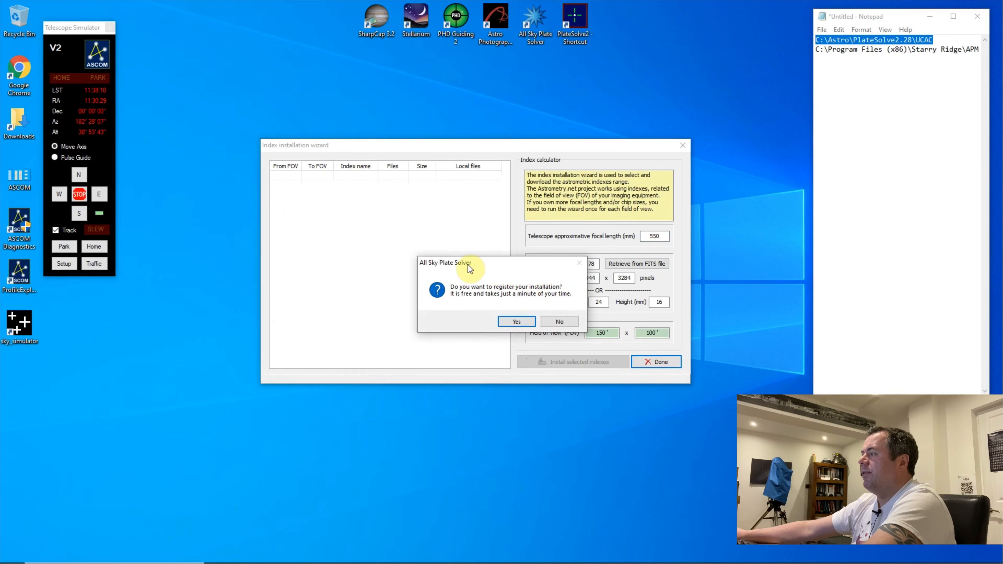
{"action": "left_click", "coordinate": [562, 321]}
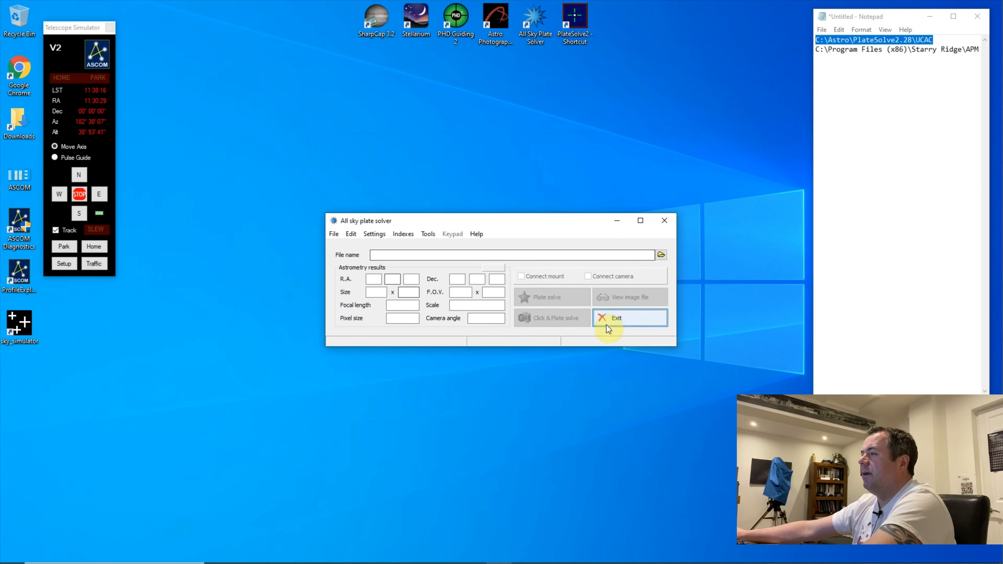
{"action": "left_click", "coordinate": [639, 318]}
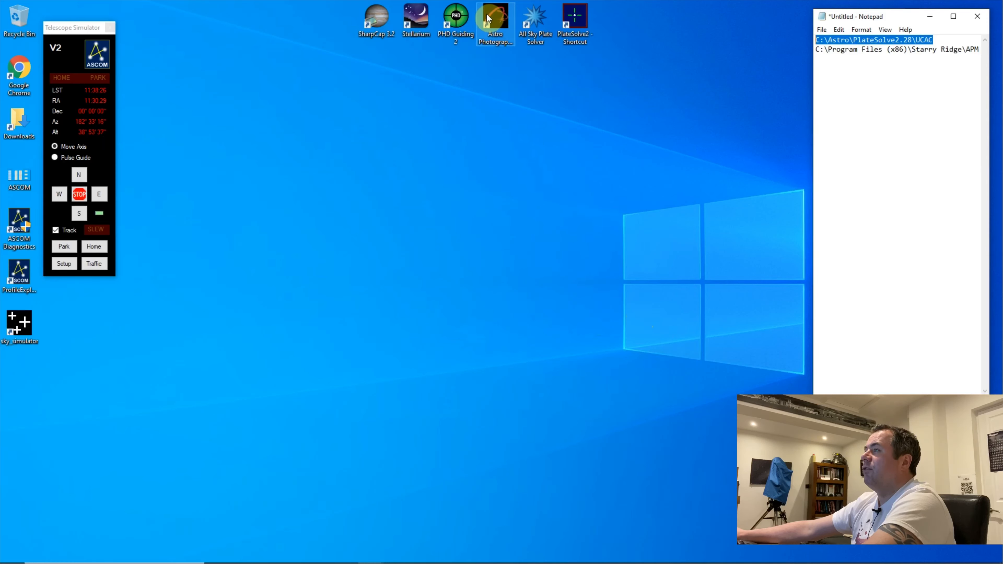
- Launch Astro Photography Tool, skip setting the site coordinates and turn off Open On Start for the check lists
{"action": "double_click", "coordinate": [496, 20]}
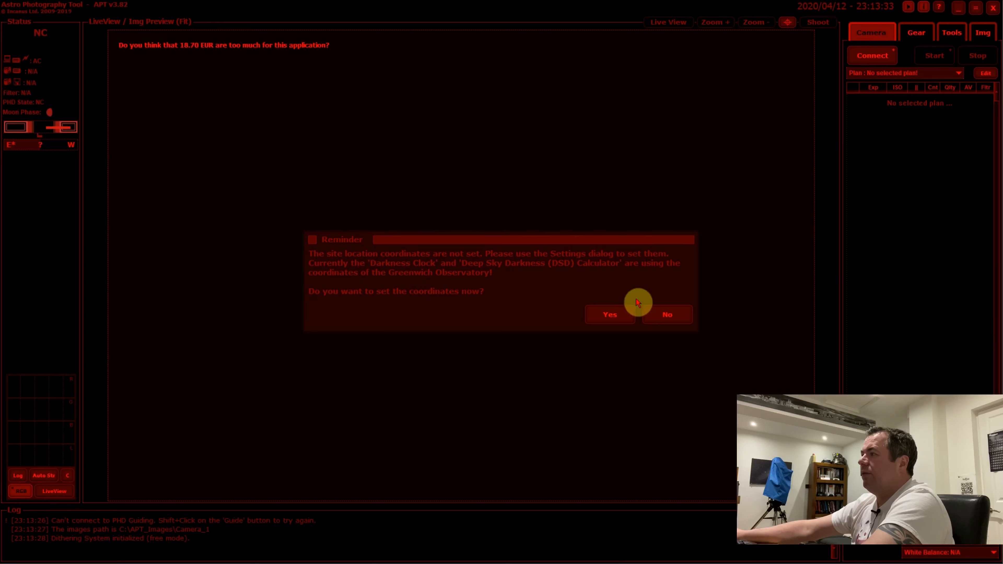
{"action": "left_click", "coordinate": [661, 310]}
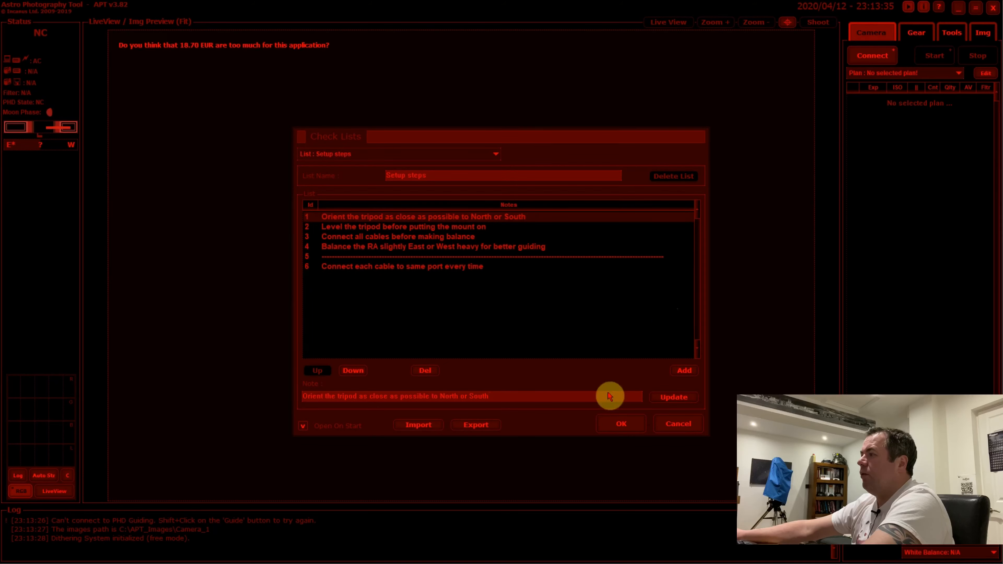
{"action": "left_click", "coordinate": [303, 425]}
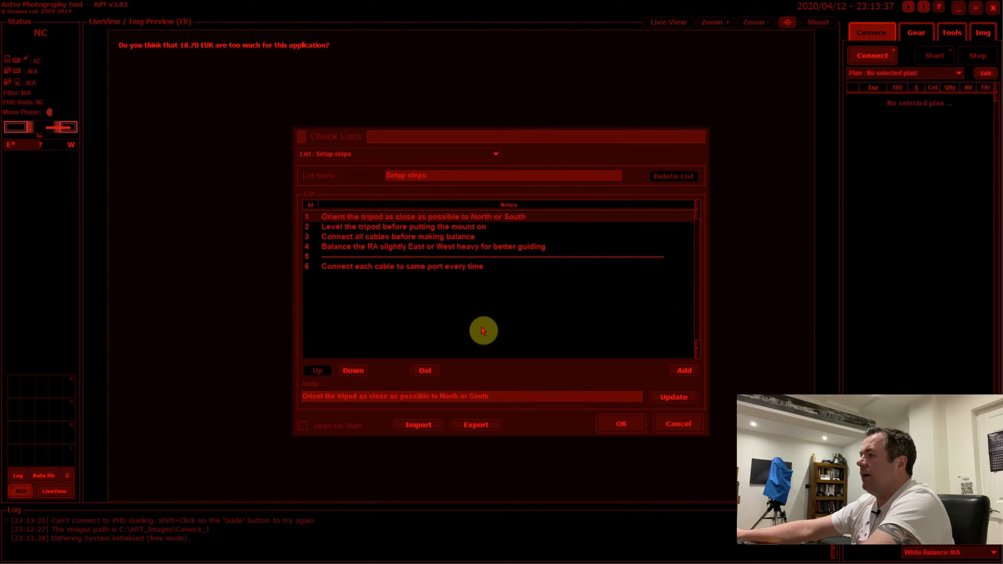
{"action": "left_click", "coordinate": [622, 429]}
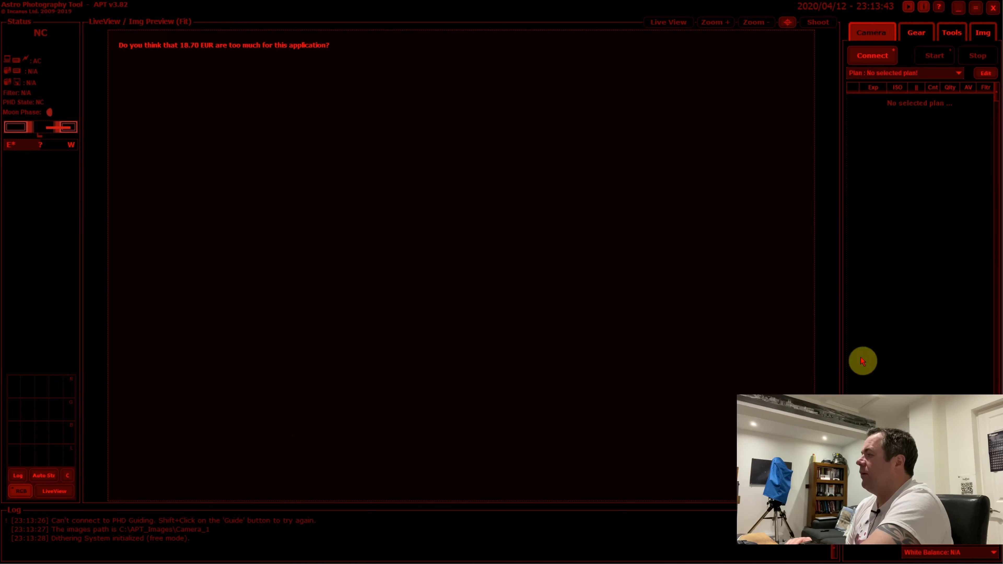
- Start connecting a camera and set its type to CCD : ASCOM Camera
{"action": "left_click", "coordinate": [873, 57]}
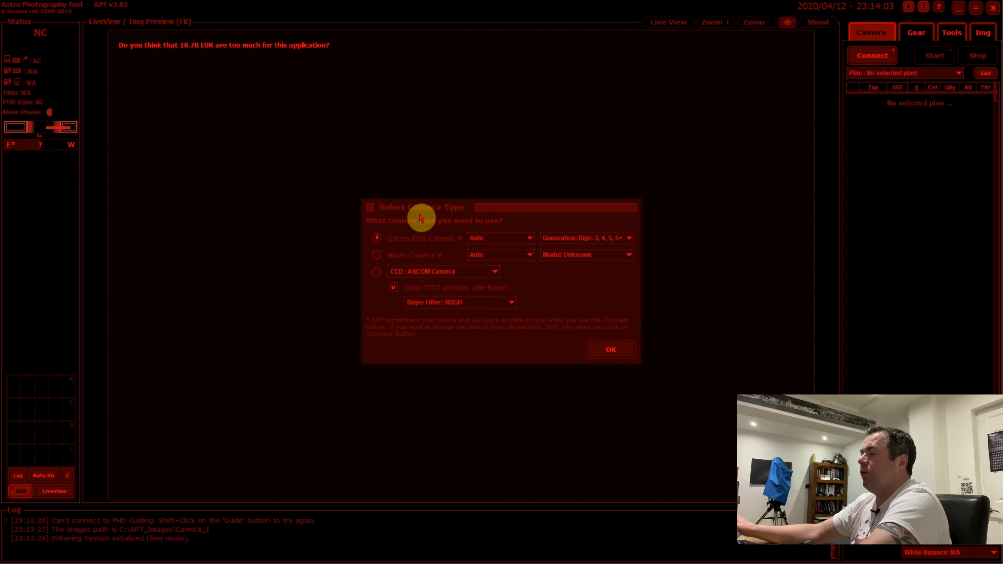
{"action": "mouse_move", "coordinate": [402, 241]}
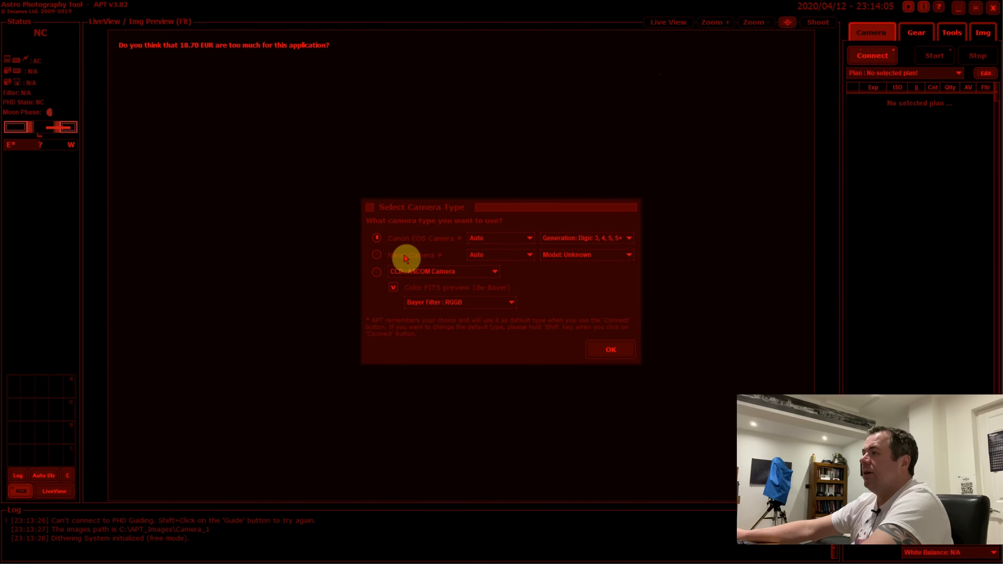
{"action": "left_click", "coordinate": [377, 272]}
{"action": "left_click", "coordinate": [437, 273]}
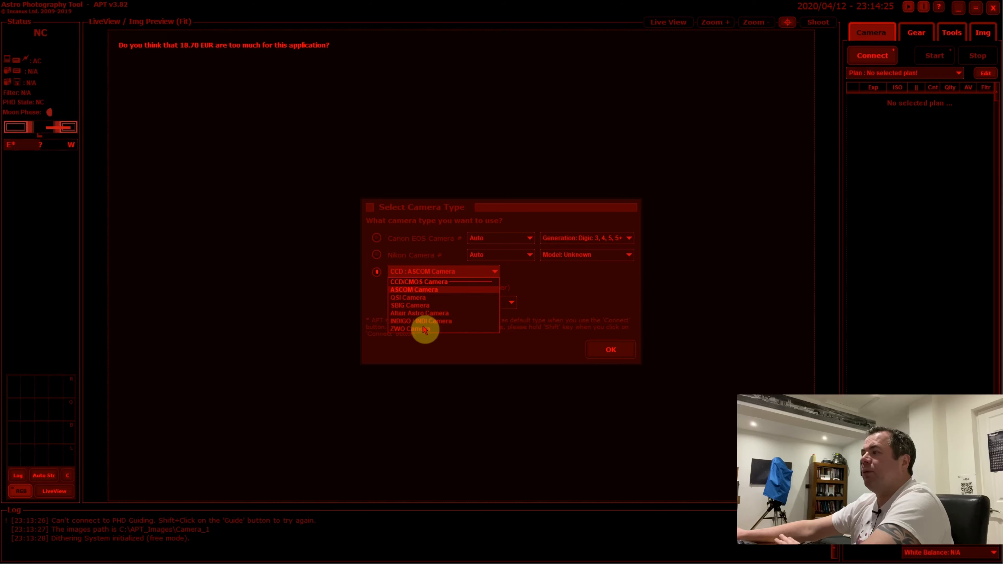
{"action": "left_click", "coordinate": [421, 291]}
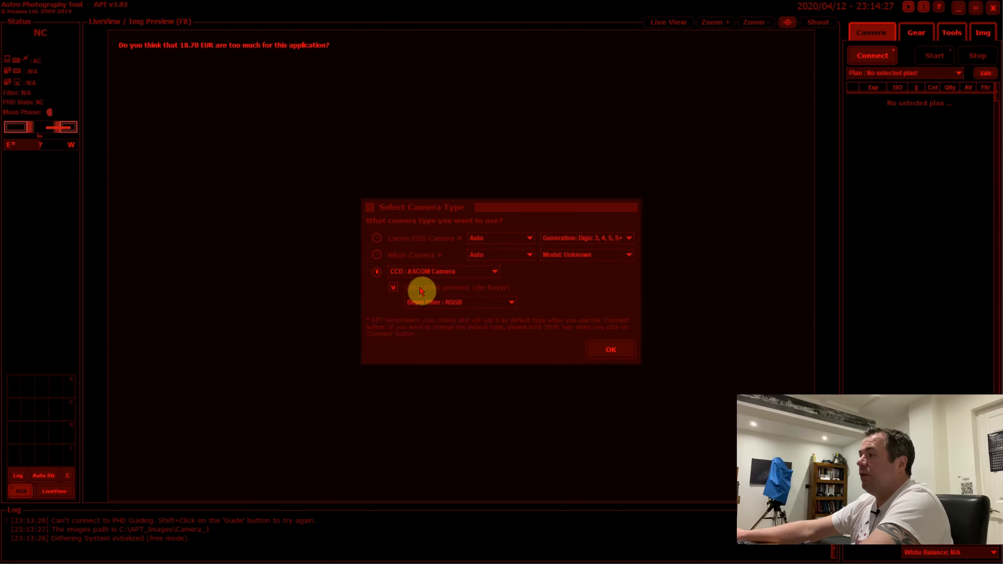
{"action": "left_click", "coordinate": [611, 350]}
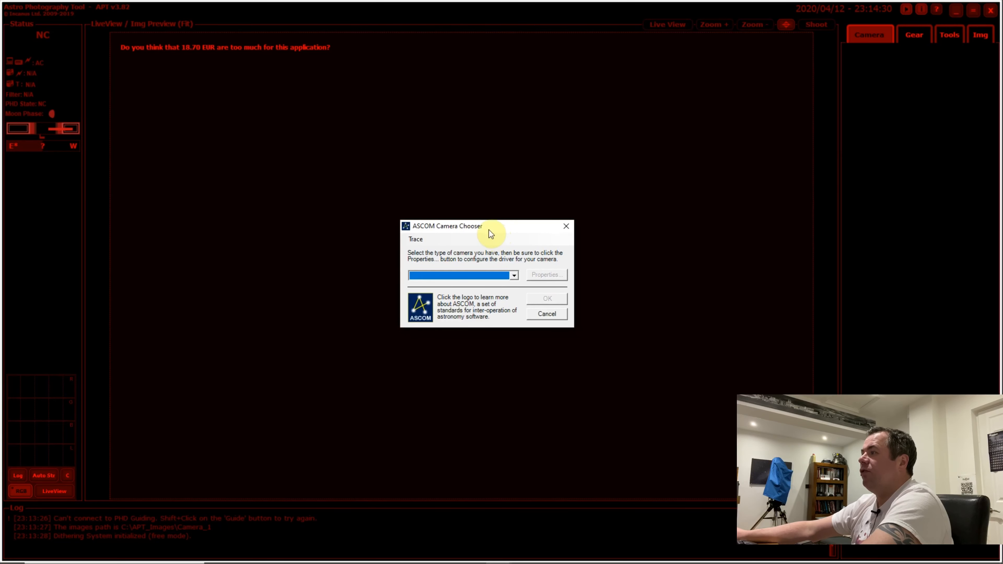
- Connect the Sky Simulator ASCOM camera, using the image file in Documents as its simulation image
{"action": "left_click", "coordinate": [513, 276]}
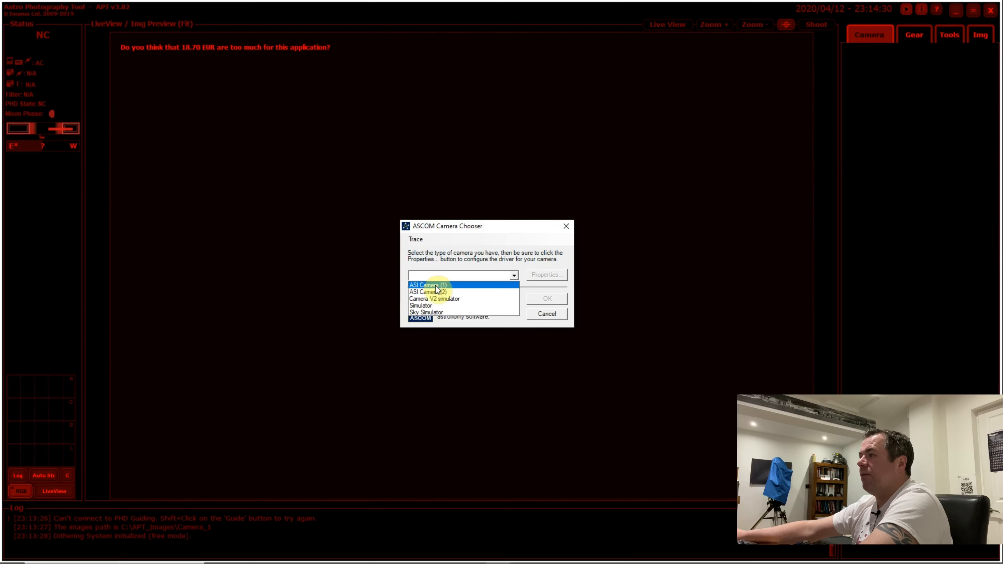
{"action": "left_click", "coordinate": [439, 314]}
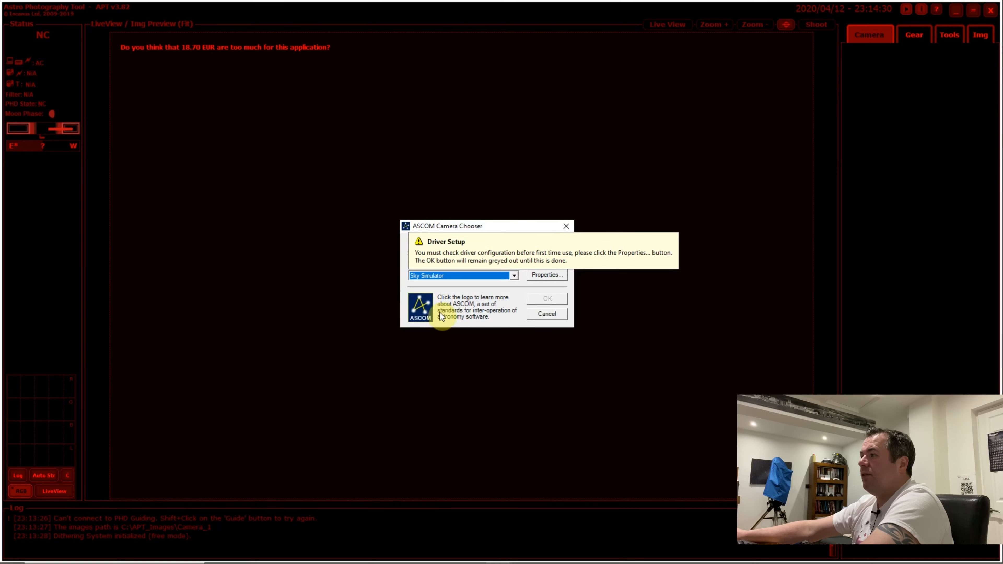
{"action": "left_click", "coordinate": [548, 275]}
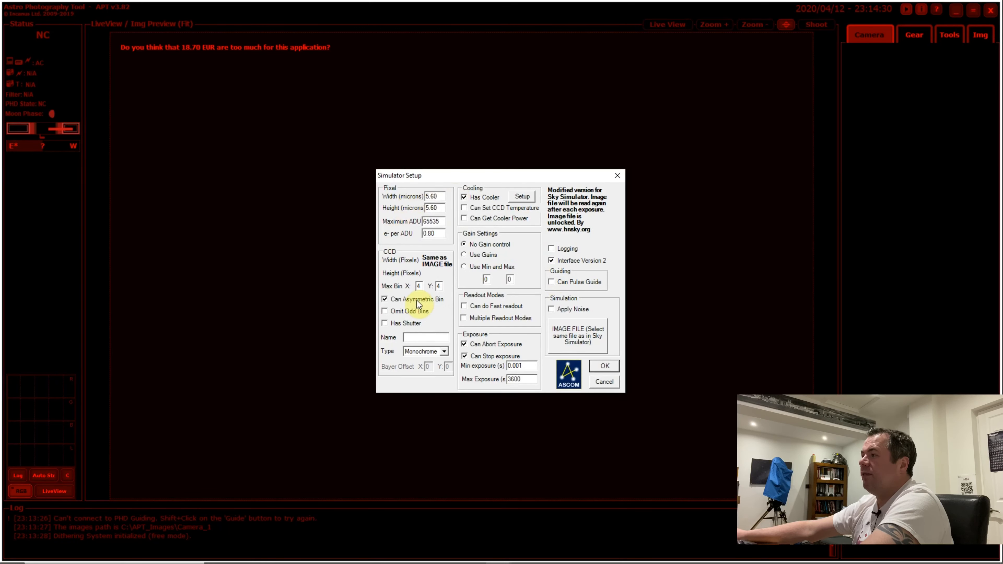
{"action": "left_click", "coordinate": [587, 334]}
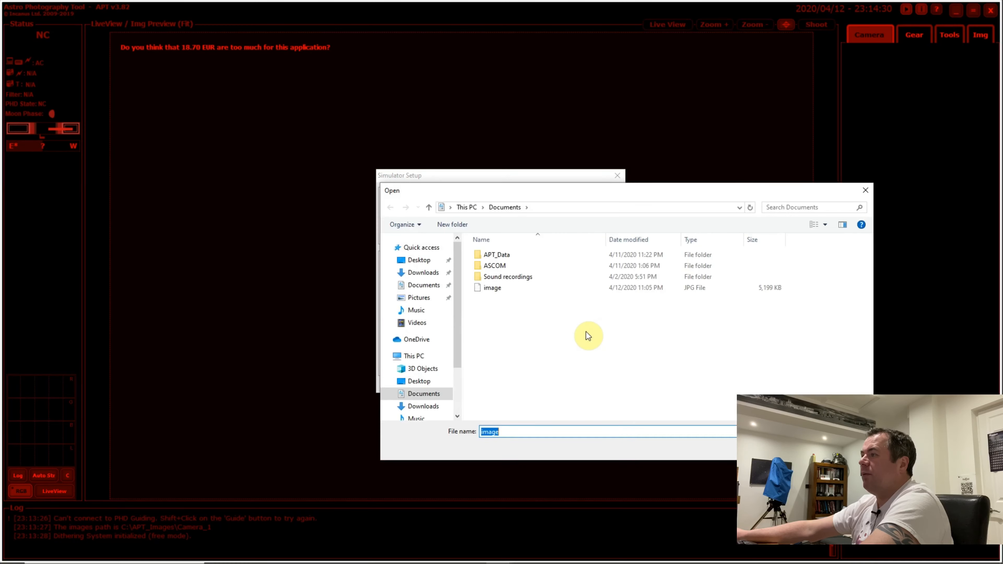
{"action": "left_click", "coordinate": [492, 288]}
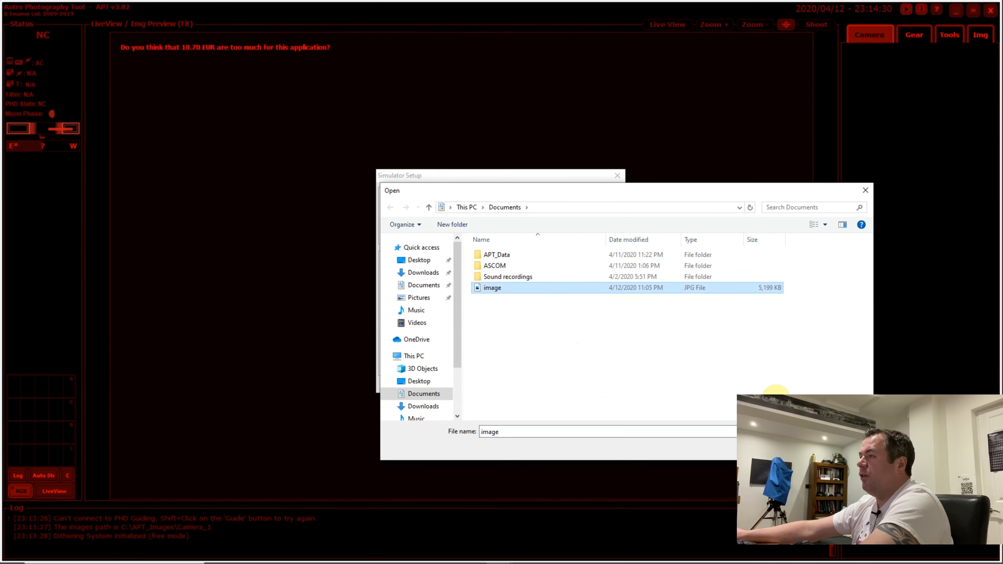
{"action": "left_click", "coordinate": [798, 448]}
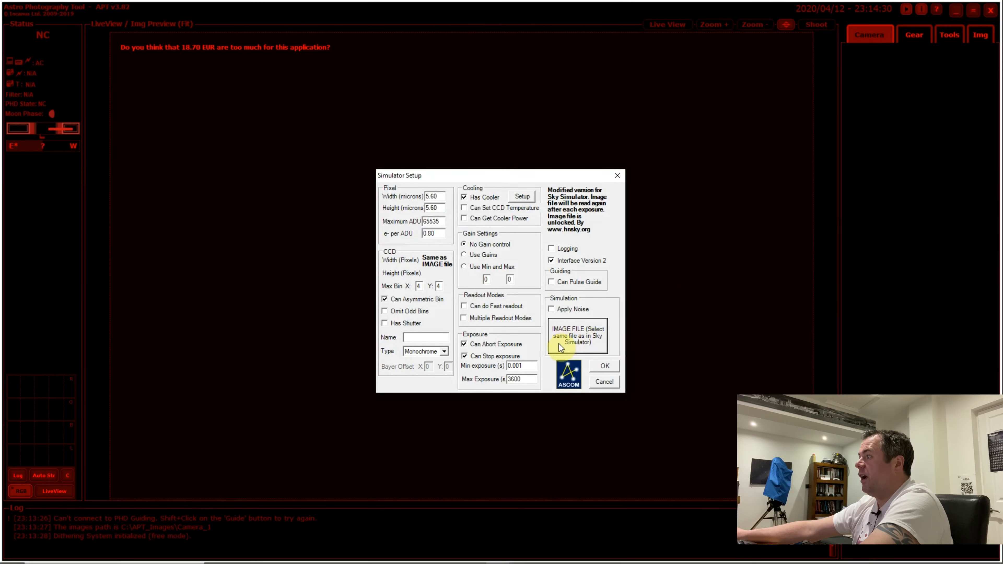
{"action": "left_click", "coordinate": [604, 370]}
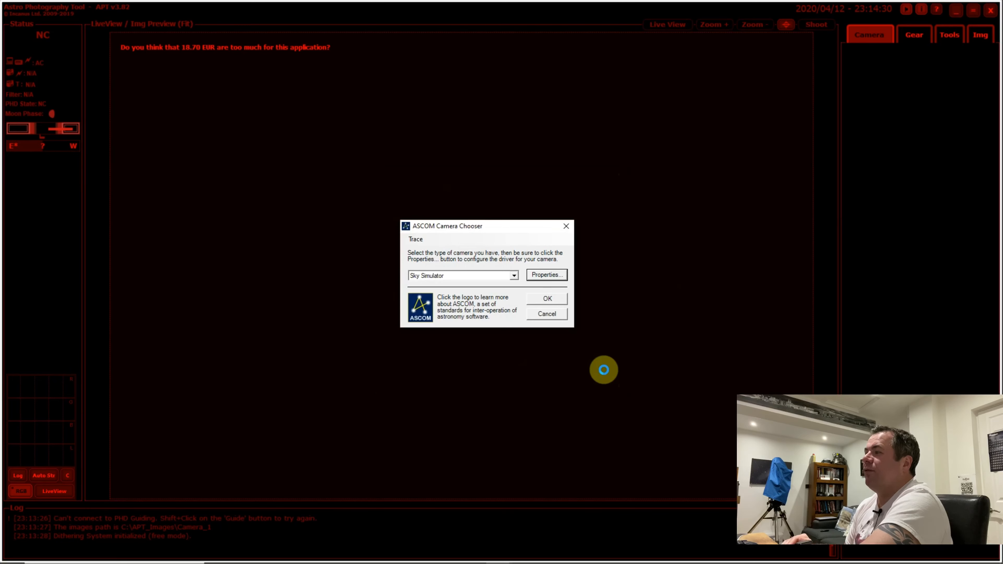
{"action": "left_click", "coordinate": [545, 301]}
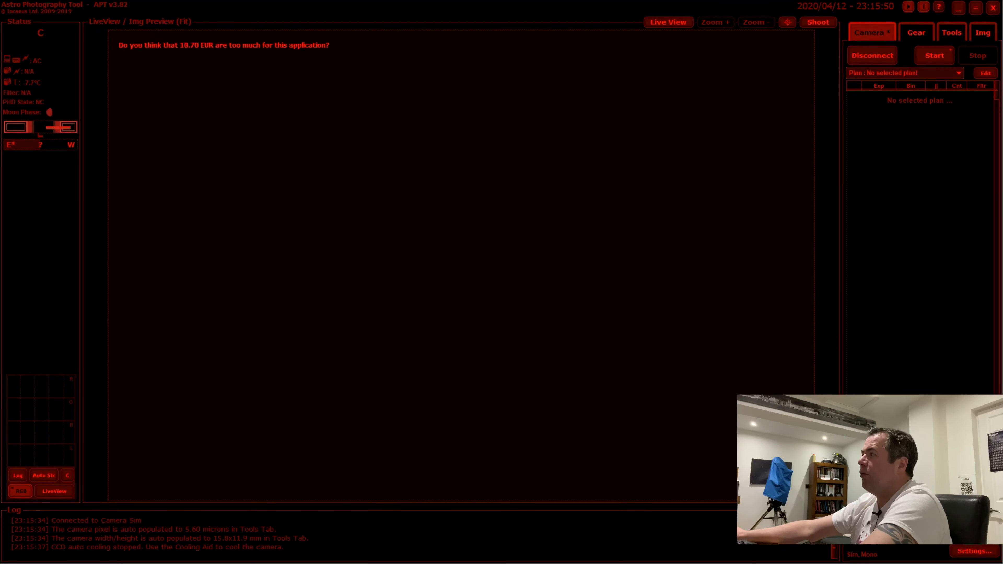
{"action": "left_click", "coordinate": [888, 481]}
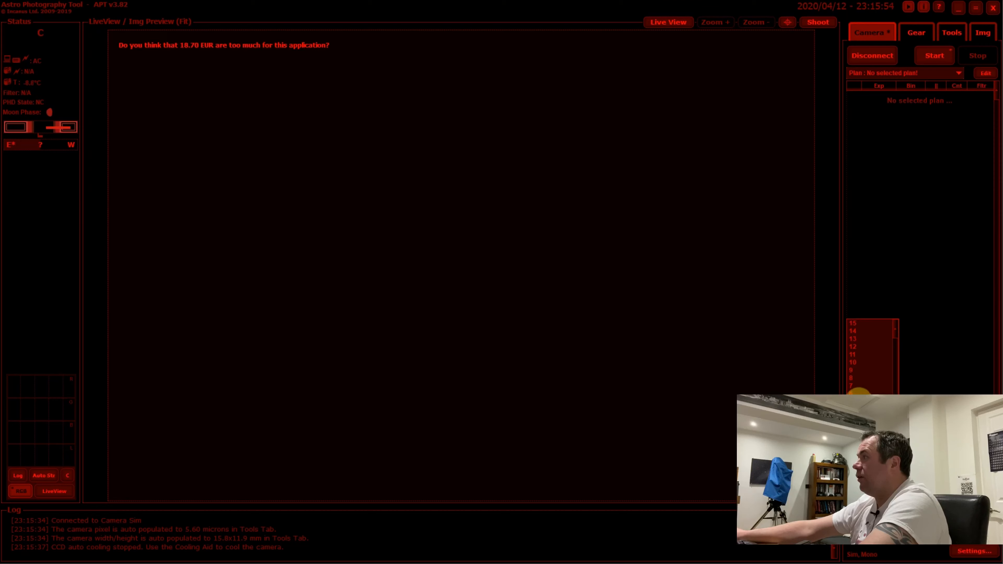
{"action": "left_click", "coordinate": [885, 481]}
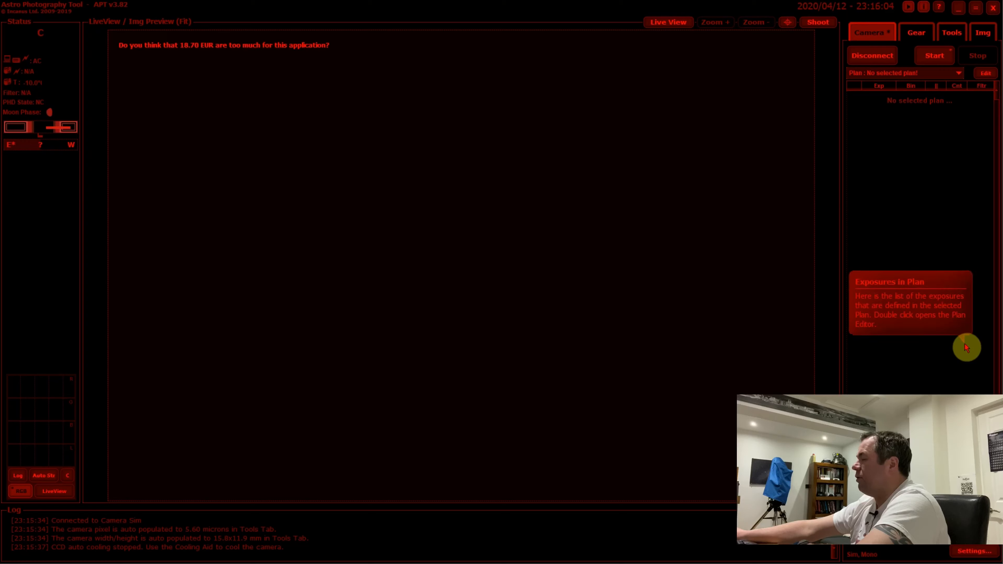
- Connect the scope using the Telescope Simulator for .NET driver
{"action": "left_click", "coordinate": [916, 38]}
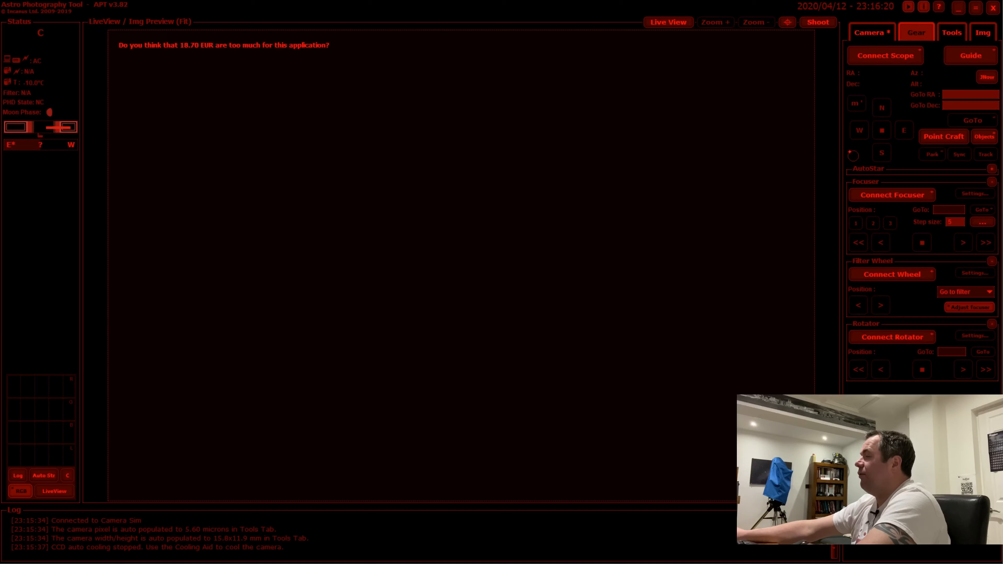
{"action": "left_click", "coordinate": [889, 55]}
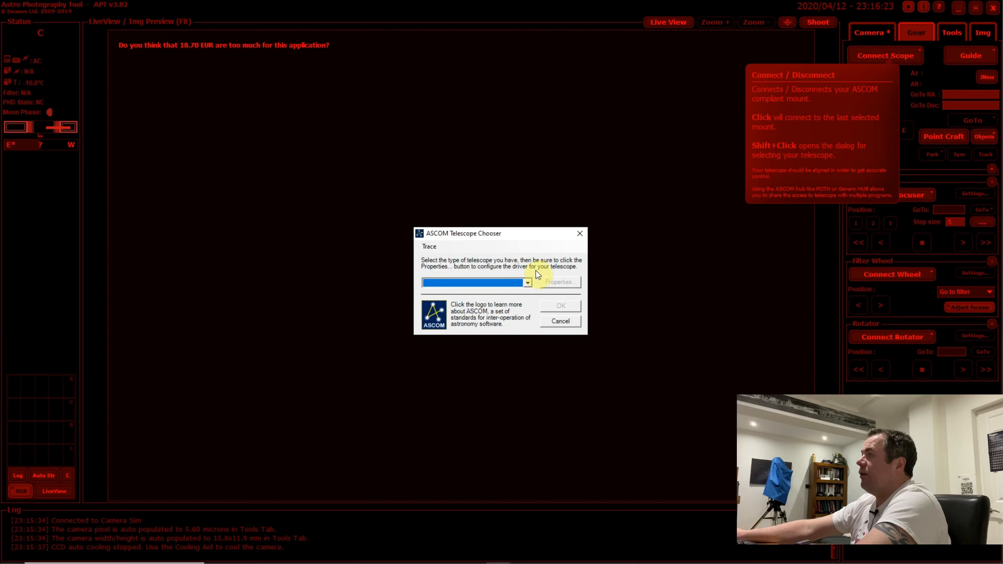
{"action": "left_click", "coordinate": [527, 282]}
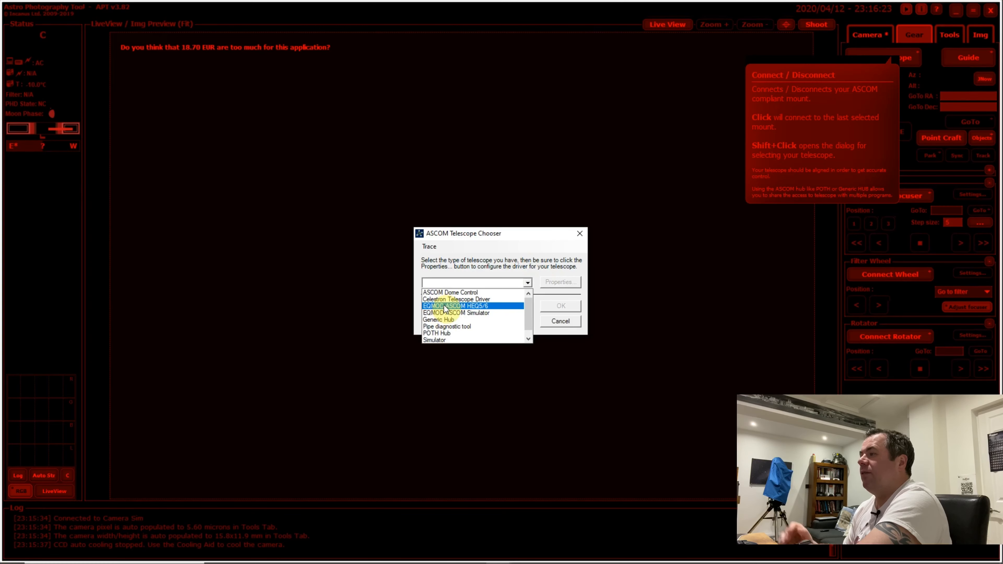
{"action": "scroll", "coordinate": [445, 336], "scroll_direction": "down", "scroll_amount": 1}
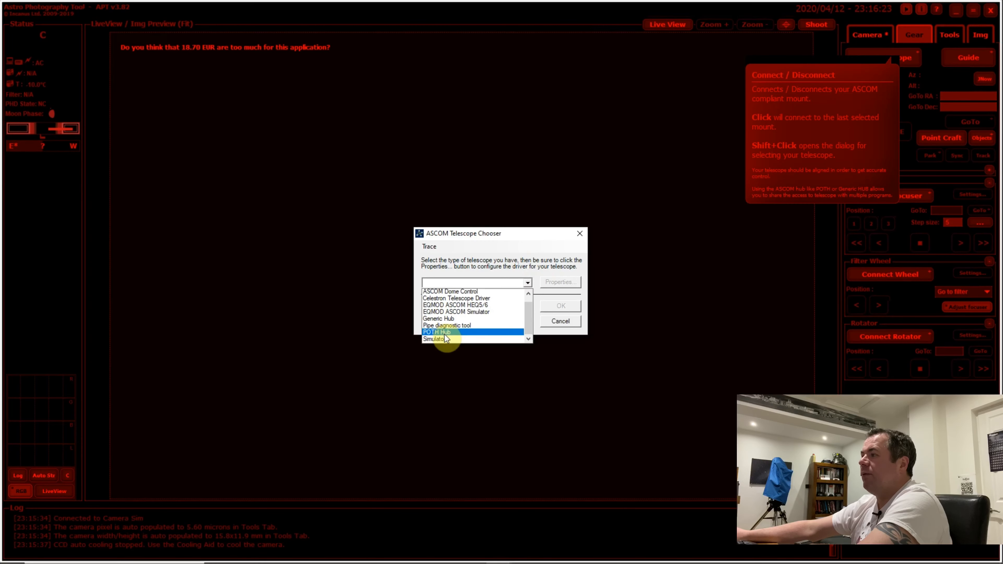
{"action": "left_click", "coordinate": [462, 340]}
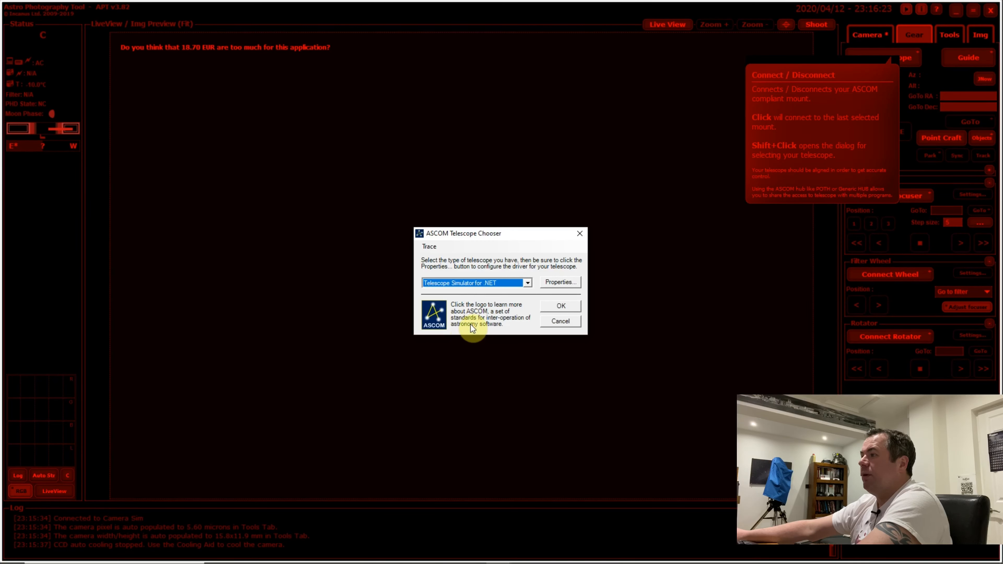
{"action": "left_click", "coordinate": [572, 309]}
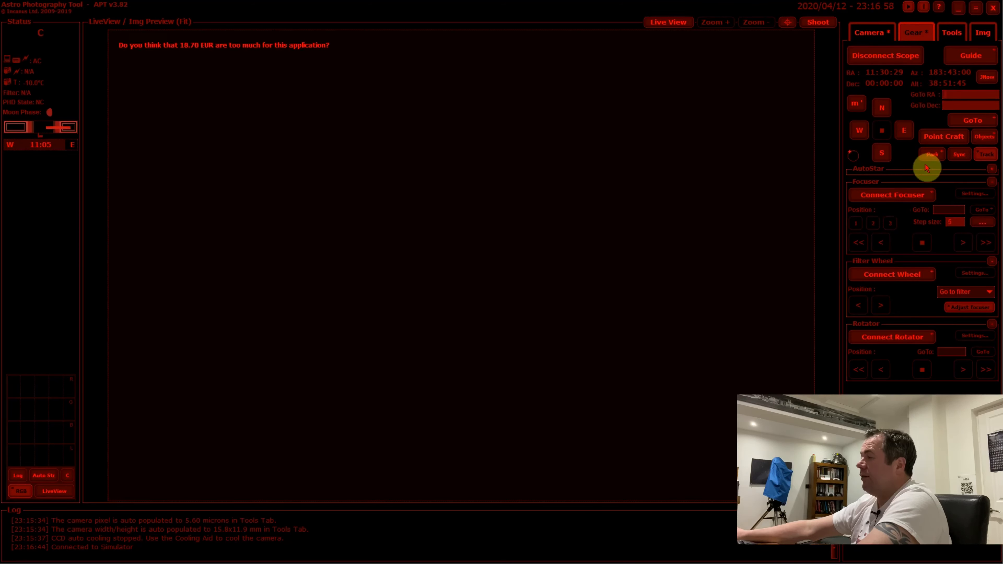
- Connect the focuser using the ASCOM Simulator driver
{"action": "left_click", "coordinate": [894, 196]}
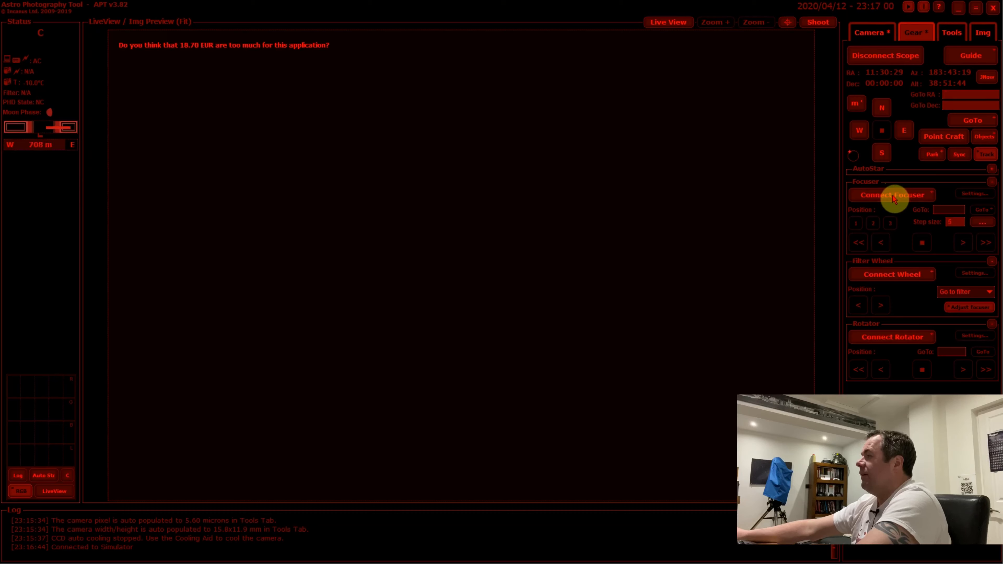
{"action": "left_click", "coordinate": [528, 283]}
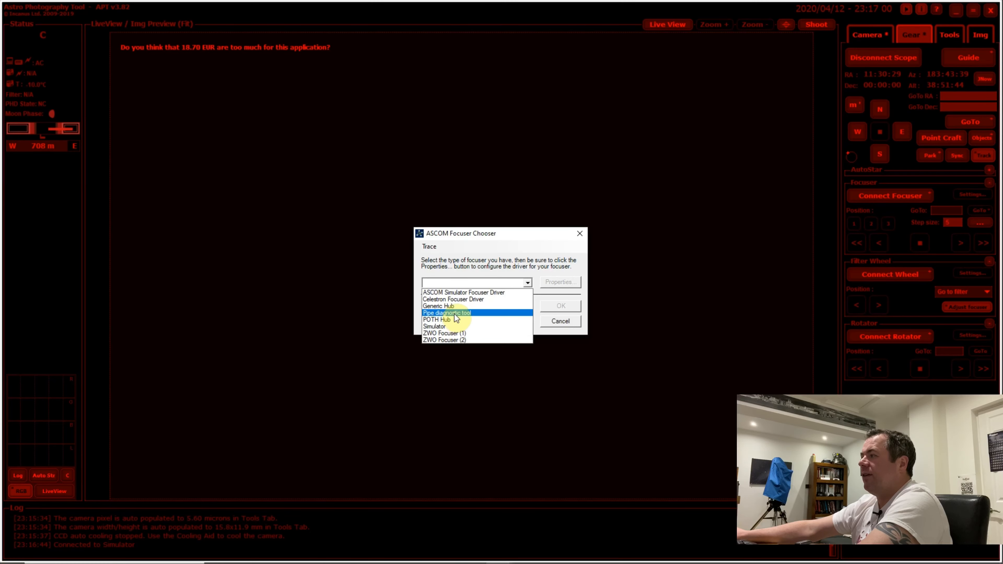
{"action": "left_click", "coordinate": [452, 325]}
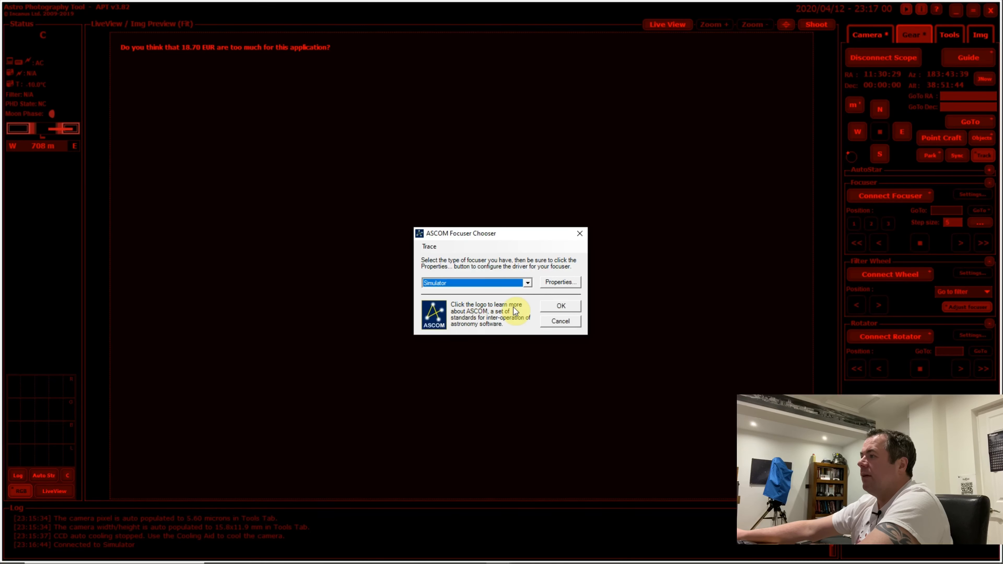
{"action": "left_click", "coordinate": [563, 306]}
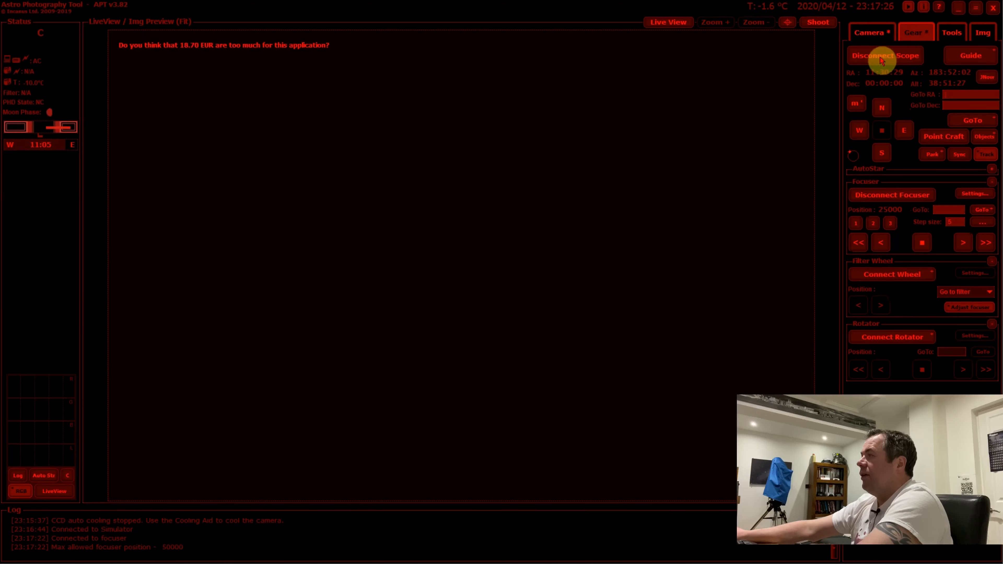
- Recheck the camera and gear controls, and switch from Astro Photography Tool to Stellarium
{"action": "left_click", "coordinate": [875, 32]}
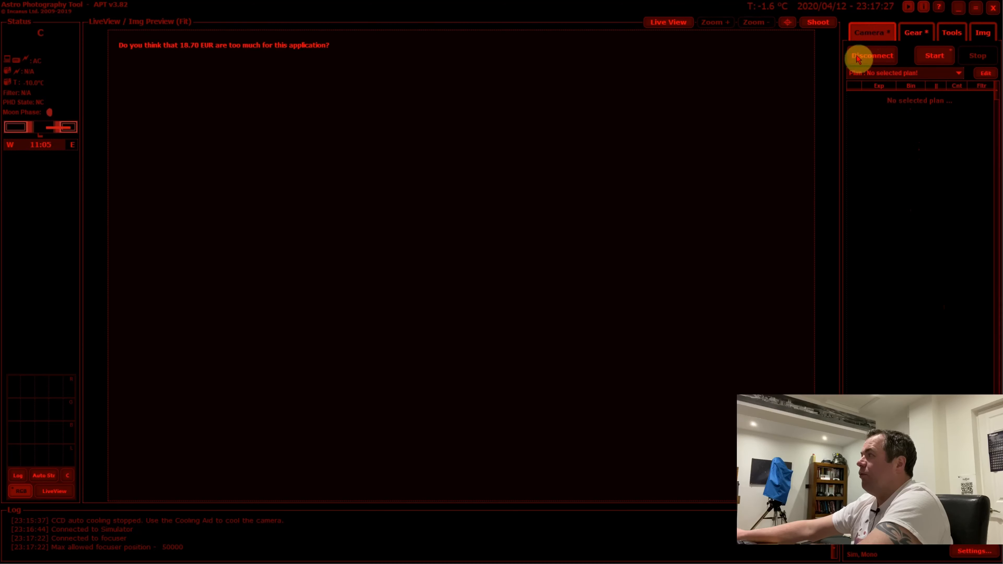
{"action": "left_click", "coordinate": [916, 33]}
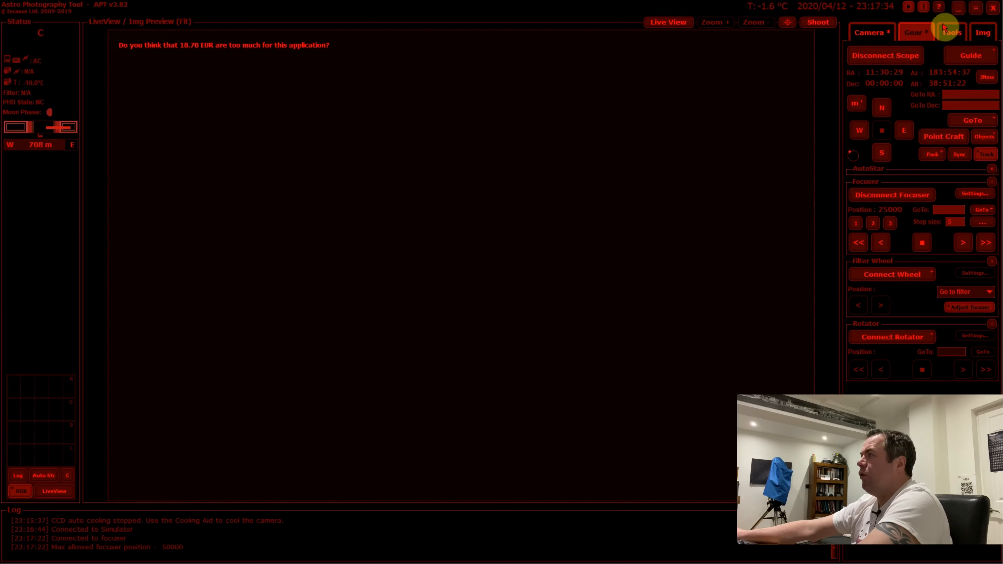
{"action": "left_click", "coordinate": [960, 9]}
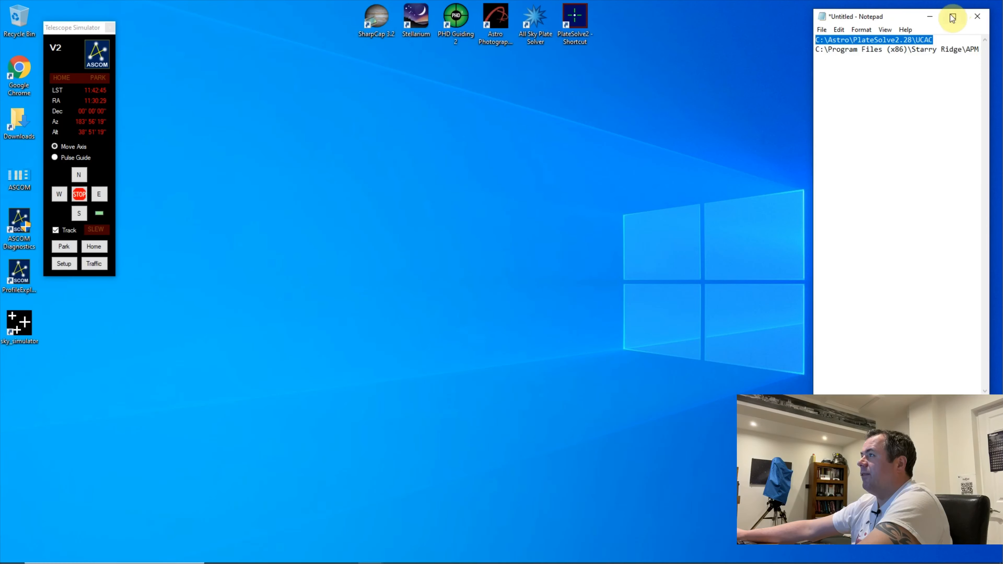
{"action": "double_click", "coordinate": [419, 17]}
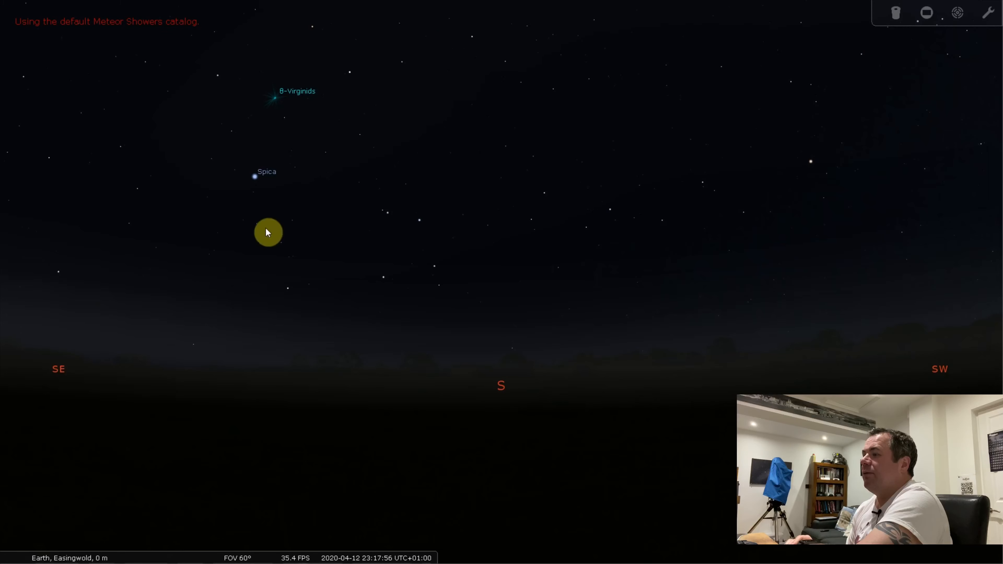
- Look around the sky along the horizon from south through east and north towards the west
{"action": "left_click_drag", "start_coordinate": [237, 235], "coordinate": [608, 259]}
{"action": "left_click_drag", "start_coordinate": [296, 273], "coordinate": [619, 252]}
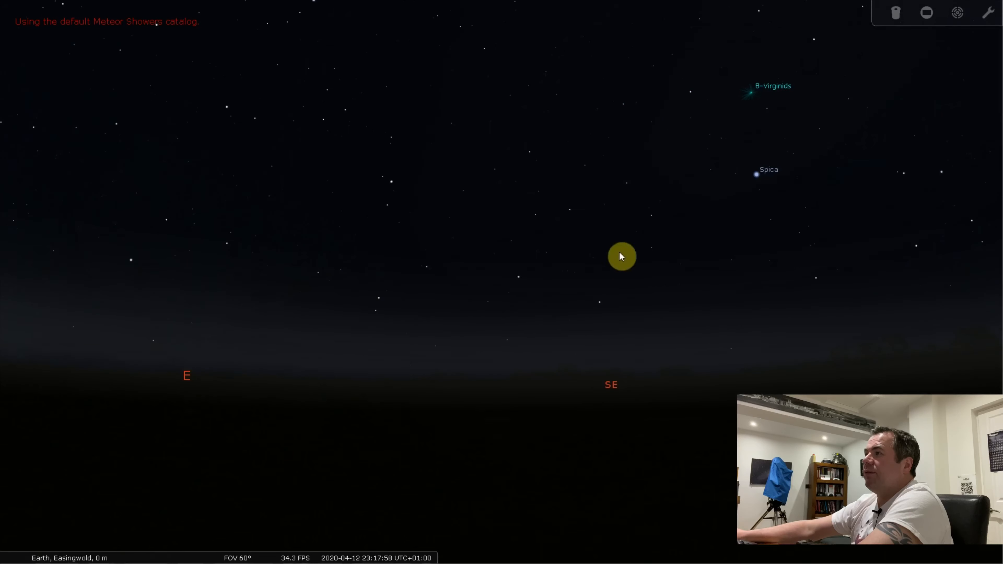
{"action": "left_click_drag", "start_coordinate": [224, 298], "coordinate": [475, 291]}
{"action": "left_click_drag", "start_coordinate": [352, 316], "coordinate": [711, 375]}
{"action": "left_click_drag", "start_coordinate": [213, 365], "coordinate": [478, 376]}
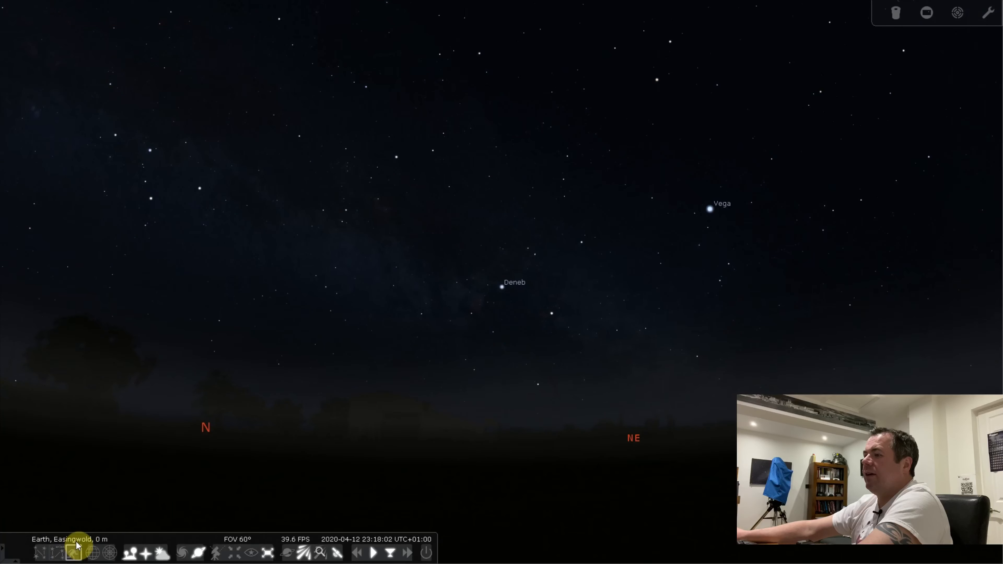
{"action": "left_click_drag", "start_coordinate": [178, 316], "coordinate": [560, 334]}
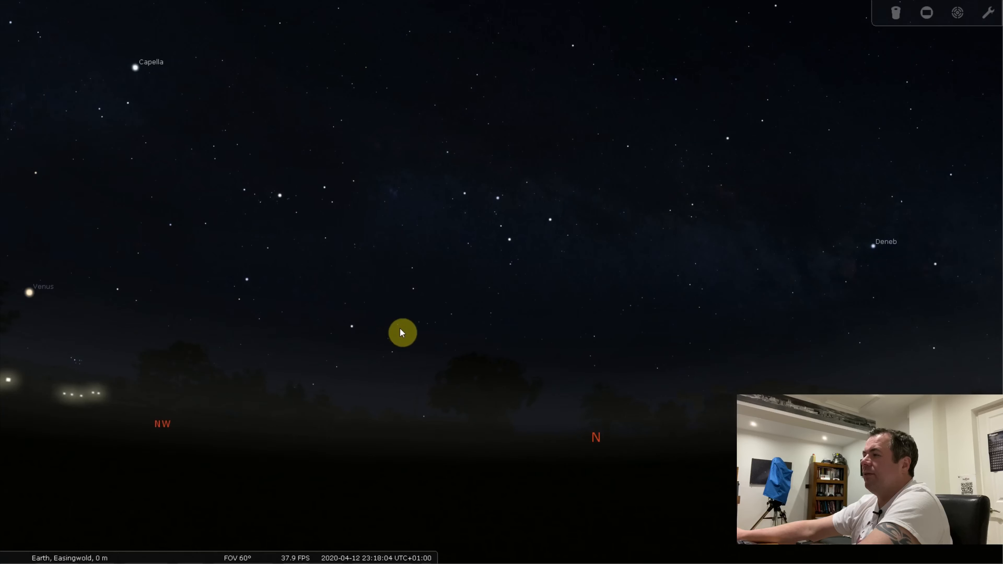
{"action": "left_click_drag", "start_coordinate": [105, 273], "coordinate": [368, 297]}
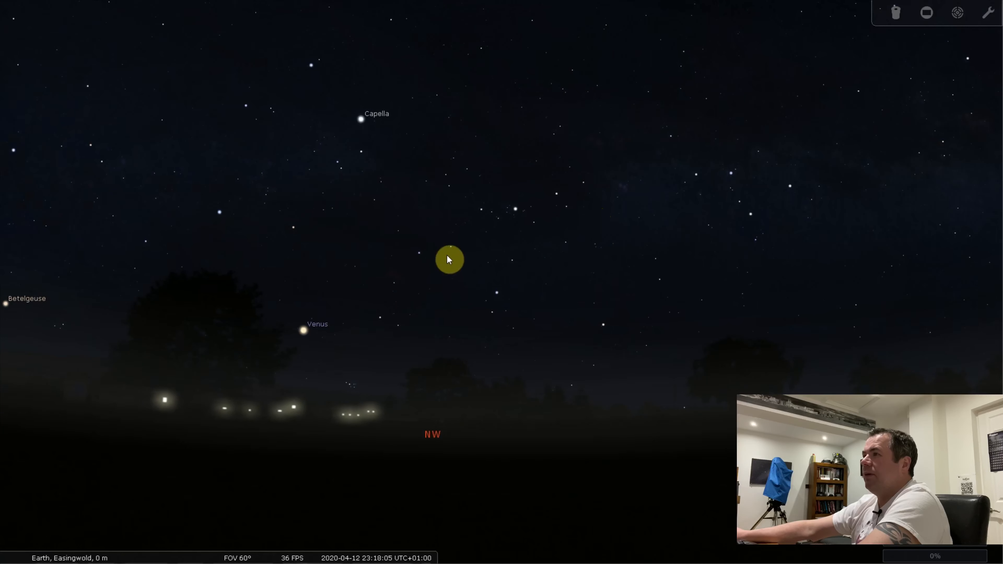
{"action": "left_click_drag", "start_coordinate": [247, 324], "coordinate": [566, 240]}
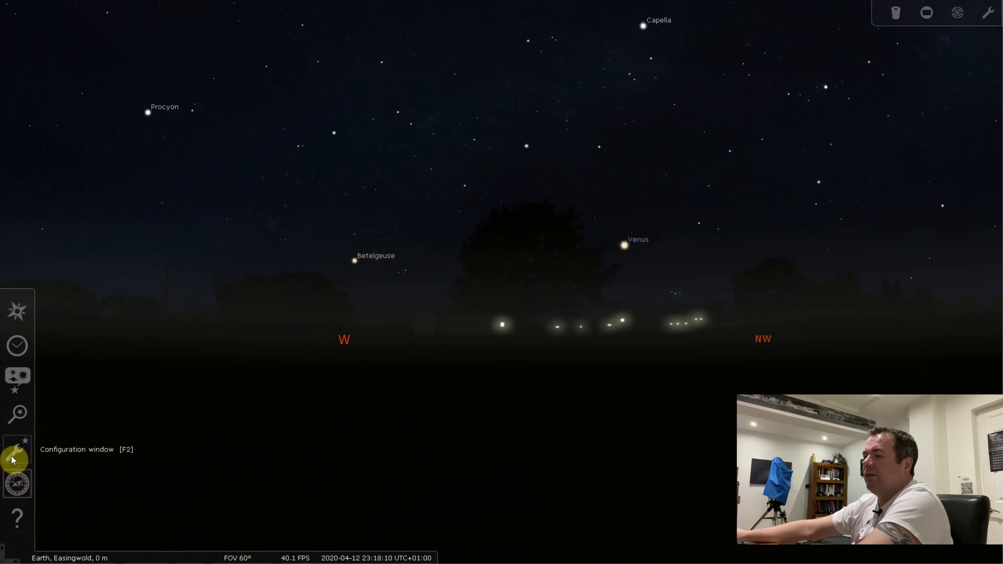
- Review the Telescope Control plugin and its load-at-startup option in the configuration, and close the window
{"action": "left_click", "coordinate": [14, 459]}
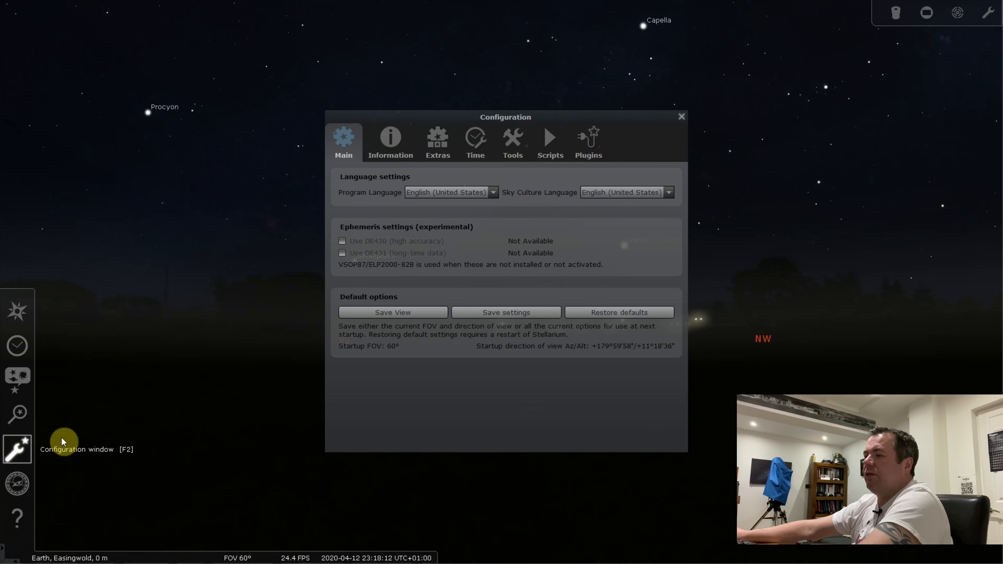
{"action": "left_click", "coordinate": [590, 139]}
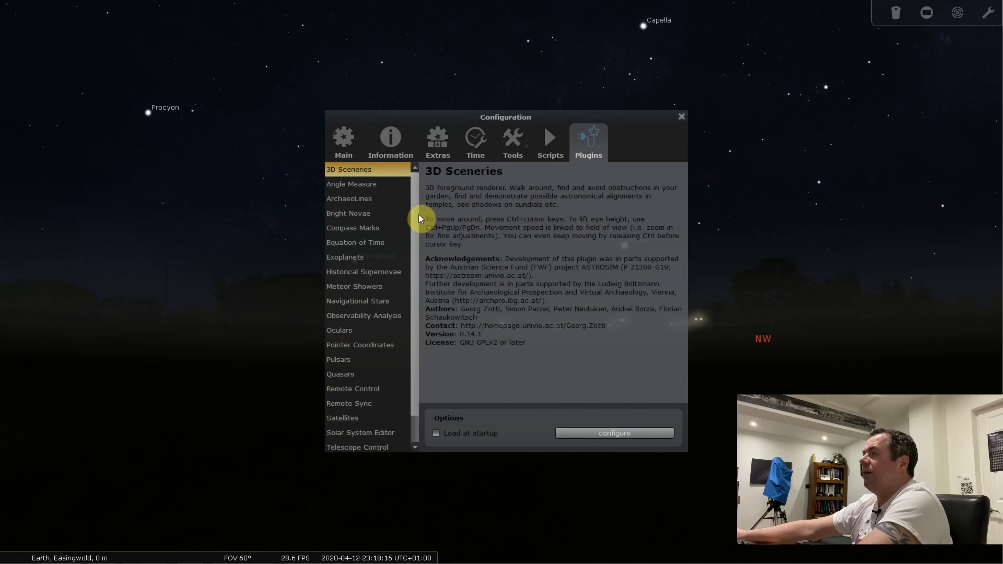
{"action": "scroll", "coordinate": [415, 421], "scroll_direction": "down", "scroll_amount": 1}
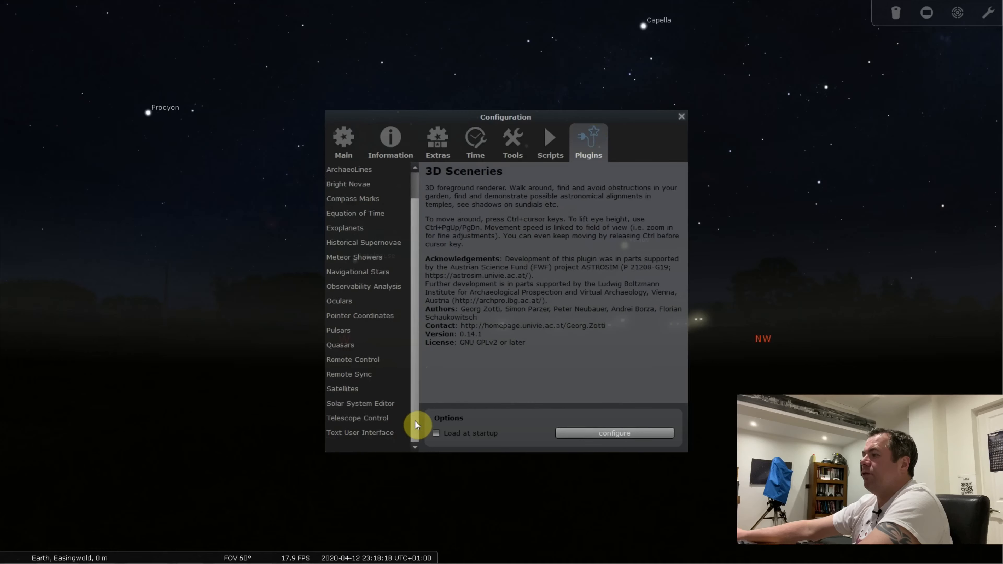
{"action": "left_click", "coordinate": [361, 419]}
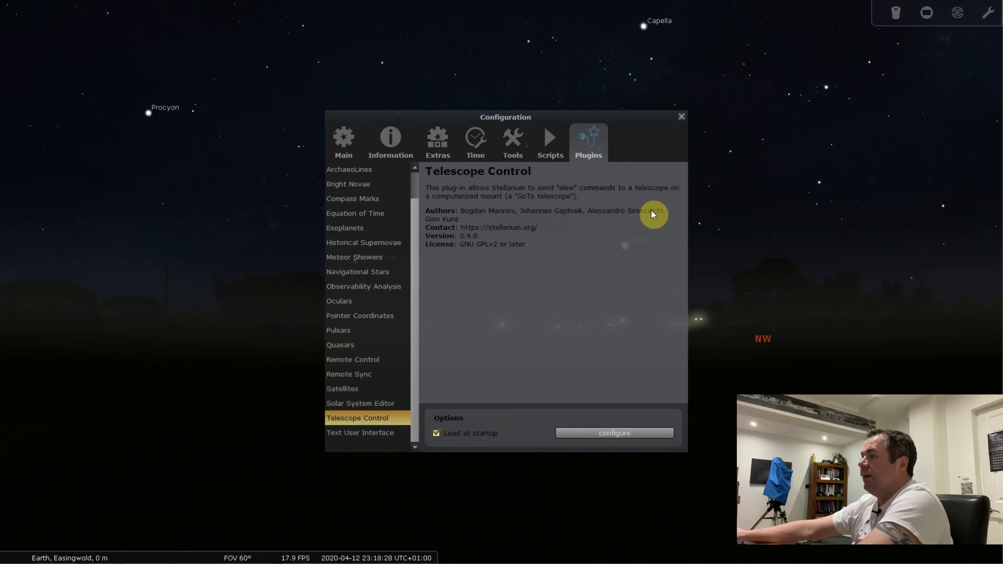
{"action": "left_click_drag", "start_coordinate": [645, 122], "coordinate": [642, 112]}
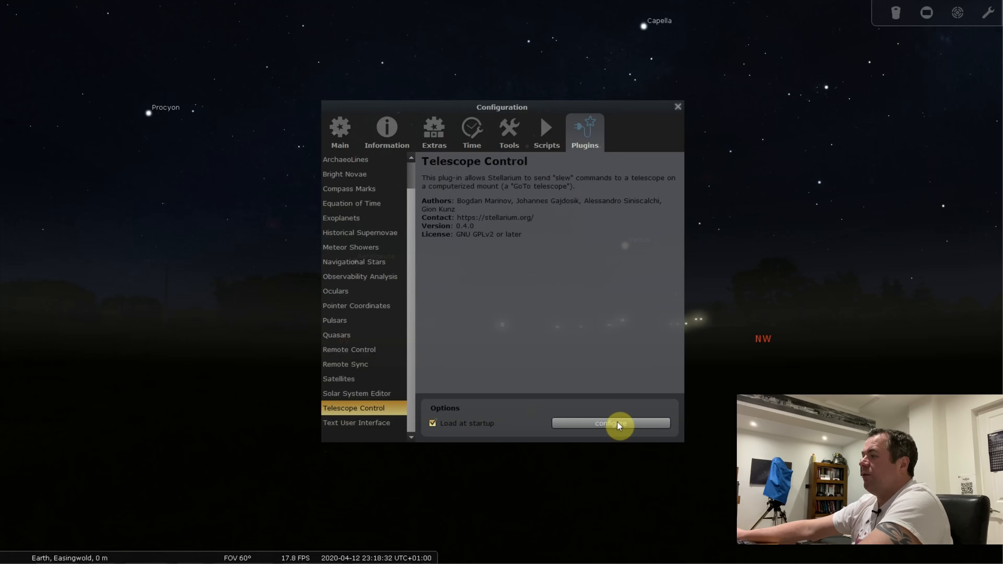
{"action": "left_click", "coordinate": [678, 106]}
{"action": "mouse_move", "coordinate": [395, 553]}
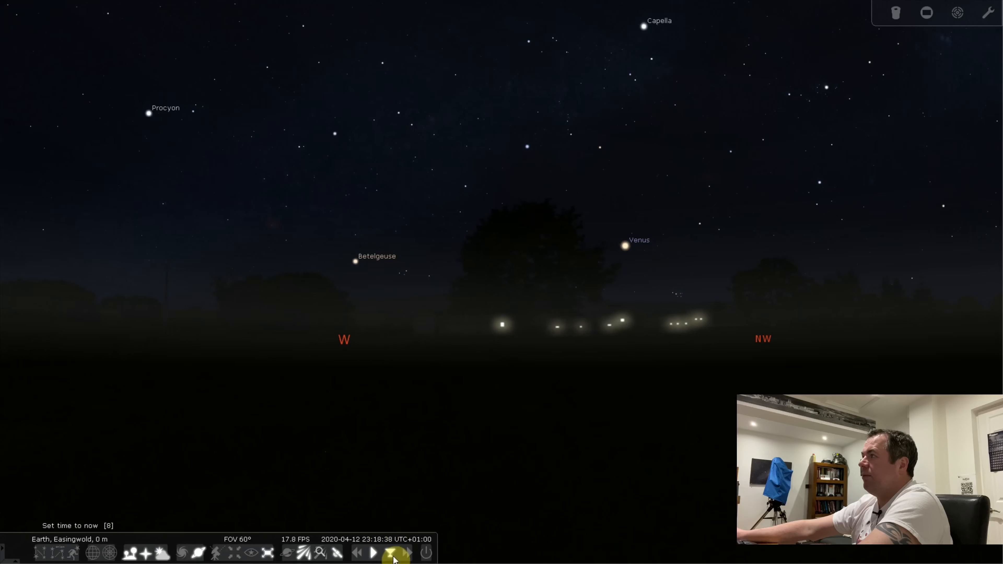
- Restart Stellarium and open the settings of the Telescope Control plugin
{"action": "left_click", "coordinate": [428, 552]}
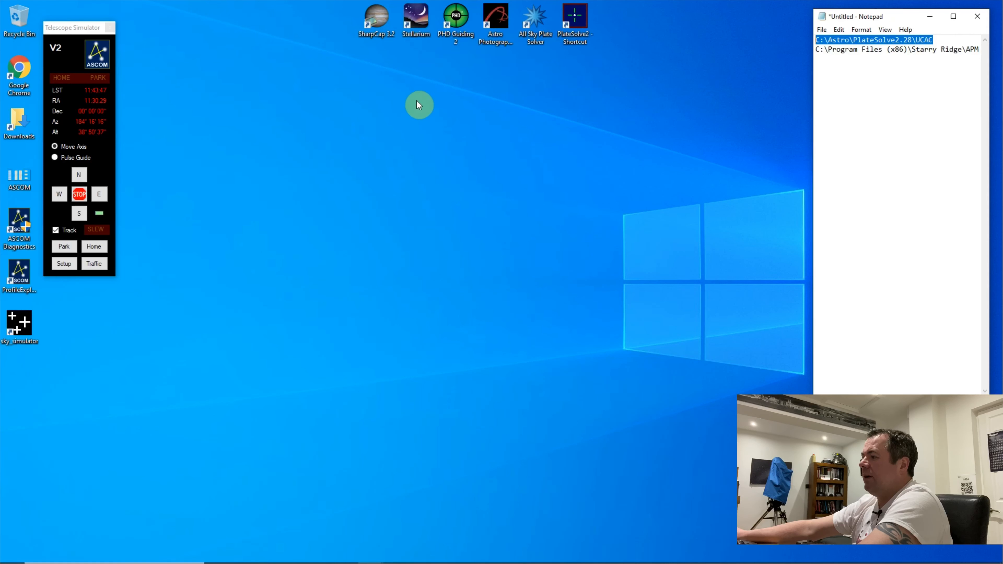
{"action": "double_click", "coordinate": [420, 18]}
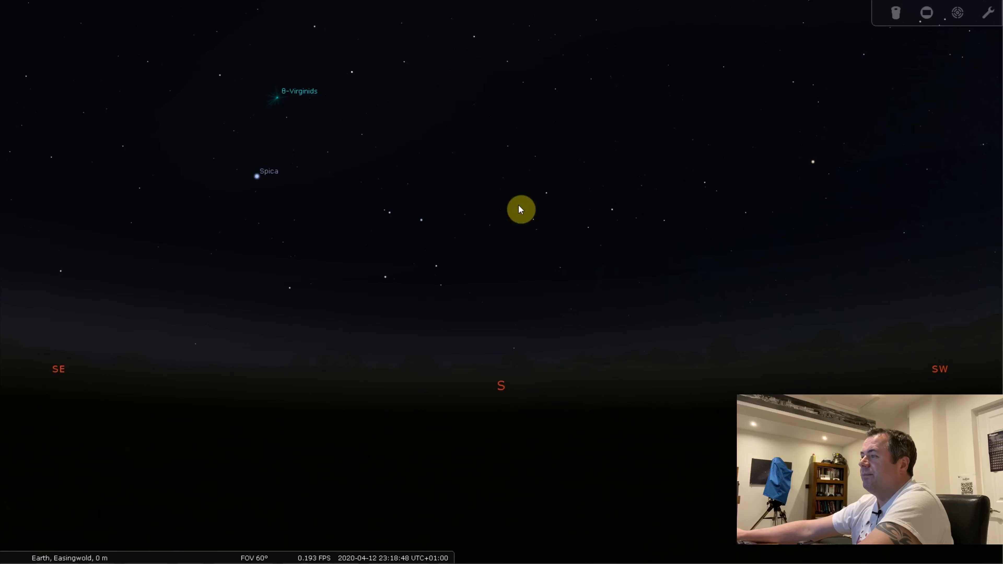
{"action": "mouse_move", "coordinate": [8, 482]}
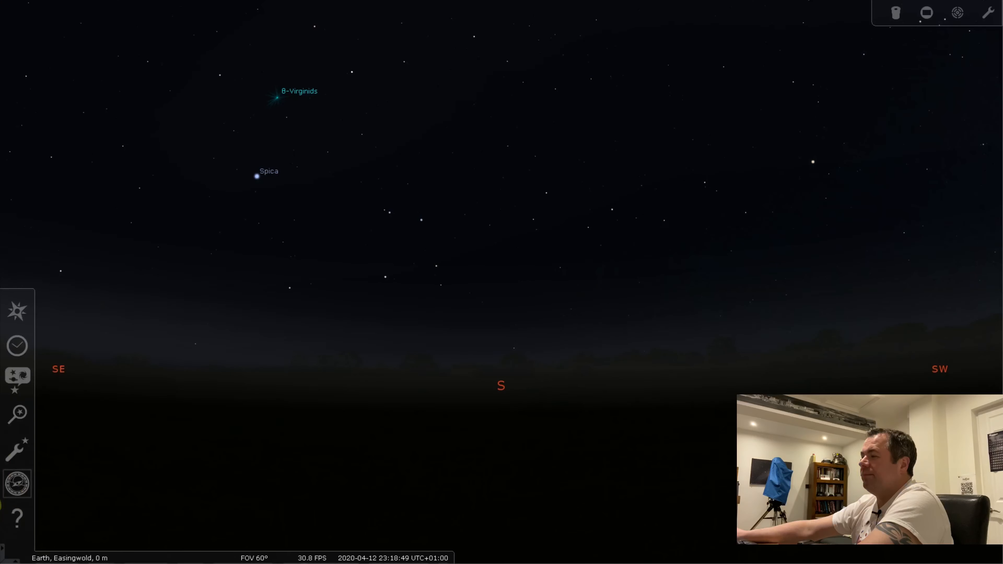
{"action": "left_click", "coordinate": [12, 447]}
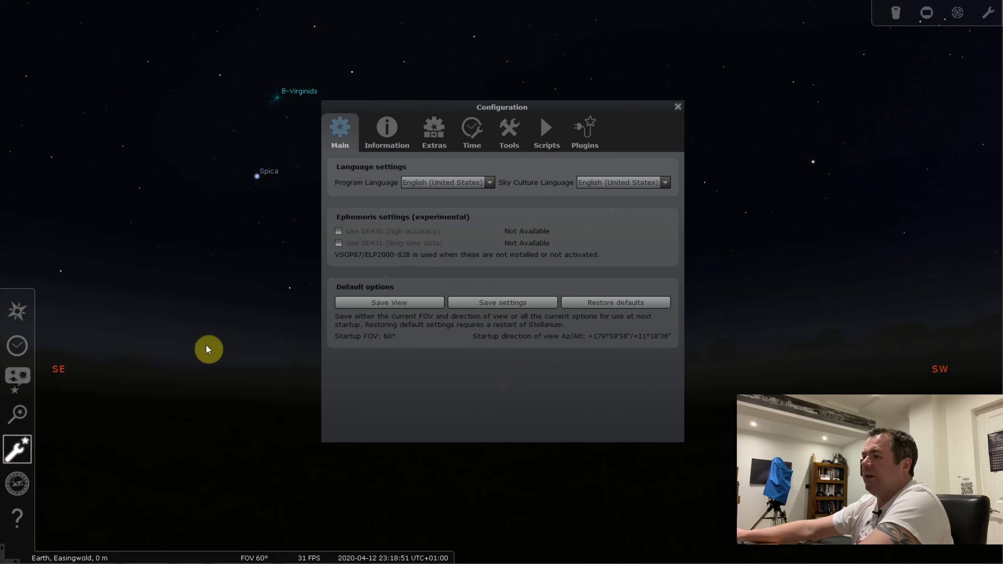
{"action": "left_click", "coordinate": [586, 132]}
{"action": "scroll", "coordinate": [405, 356], "scroll_direction": "down", "scroll_amount": 1}
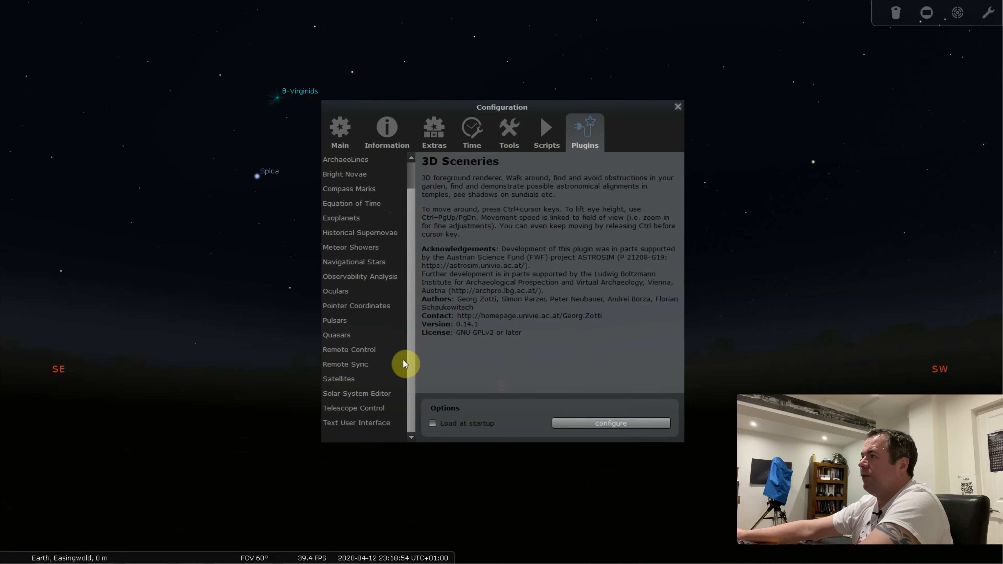
{"action": "left_click", "coordinate": [365, 409]}
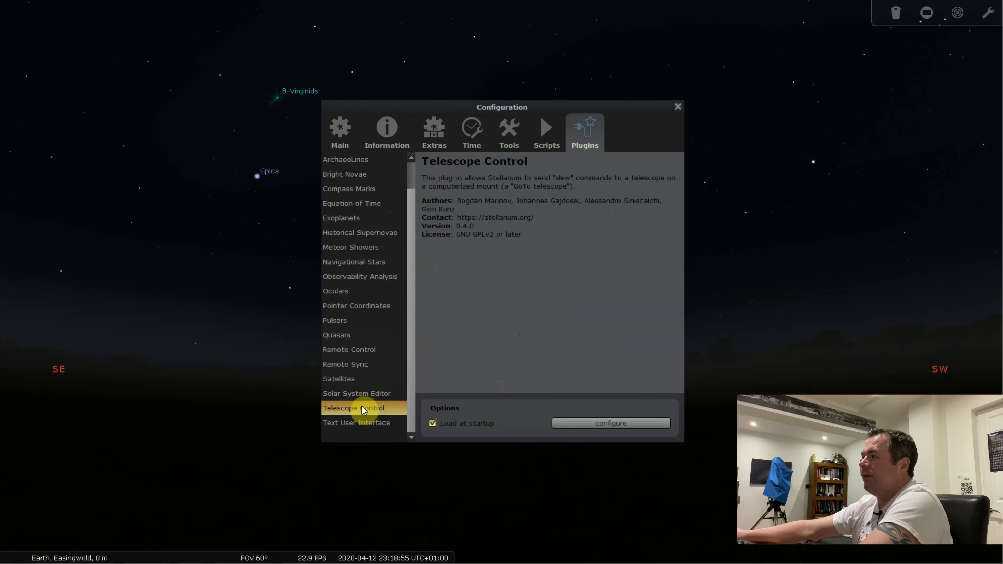
{"action": "left_click", "coordinate": [602, 420]}
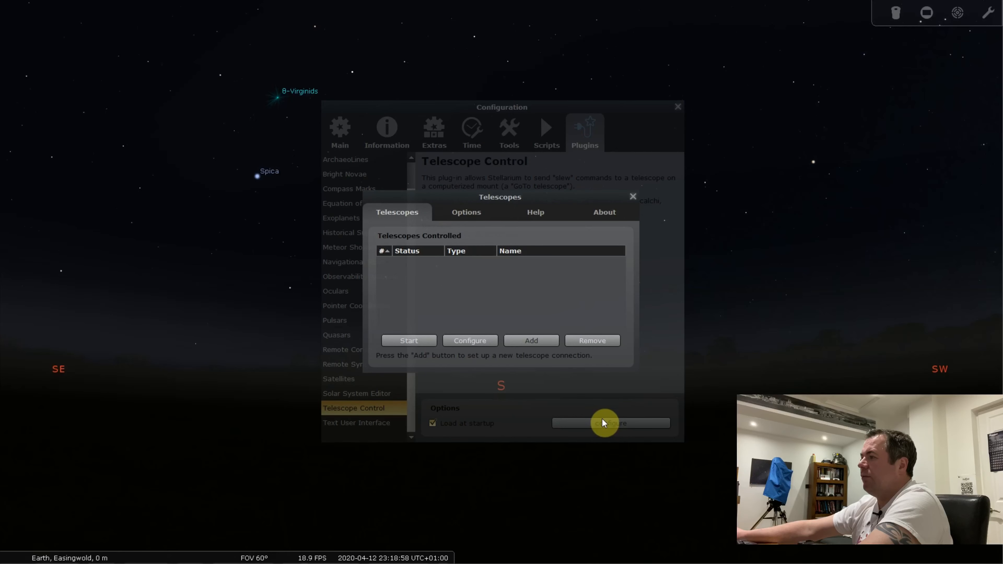
- Add a new telescope controlled through ASCOM and set it to start/connect at startup
{"action": "left_click", "coordinate": [540, 346]}
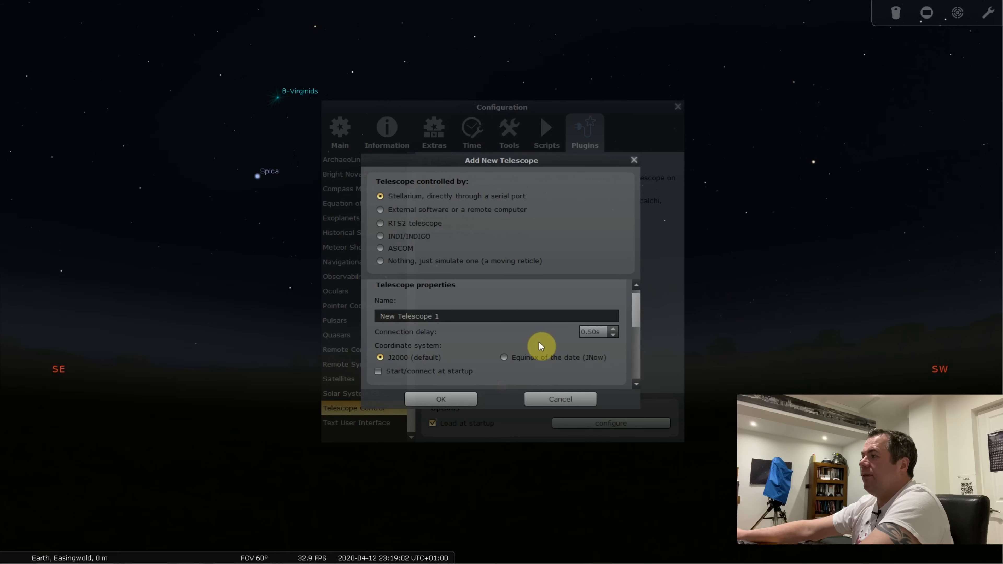
{"action": "left_click", "coordinate": [391, 251]}
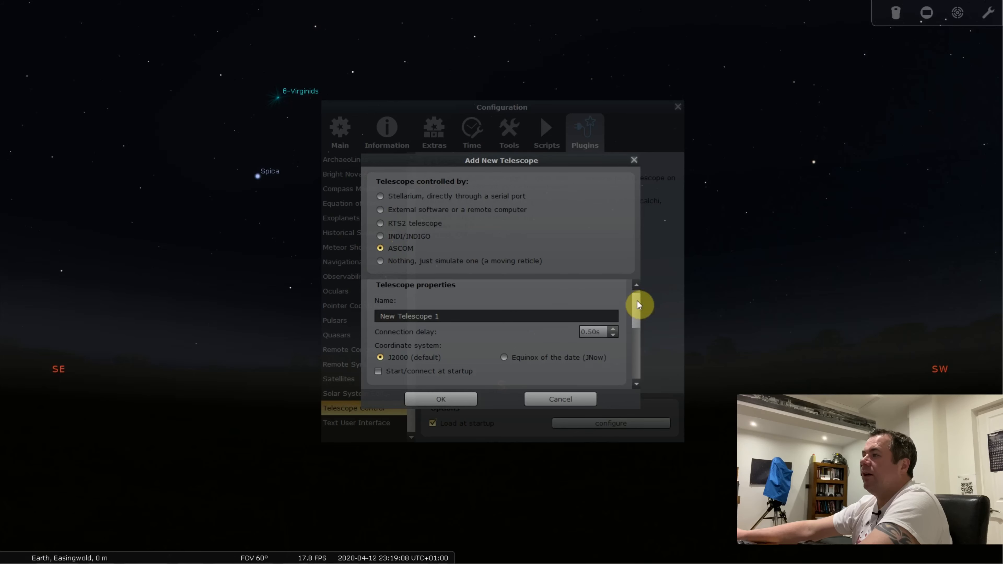
{"action": "scroll", "coordinate": [639, 312], "scroll_direction": "down", "scroll_amount": 1}
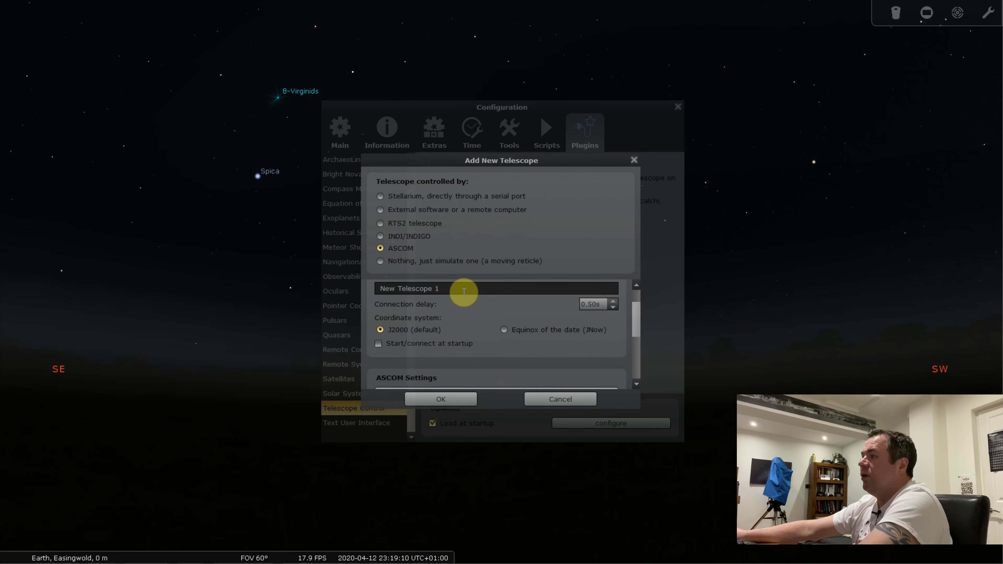
{"action": "left_click_drag", "start_coordinate": [638, 320], "coordinate": [637, 343]}
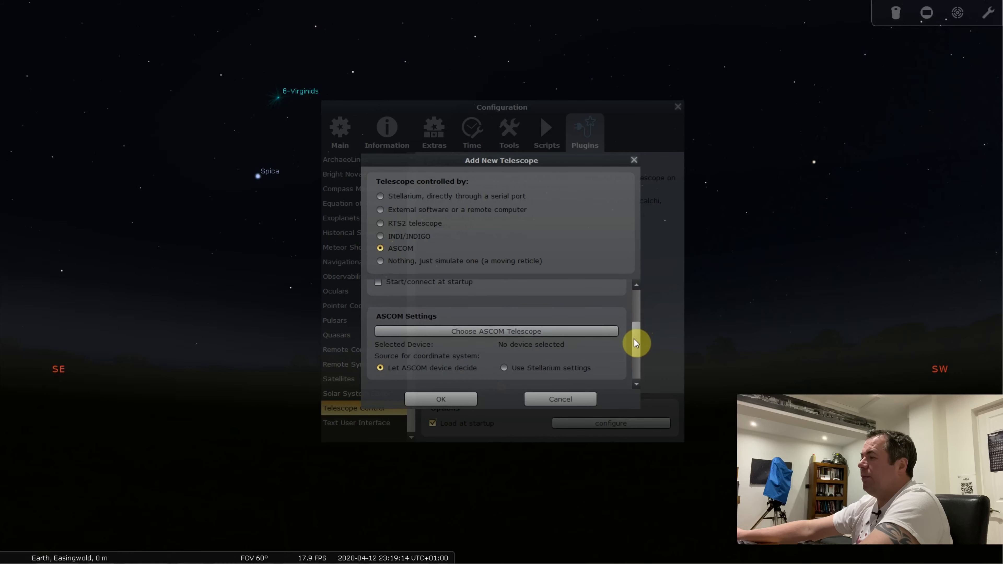
{"action": "scroll", "coordinate": [632, 336], "scroll_direction": "up", "scroll_amount": 1}
{"action": "left_click", "coordinate": [379, 297]}
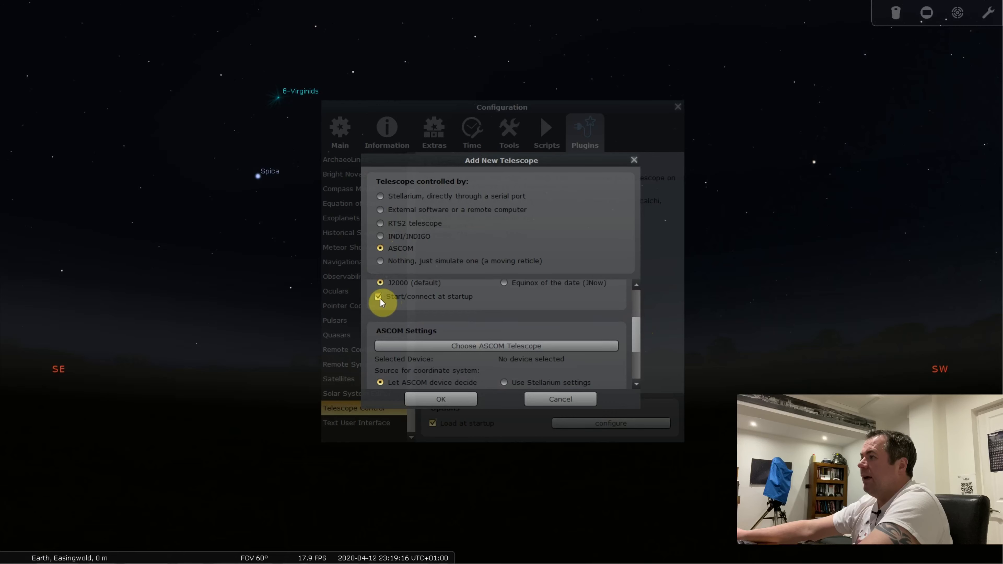
{"action": "left_click_drag", "start_coordinate": [637, 339], "coordinate": [636, 354]}
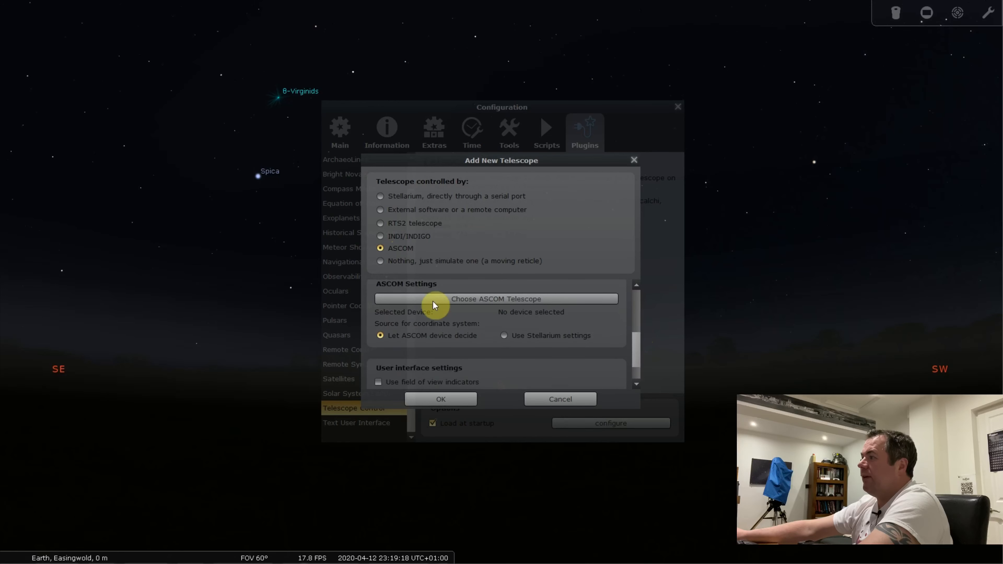
- Choose Telescope Simulator for .NET as the ASCOM device and save the new telescope
{"action": "left_click", "coordinate": [470, 303]}
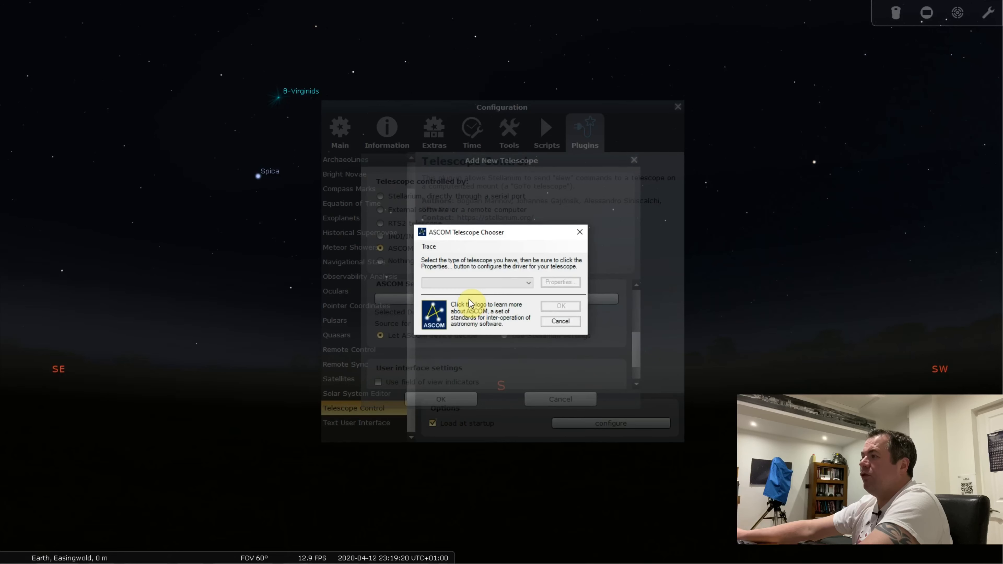
{"action": "left_click", "coordinate": [530, 282]}
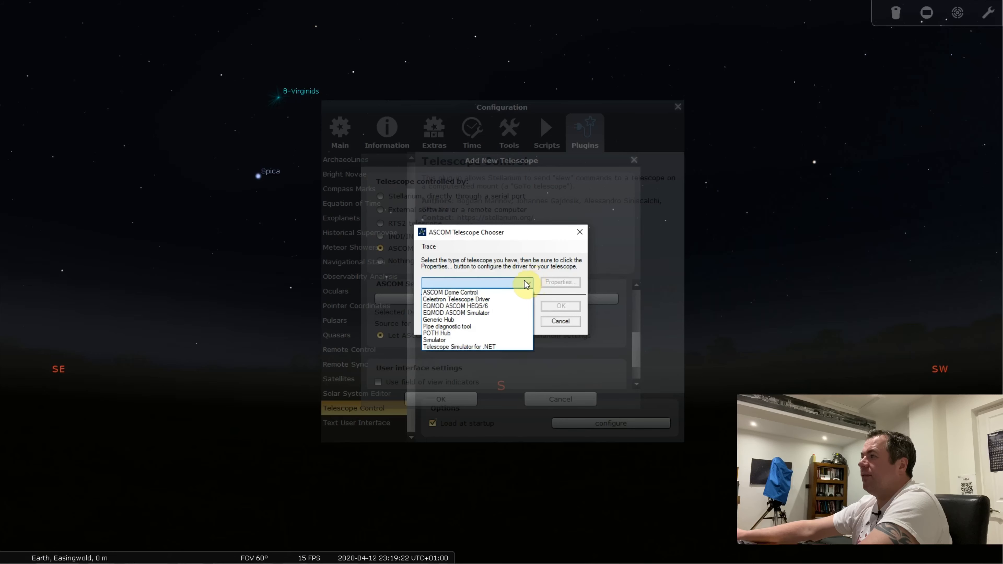
{"action": "left_click", "coordinate": [491, 347]}
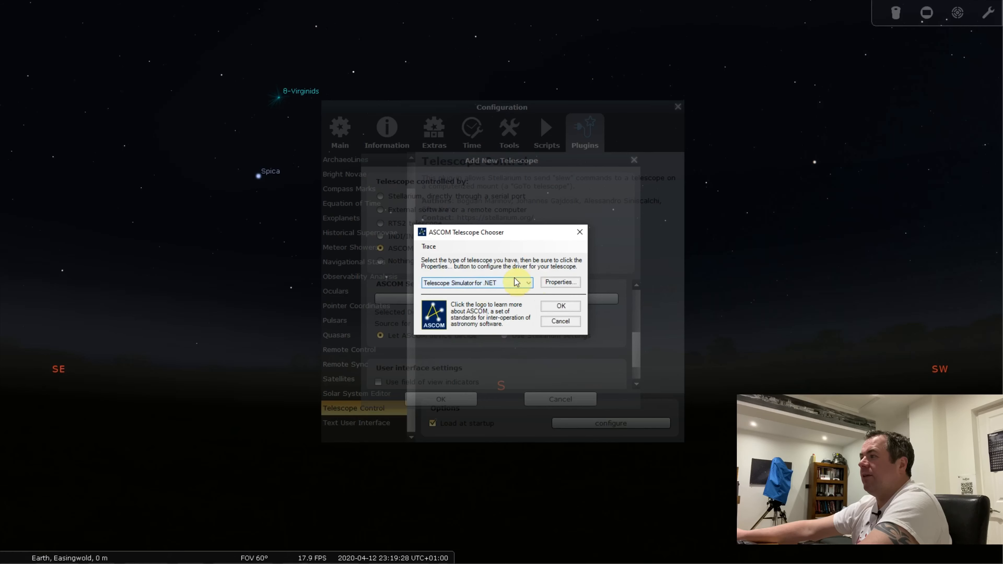
{"action": "left_click", "coordinate": [561, 306]}
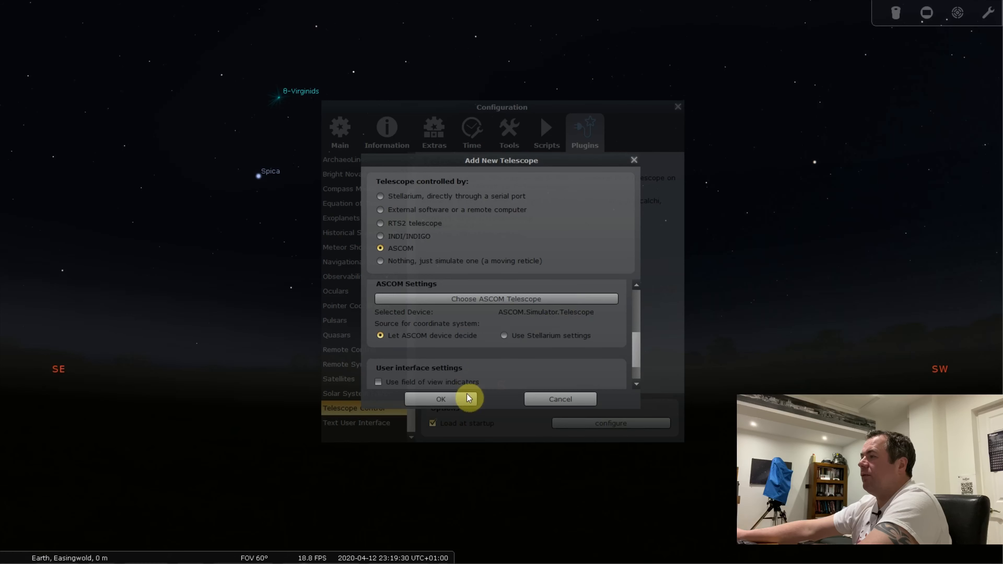
{"action": "left_click", "coordinate": [443, 401]}
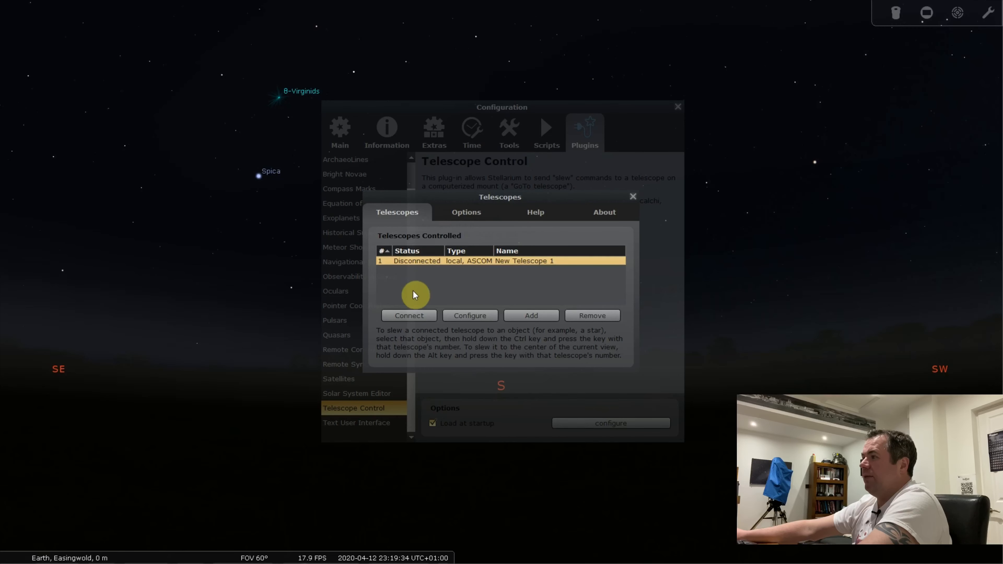
- Connect the newly added telescope and close the telescope and configuration windows
{"action": "left_click", "coordinate": [415, 317]}
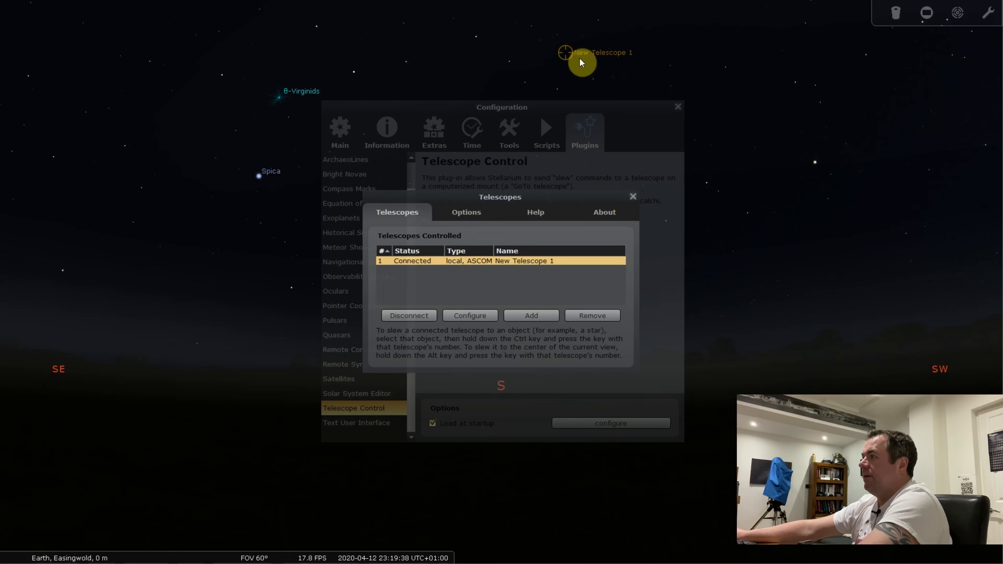
{"action": "left_click", "coordinate": [633, 196]}
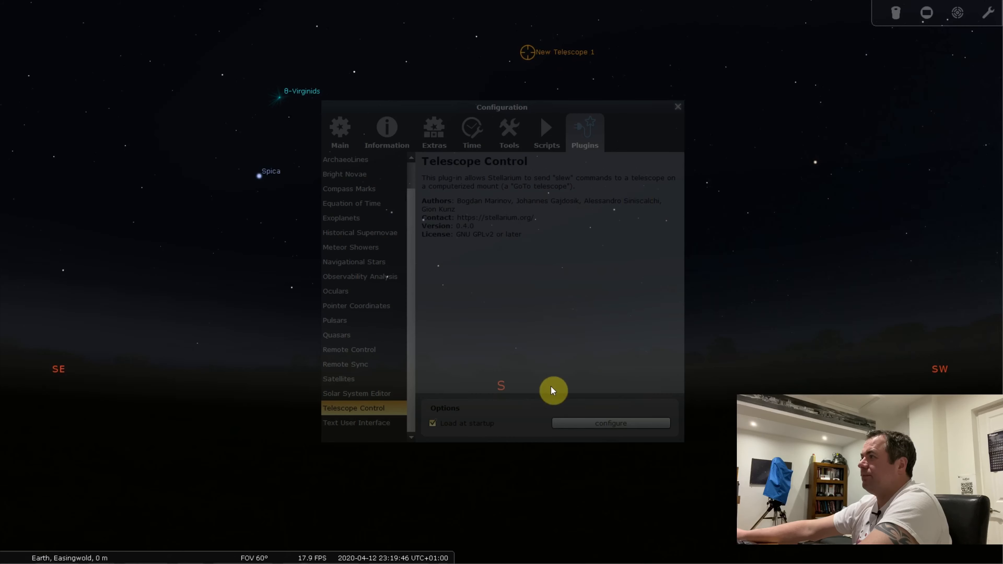
{"action": "left_click", "coordinate": [678, 108]}
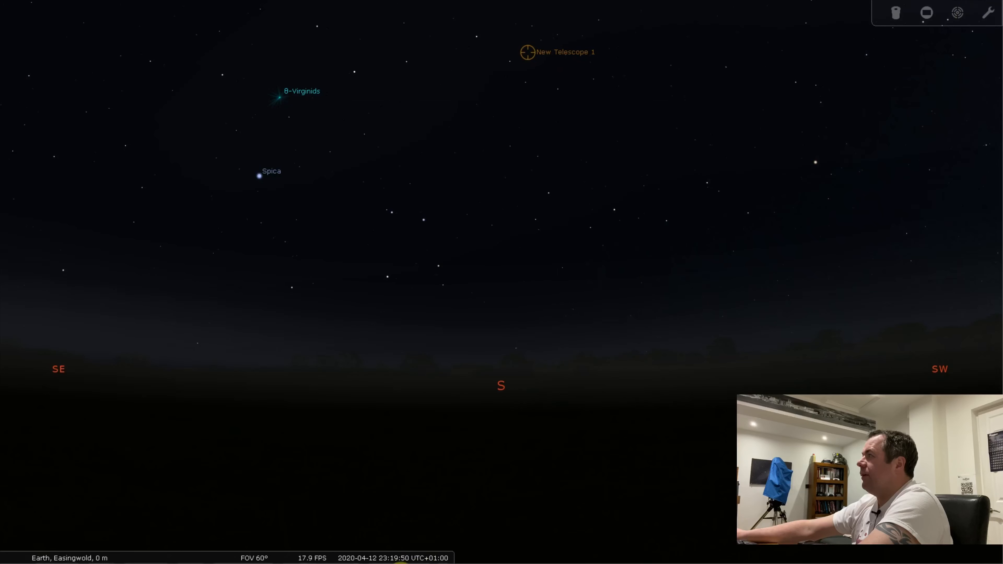
- Take Stellarium out of full screen and place its window beside Astro Photography Tool
{"action": "mouse_move", "coordinate": [336, 553]}
{"action": "left_click", "coordinate": [268, 554]}
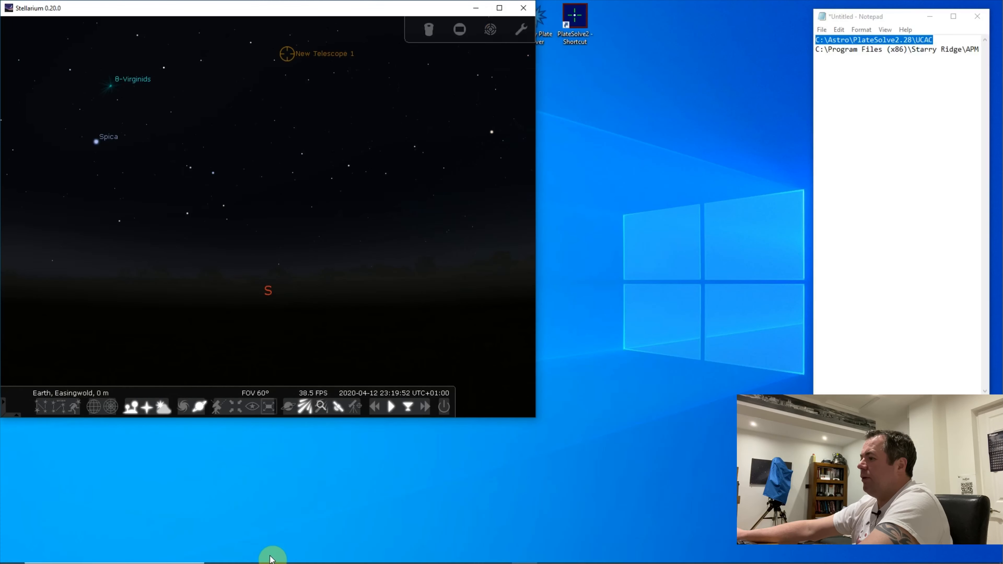
{"action": "left_click", "coordinate": [460, 548]}
{"action": "left_click", "coordinate": [498, 553]}
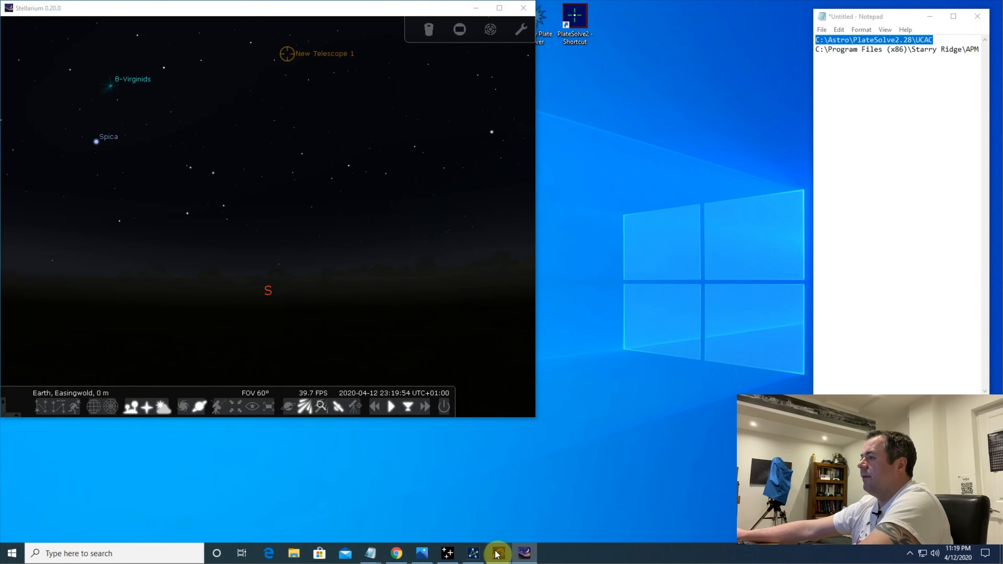
{"action": "left_click", "coordinate": [977, 12]}
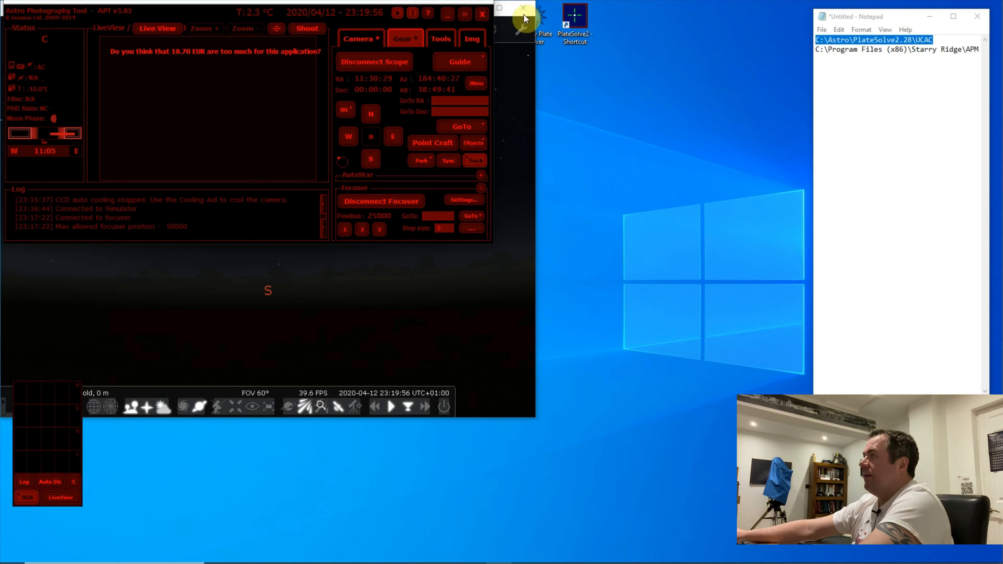
{"action": "left_click", "coordinate": [518, 93]}
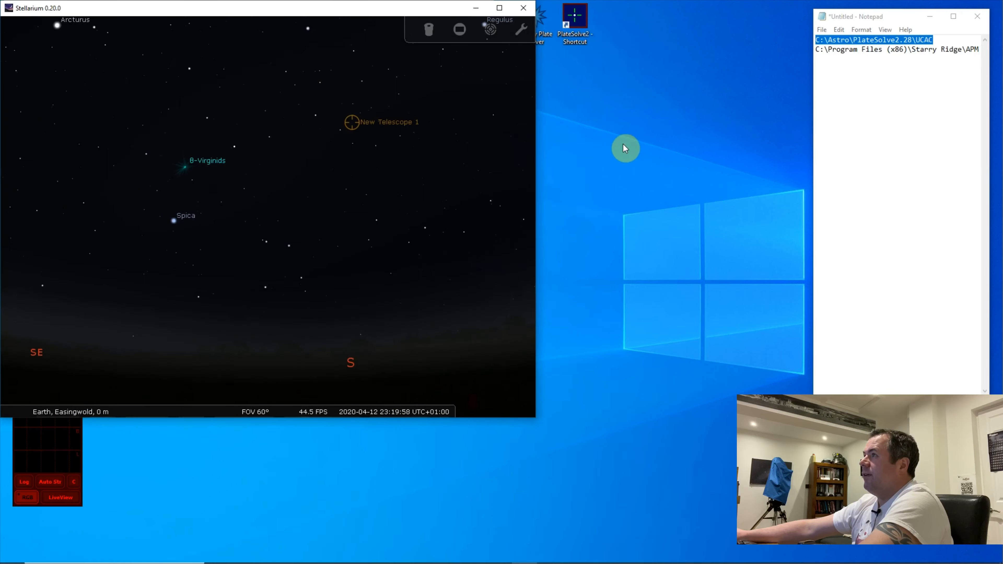
{"action": "left_click_drag", "start_coordinate": [414, 49], "coordinate": [877, 26]}
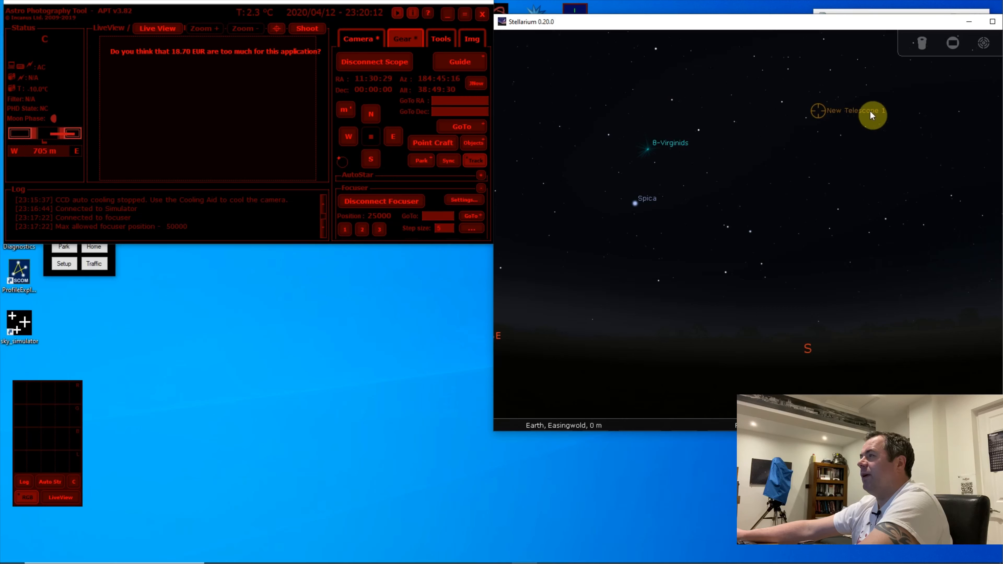
- Set the Remote Control plugin to load at startup and close the configuration
{"action": "mouse_move", "coordinate": [496, 252]}
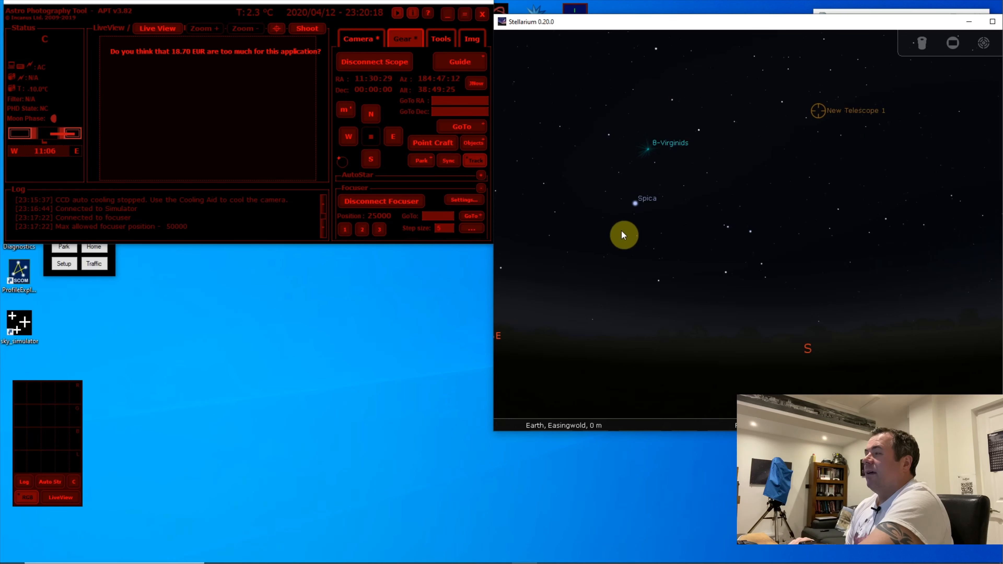
{"action": "mouse_move", "coordinate": [517, 370]}
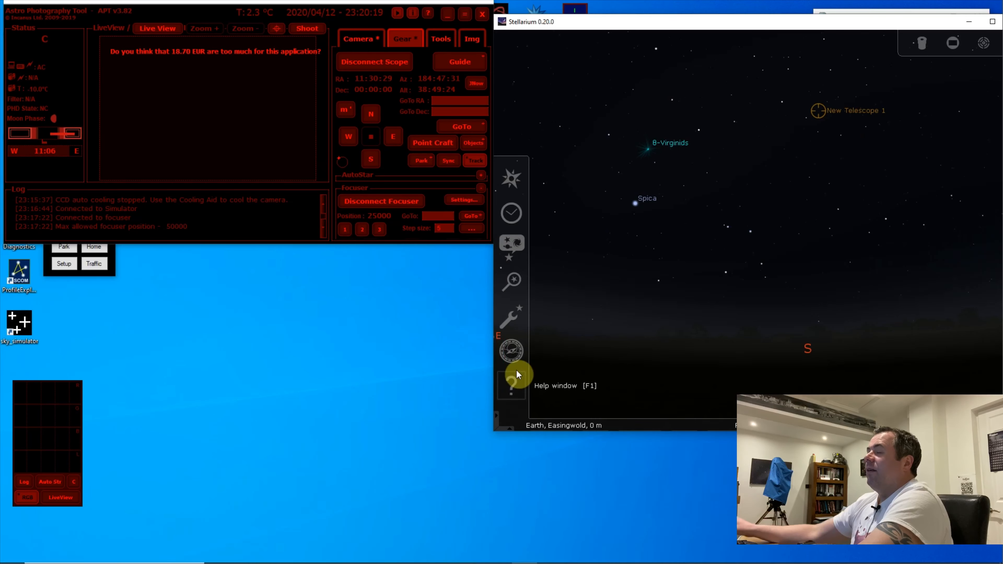
{"action": "left_click", "coordinate": [506, 328]}
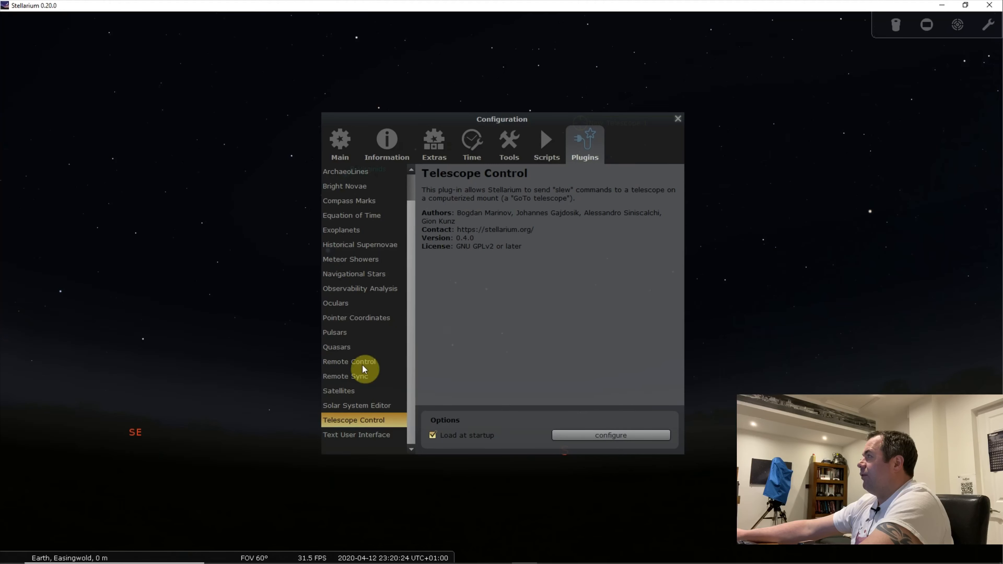
{"action": "left_click", "coordinate": [334, 363]}
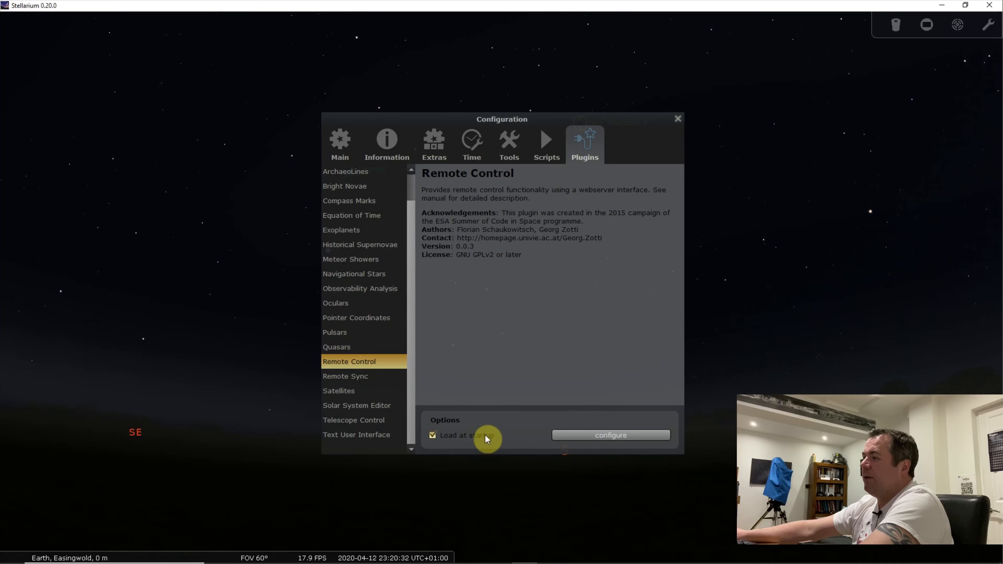
{"action": "left_click", "coordinate": [677, 119]}
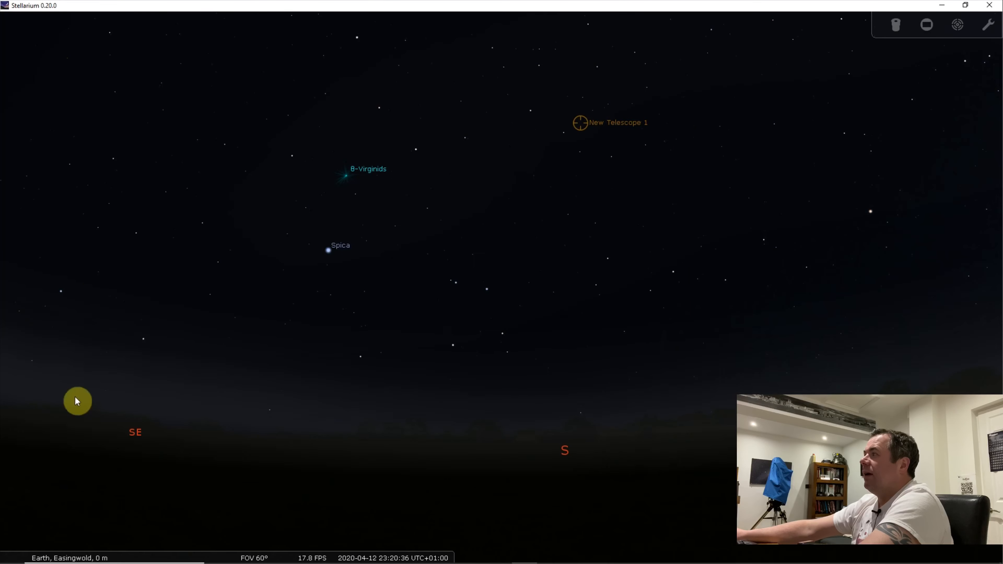
- Restart Stellarium so the Remote Control plugin loads, and open that plugin's configuration
{"action": "mouse_move", "coordinate": [12, 540]}
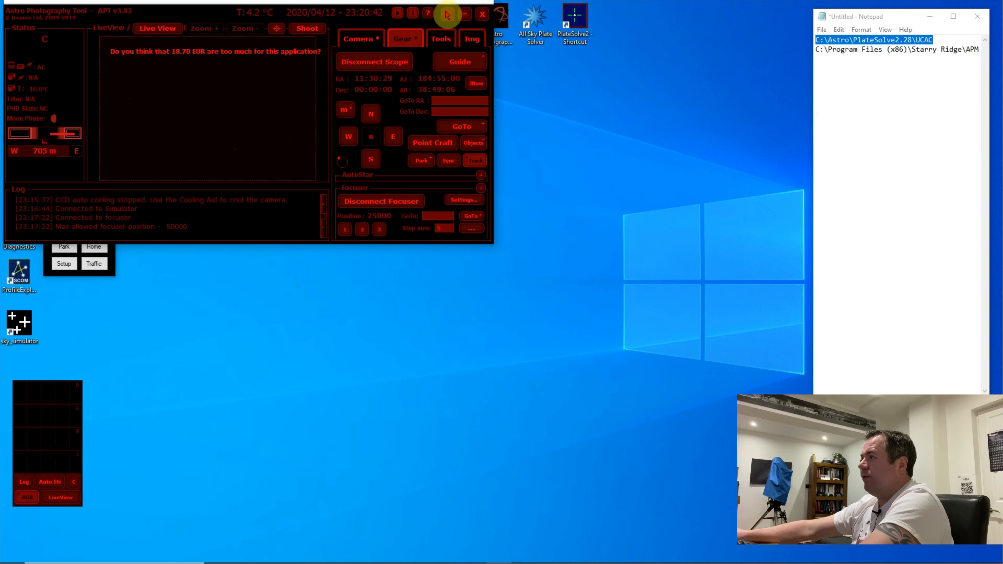
{"action": "left_click", "coordinate": [418, 19]}
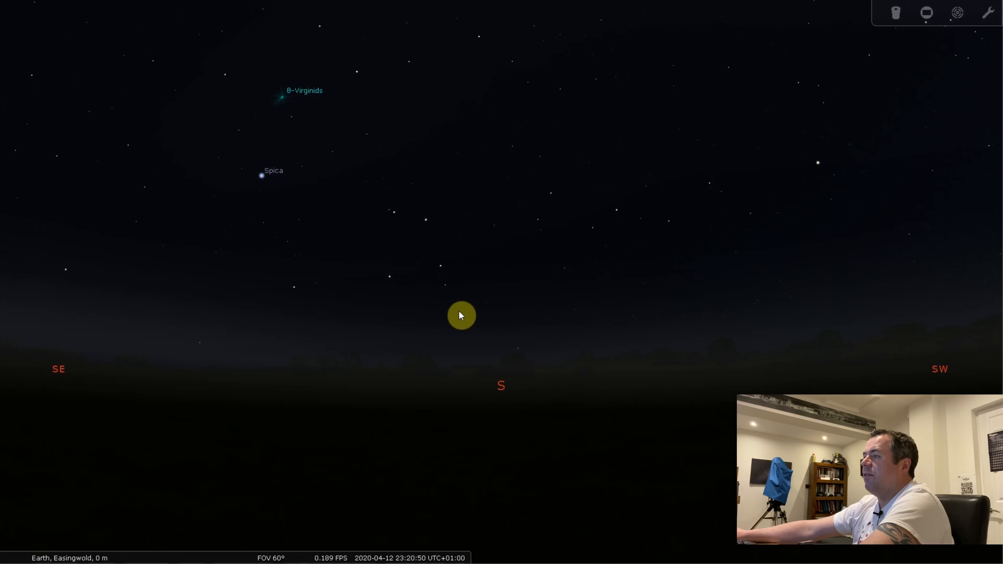
{"action": "mouse_move", "coordinate": [9, 488]}
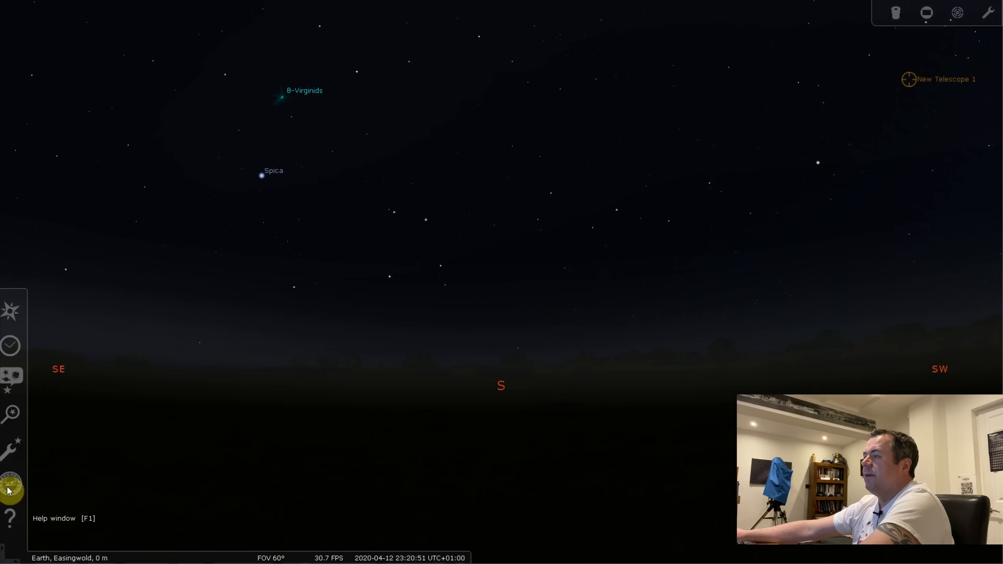
{"action": "left_click", "coordinate": [20, 453]}
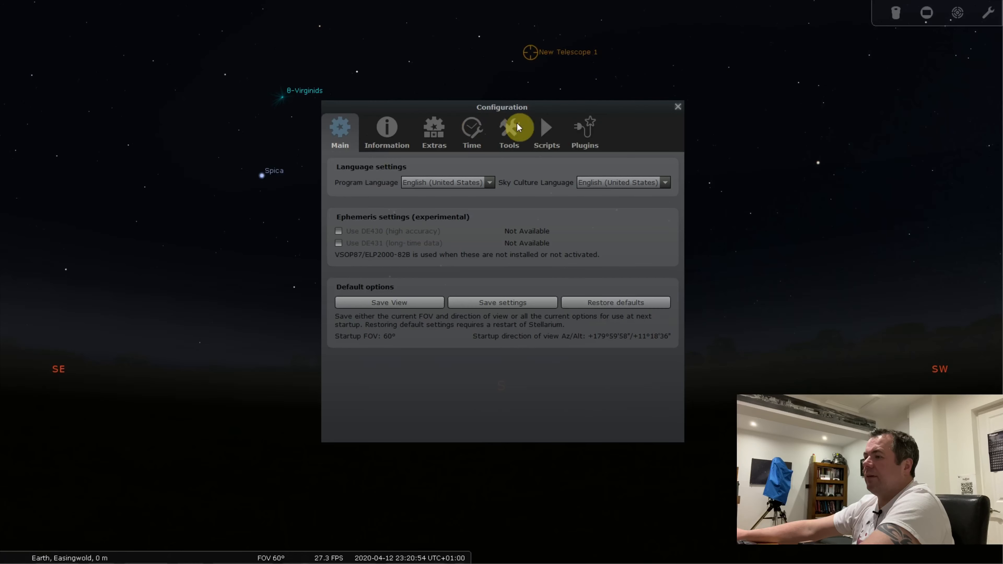
{"action": "left_click", "coordinate": [577, 134]}
{"action": "left_click", "coordinate": [349, 380]}
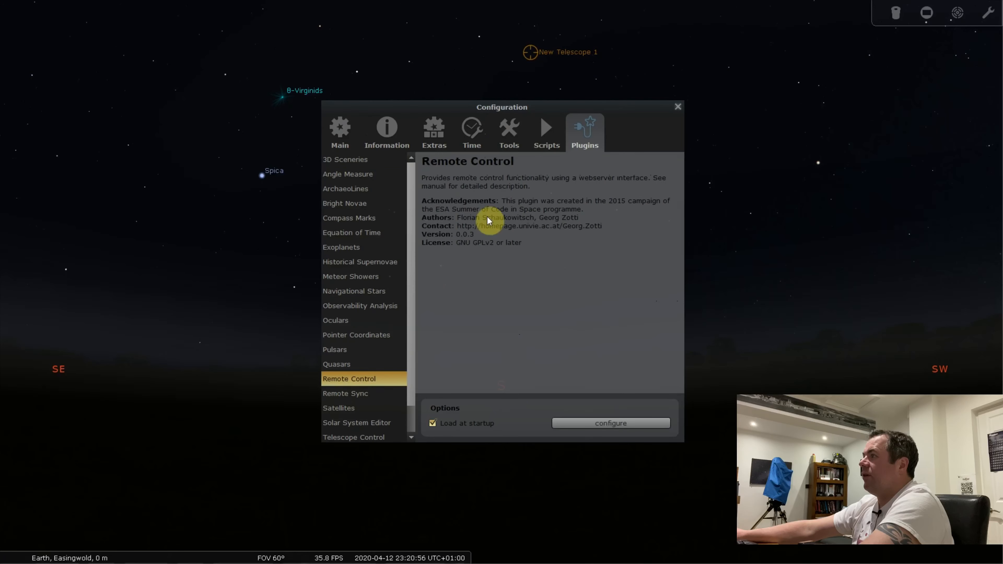
{"action": "left_click", "coordinate": [621, 425]}
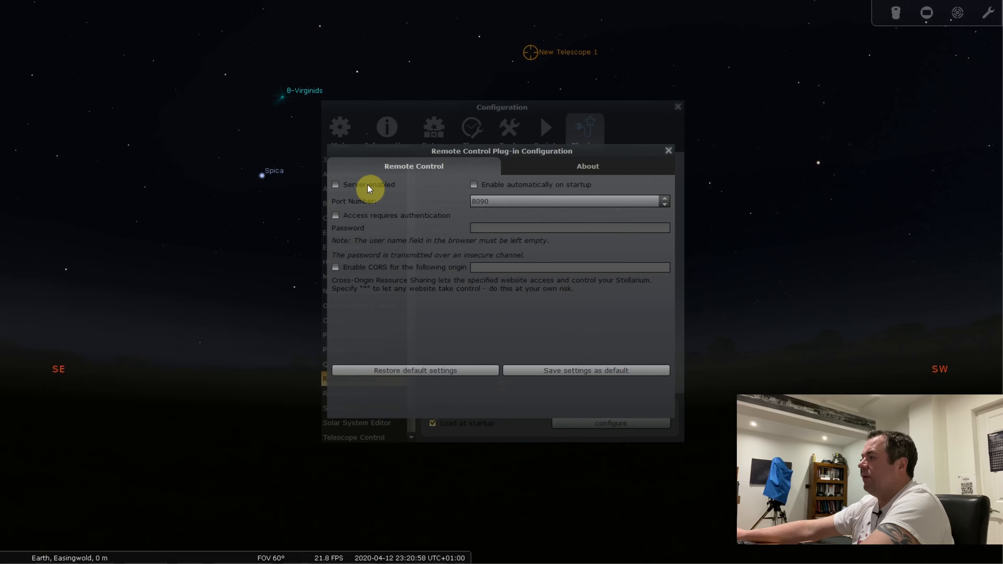
- Enable the Remote Control server and allow Stellarium through the firewall on private and public networks
{"action": "left_click", "coordinate": [375, 186]}
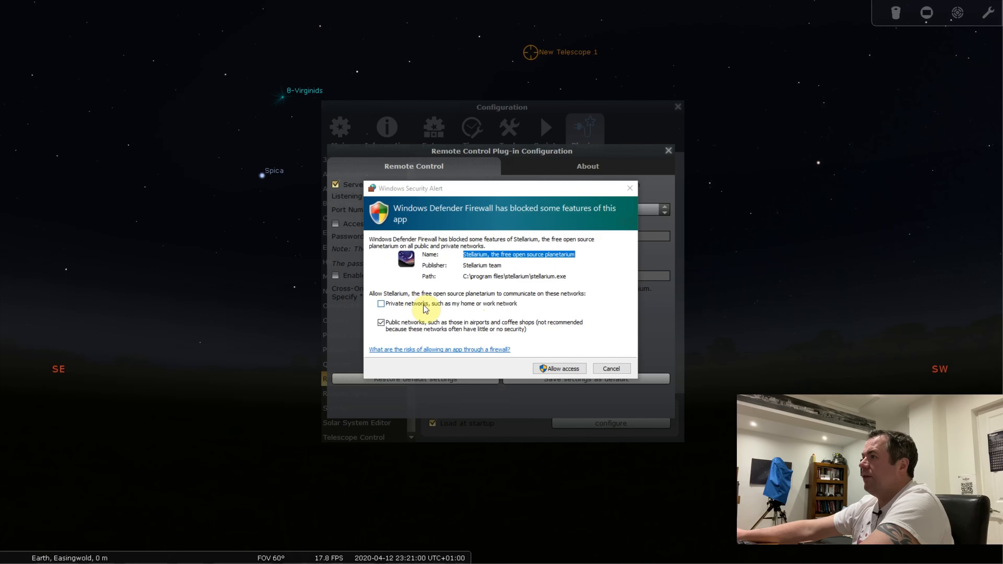
{"action": "left_click", "coordinate": [401, 304]}
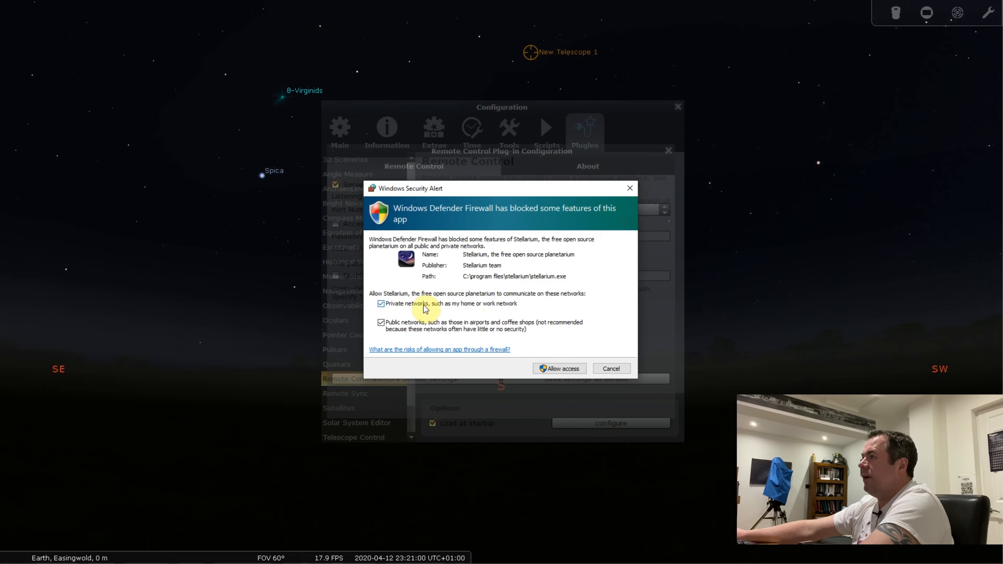
{"action": "left_click", "coordinate": [570, 370]}
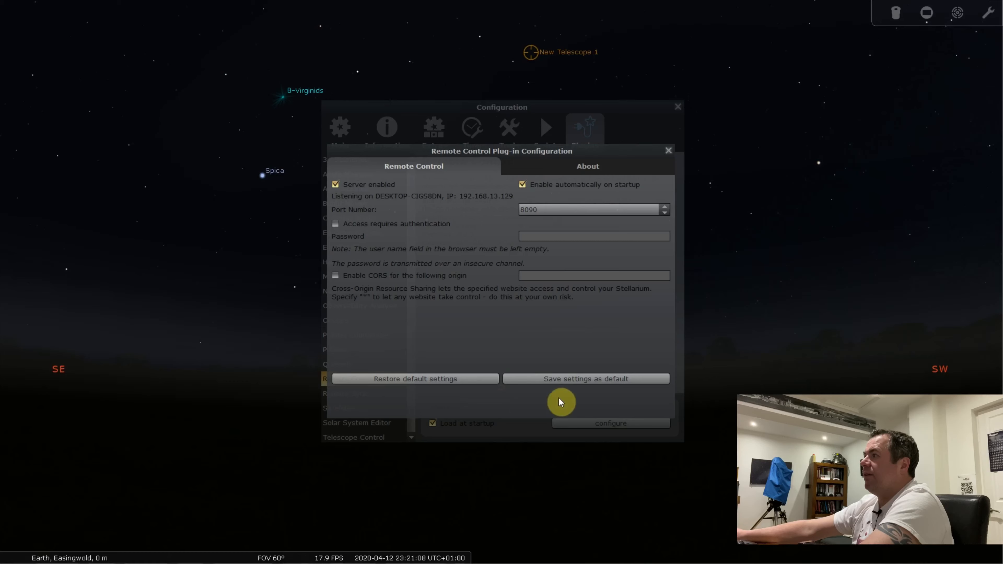
- Set the server to enable automatically on startup, save the settings as default and close the configuration
{"action": "left_click", "coordinate": [550, 377]}
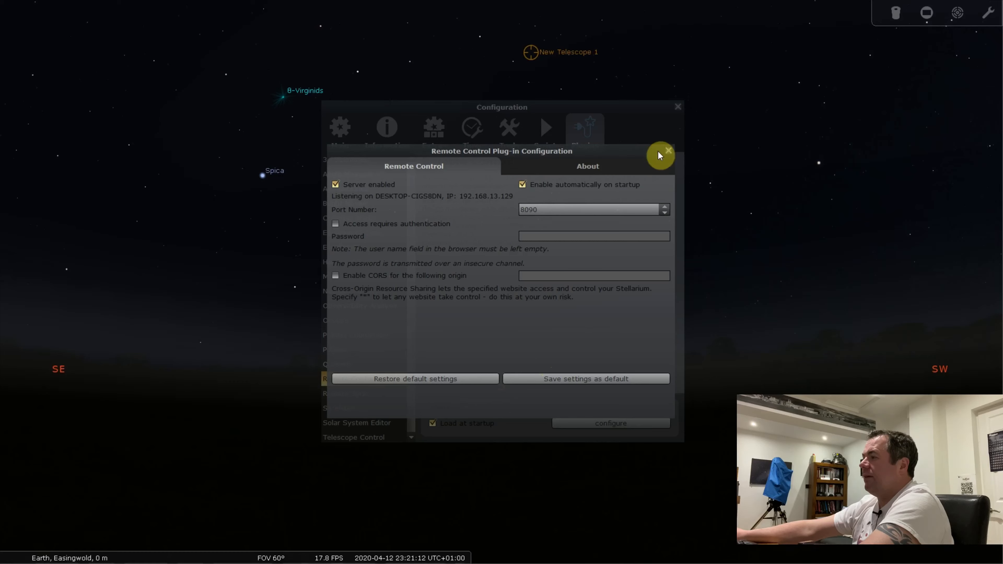
{"action": "left_click", "coordinate": [668, 151]}
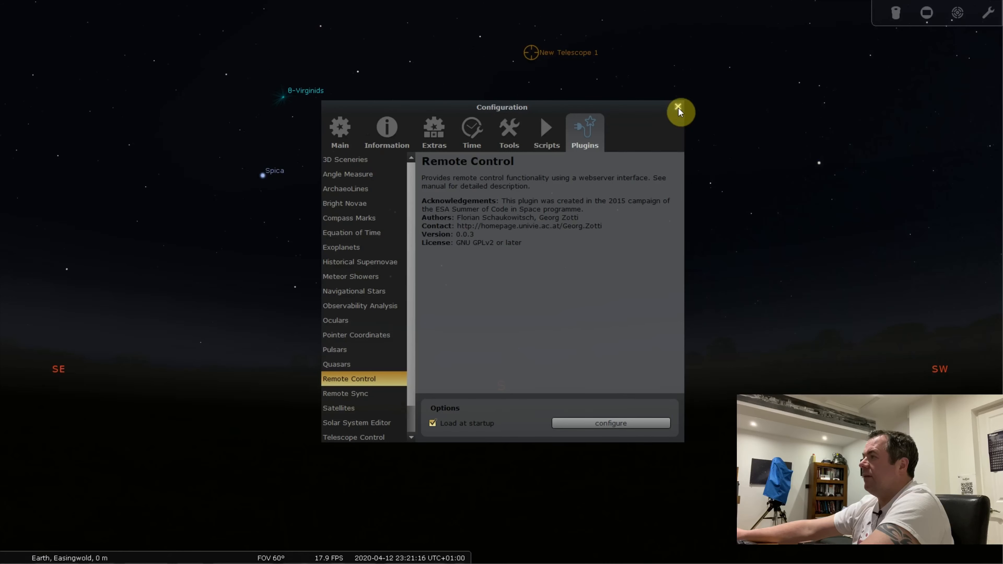
{"action": "left_click", "coordinate": [678, 109]}
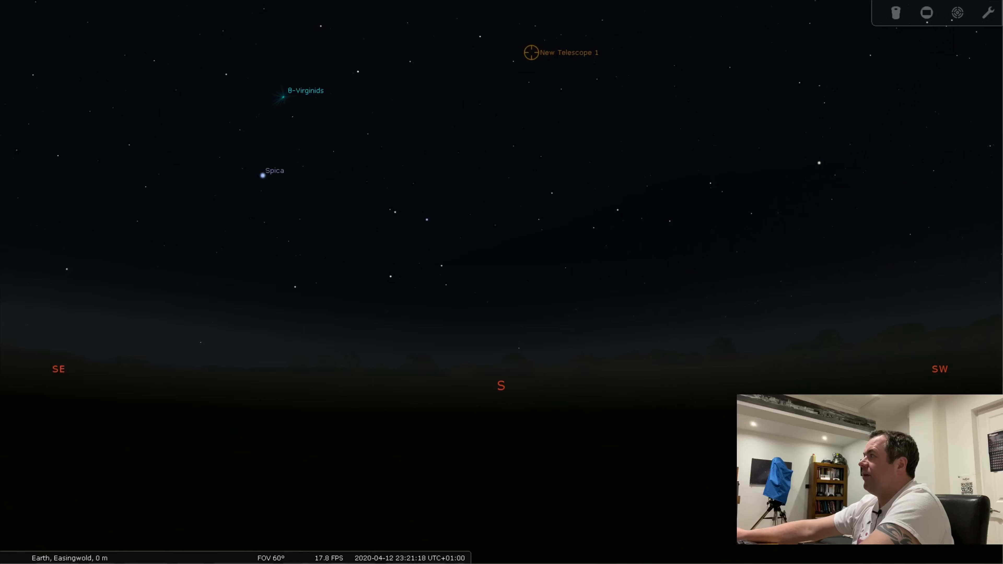
- Take Stellarium out of full screen, minimise it and switch to Astro Photography Tool
{"action": "mouse_move", "coordinate": [358, 552]}
{"action": "left_click", "coordinate": [267, 554]}
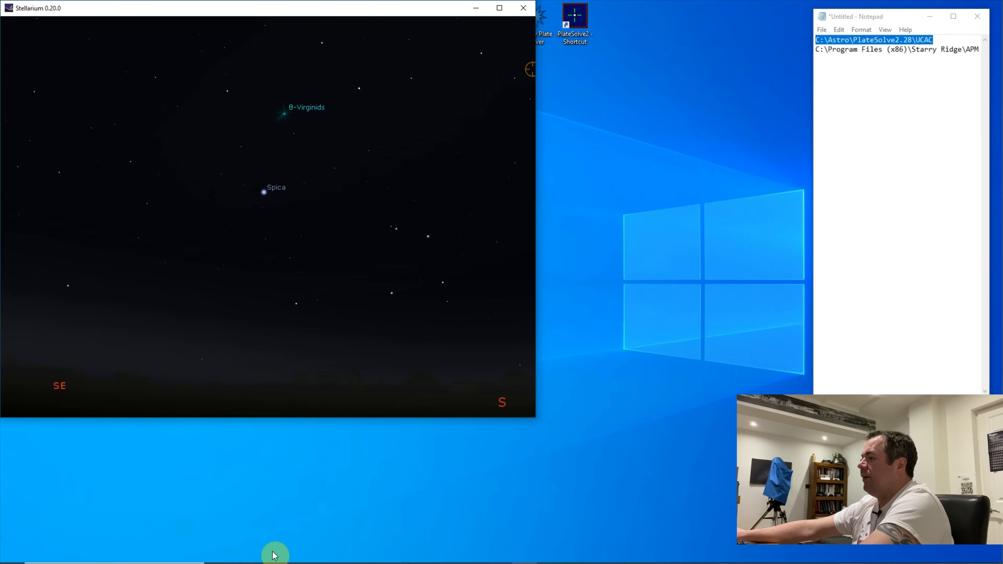
{"action": "left_click", "coordinate": [476, 9]}
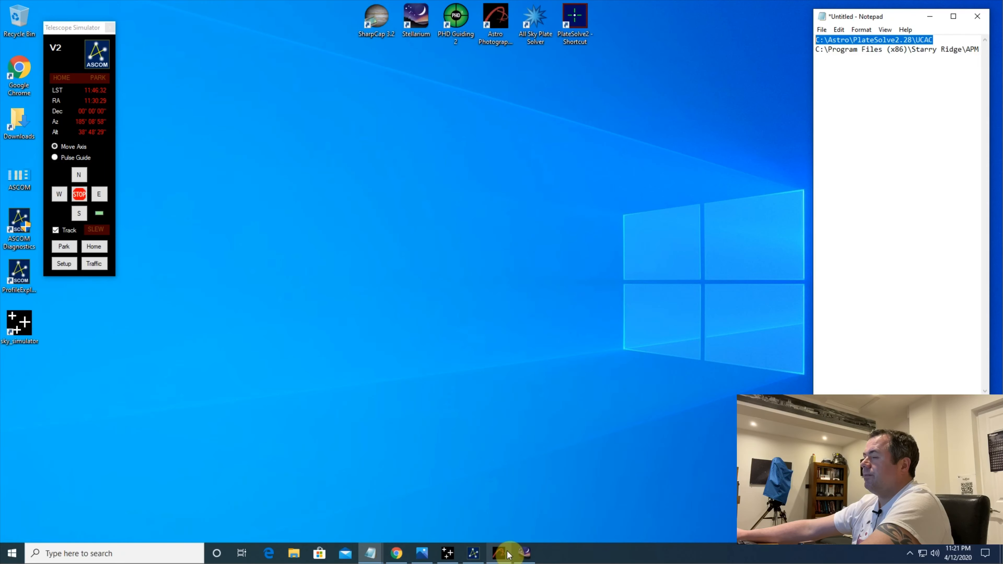
{"action": "mouse_move", "coordinate": [524, 556]}
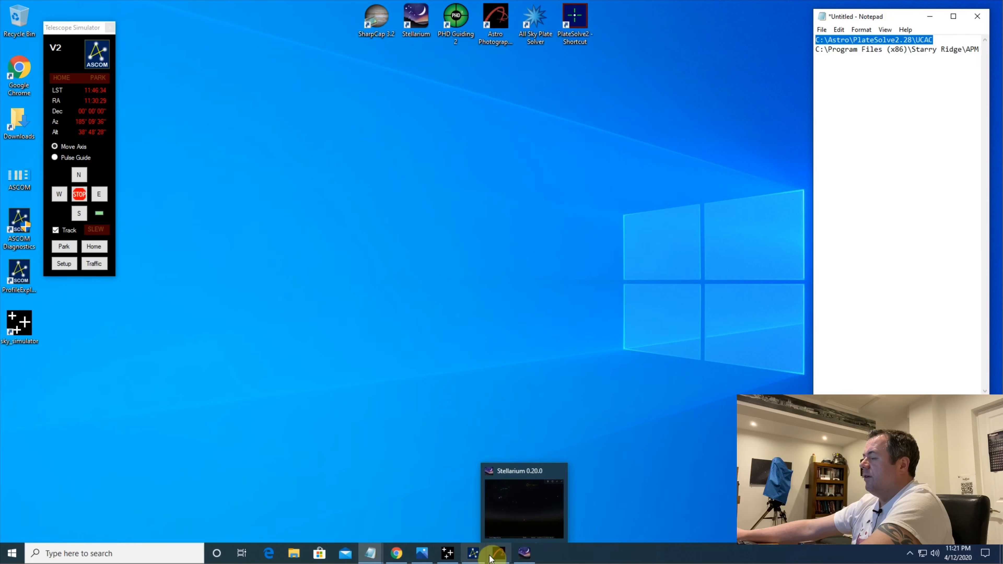
{"action": "left_click", "coordinate": [498, 557]}
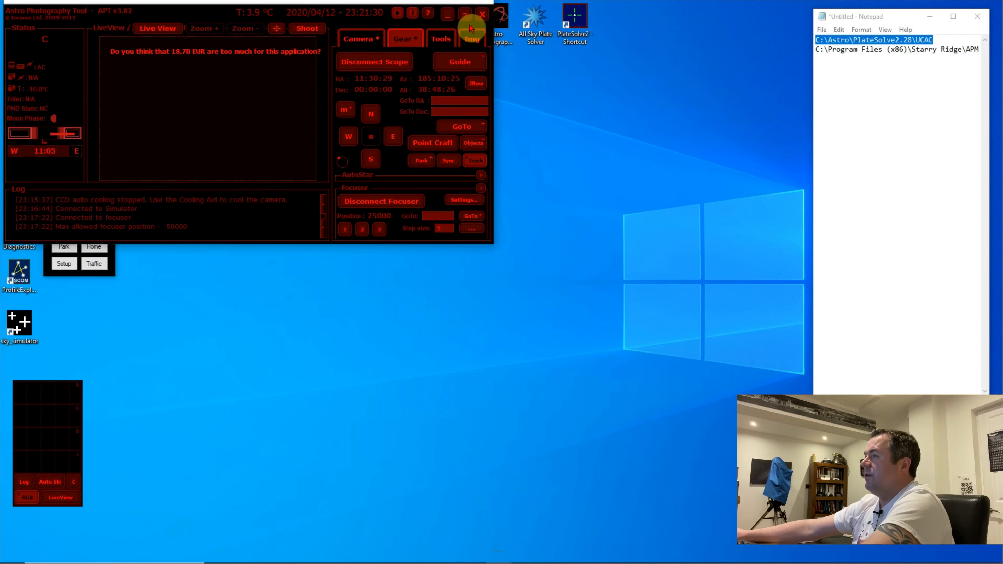
- Set Stellarium as the connected planetarium application at IP address 127.0.0.1 and port 8090, and confirm the settings
{"action": "left_click", "coordinate": [442, 39]}
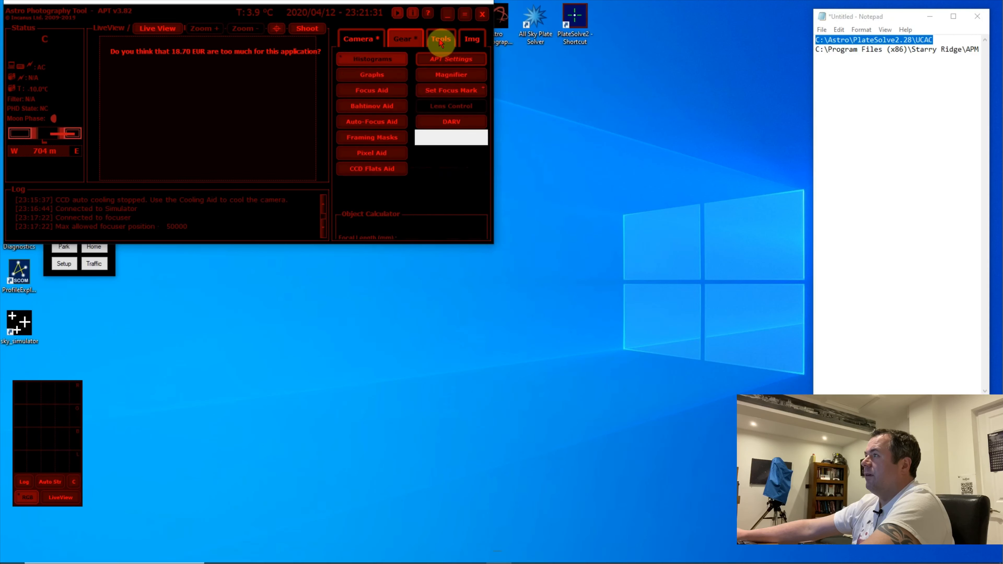
{"action": "left_click", "coordinate": [463, 61]}
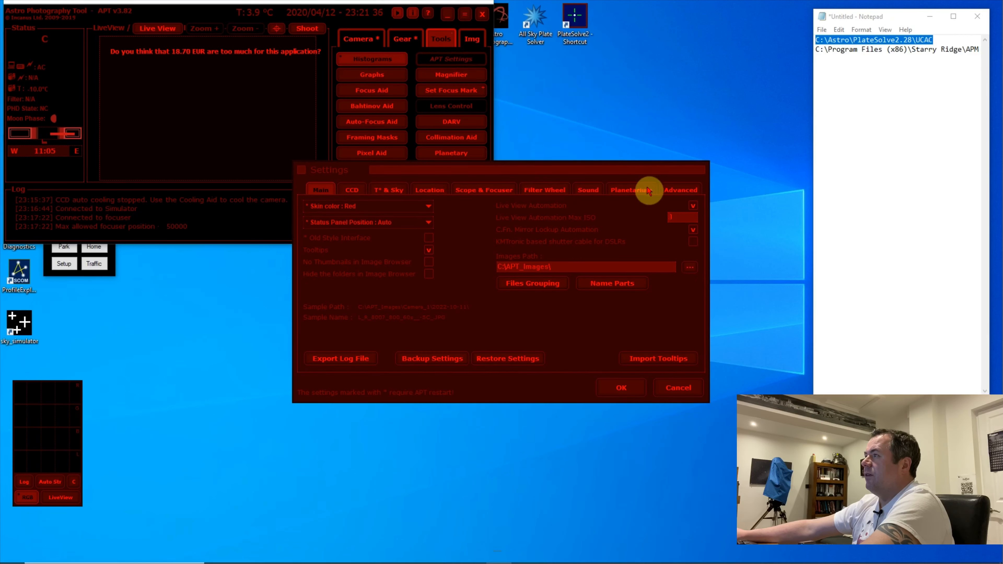
{"action": "left_click", "coordinate": [645, 191]}
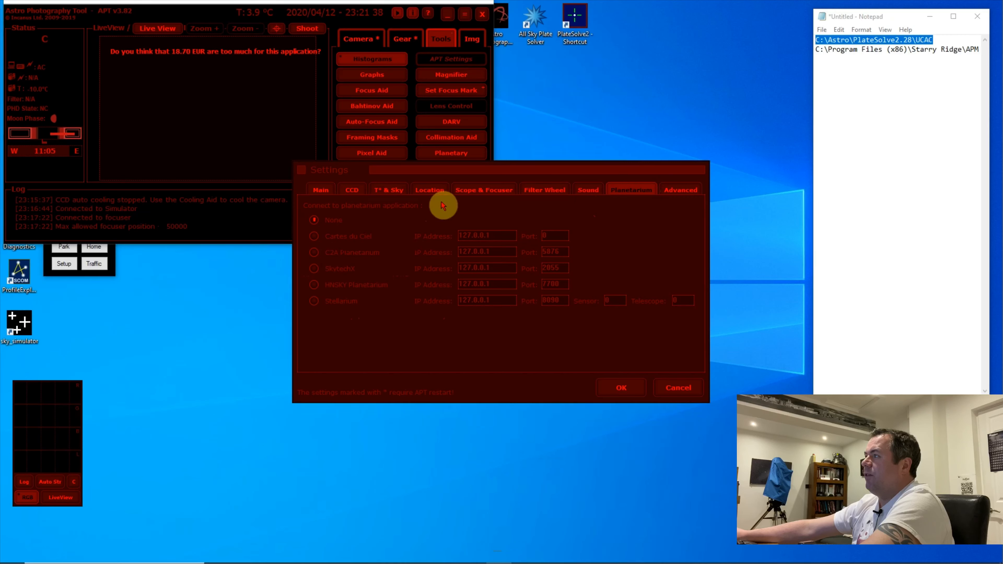
{"action": "left_click", "coordinate": [313, 302]}
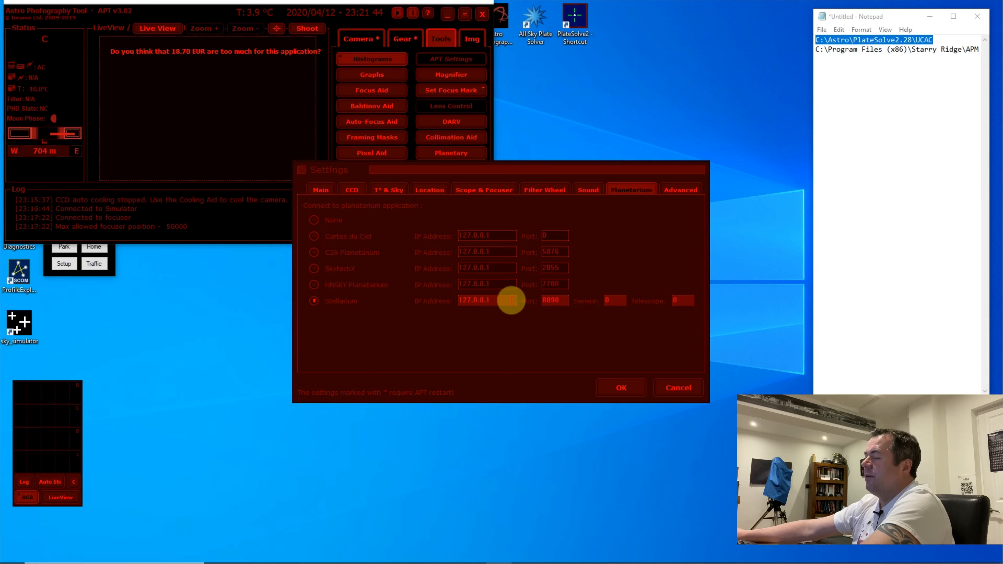
{"action": "left_click_drag", "start_coordinate": [500, 301], "coordinate": [461, 299]}
{"action": "left_click_drag", "start_coordinate": [561, 304], "coordinate": [479, 303]}
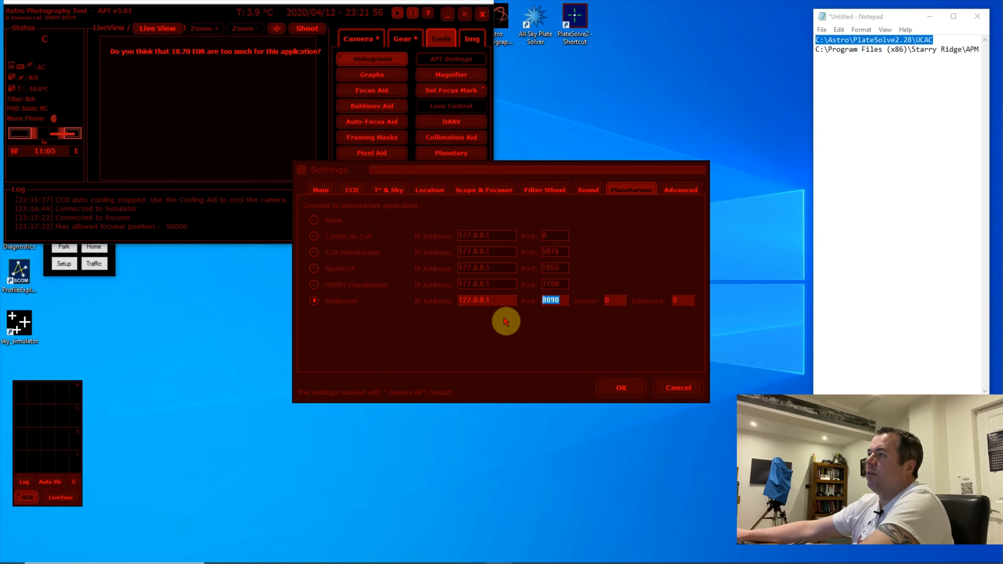
{"action": "left_click", "coordinate": [618, 391]}
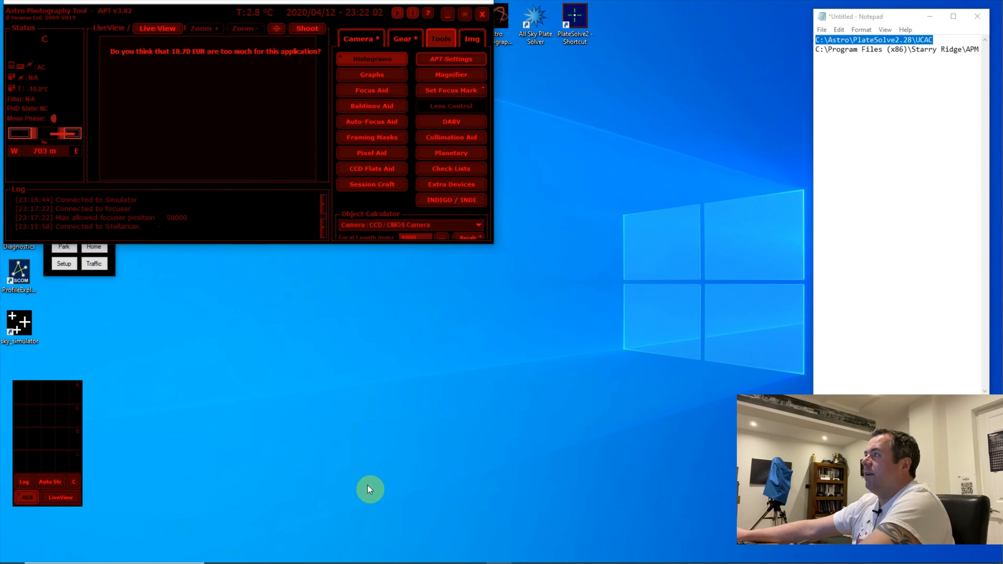
- Arrange Stellarium beside Astro Photography Tool with its scope controls shown, and the Telescope Simulator window below it
{"action": "mouse_move", "coordinate": [372, 563]}
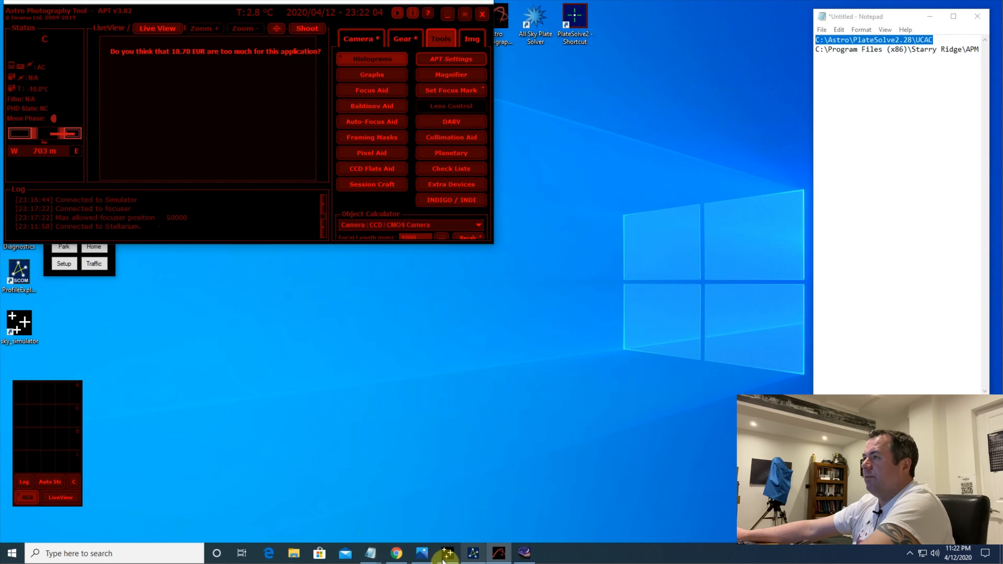
{"action": "left_click", "coordinate": [524, 554]}
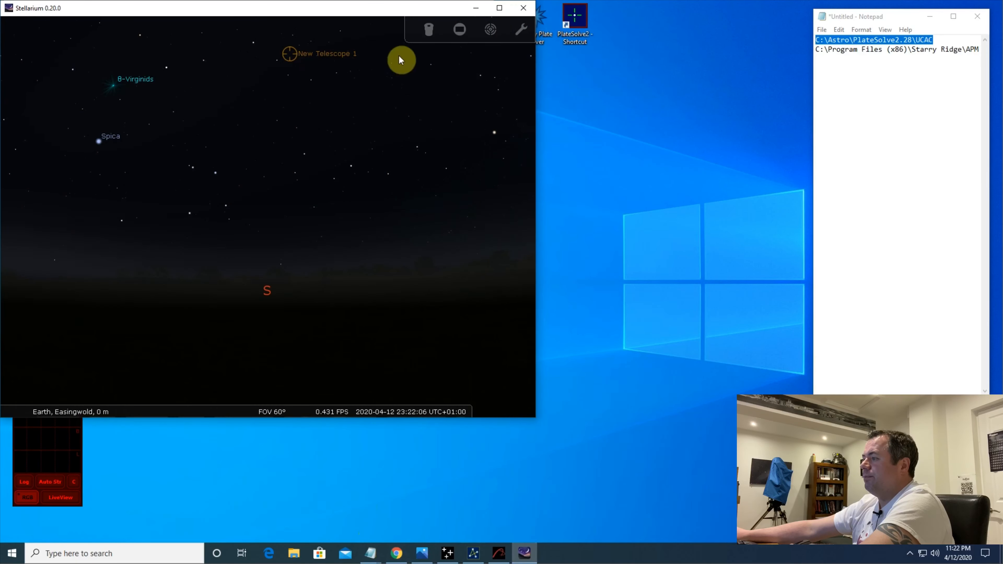
{"action": "left_click_drag", "start_coordinate": [298, 18], "coordinate": [802, 77]}
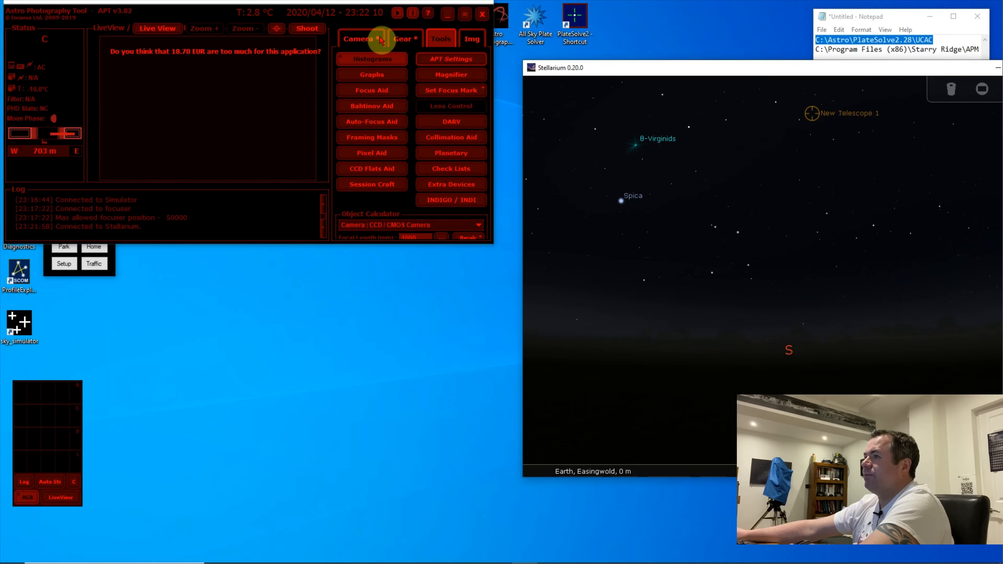
{"action": "left_click", "coordinate": [407, 39]}
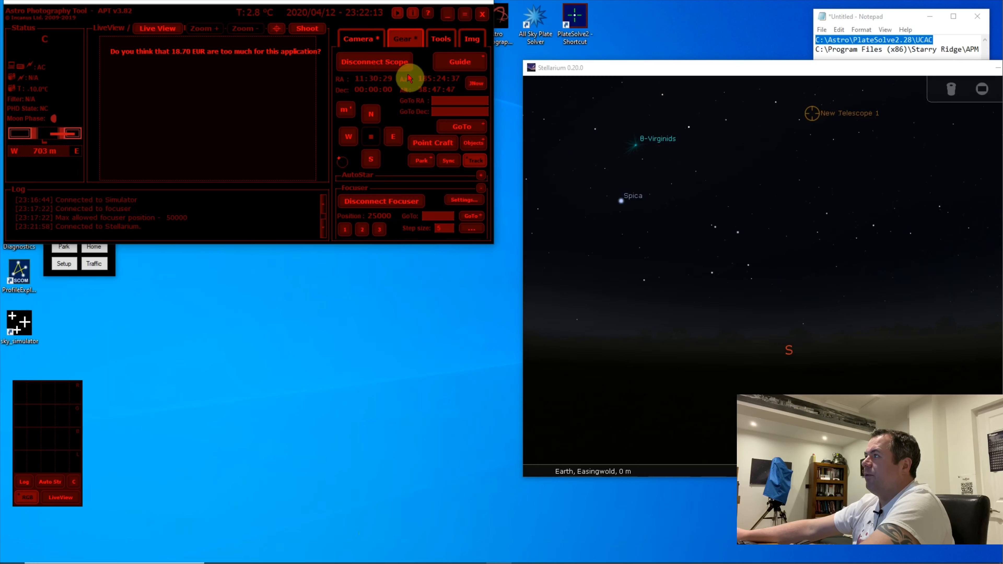
{"action": "left_click", "coordinate": [115, 271]}
{"action": "left_click_drag", "start_coordinate": [67, 28], "coordinate": [113, 259]}
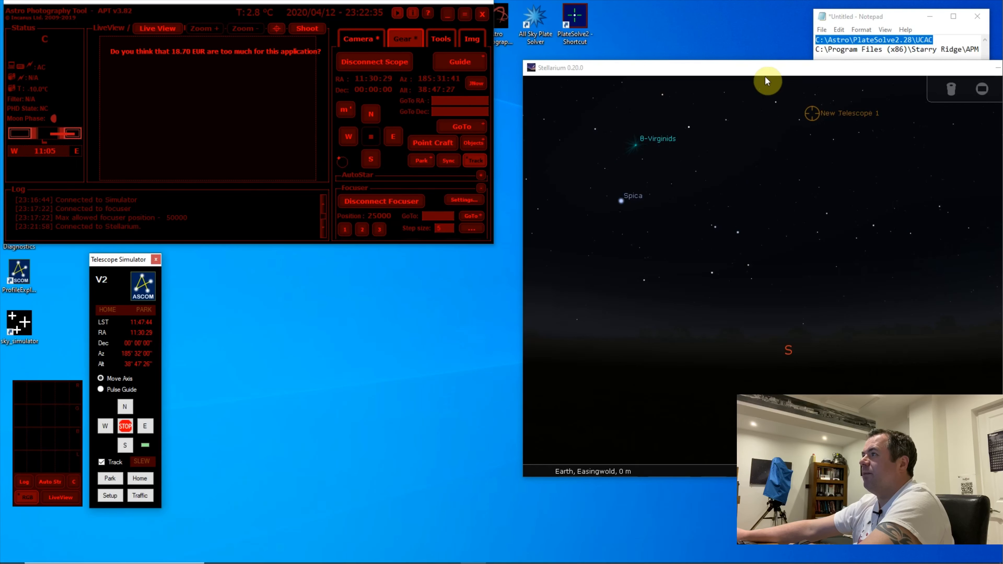
{"action": "left_click_drag", "start_coordinate": [765, 71], "coordinate": [754, 56]}
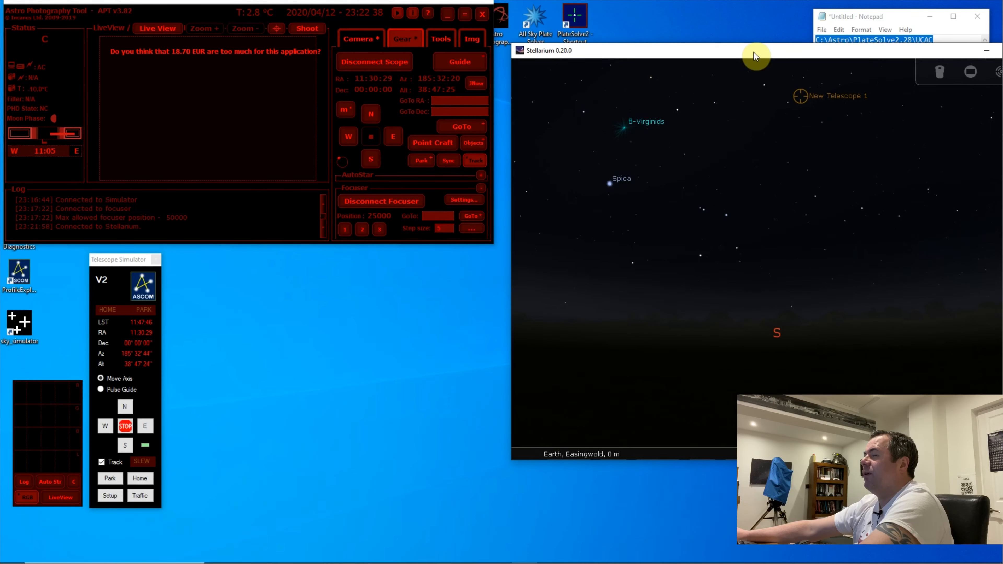
- Select Arcturus in Stellarium and slew the simulated telescope to it
{"action": "mouse_move", "coordinate": [726, 202]}
{"action": "left_mouse_down"}
{"action": "mouse_move", "coordinate": [938, 217]}
{"action": "mouse_move", "coordinate": [815, 250]}
{"action": "mouse_move", "coordinate": [690, 222]}
{"action": "mouse_move", "coordinate": [790, 251]}
{"action": "mouse_move", "coordinate": [741, 337]}
{"action": "mouse_move", "coordinate": [775, 390]}
{"action": "mouse_move", "coordinate": [833, 405]}
{"action": "mouse_move", "coordinate": [847, 323]}
{"action": "mouse_move", "coordinate": [928, 239]}
{"action": "mouse_move", "coordinate": [822, 278]}
{"action": "mouse_move", "coordinate": [726, 260]}
{"action": "mouse_move", "coordinate": [800, 359]}
{"action": "mouse_move", "coordinate": [671, 287]}
{"action": "mouse_move", "coordinate": [650, 305]}
{"action": "left_mouse_up"}
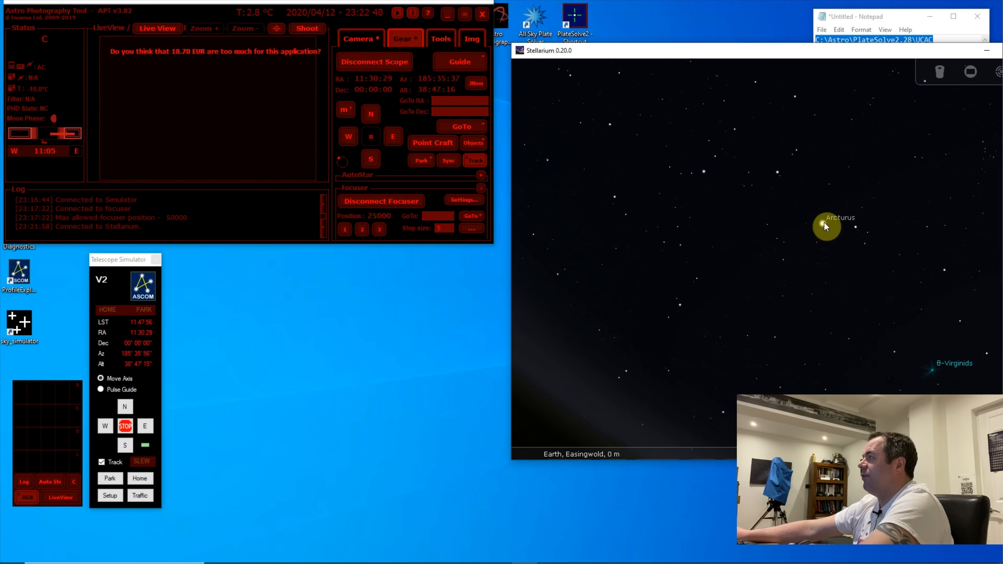
{"action": "left_click", "coordinate": [824, 223]}
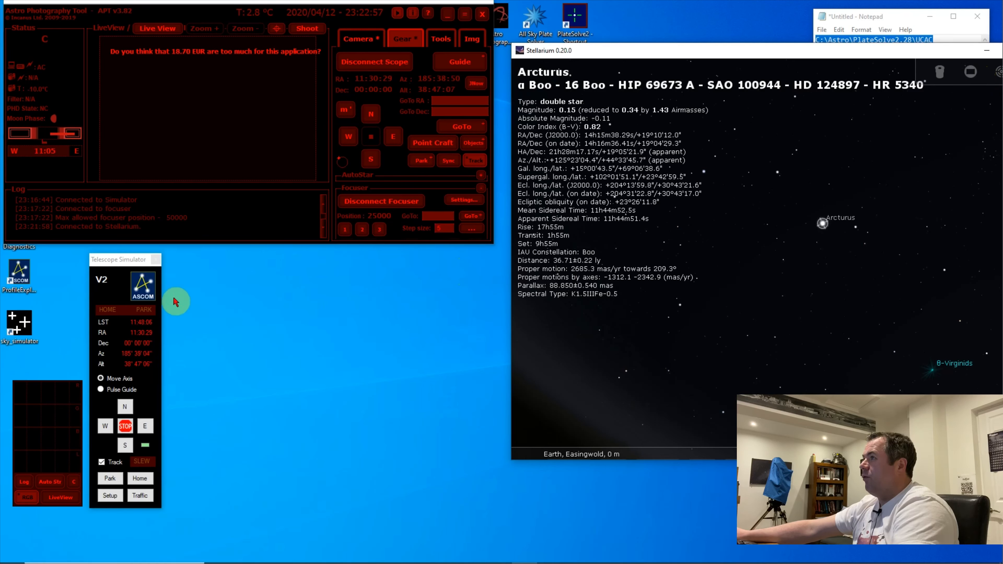
{"action": "key", "text": "ctrl+1"}
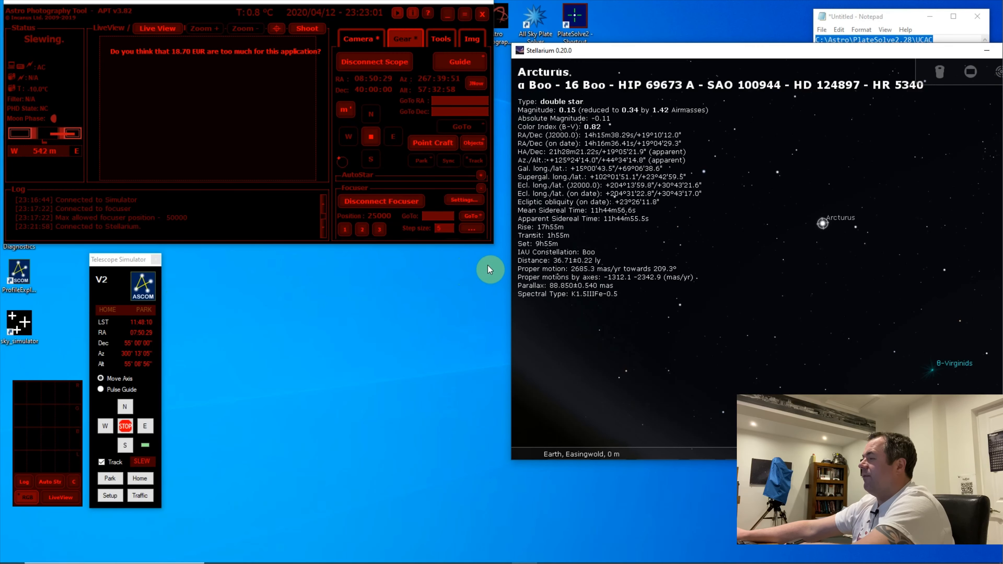
- Move the Stellarium window fully into view and search for the Pinwheel Galaxy as the next target
{"action": "left_click_drag", "start_coordinate": [741, 63], "coordinate": [706, 54]}
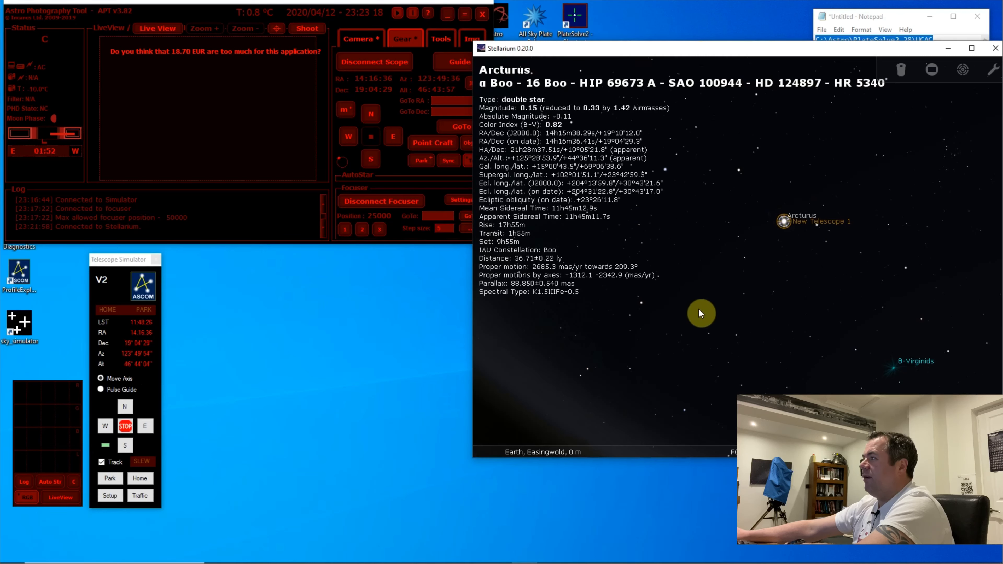
{"action": "mouse_move", "coordinate": [700, 312]}
{"action": "left_mouse_down"}
{"action": "mouse_move", "coordinate": [911, 283]}
{"action": "mouse_move", "coordinate": [936, 238]}
{"action": "left_mouse_up"}
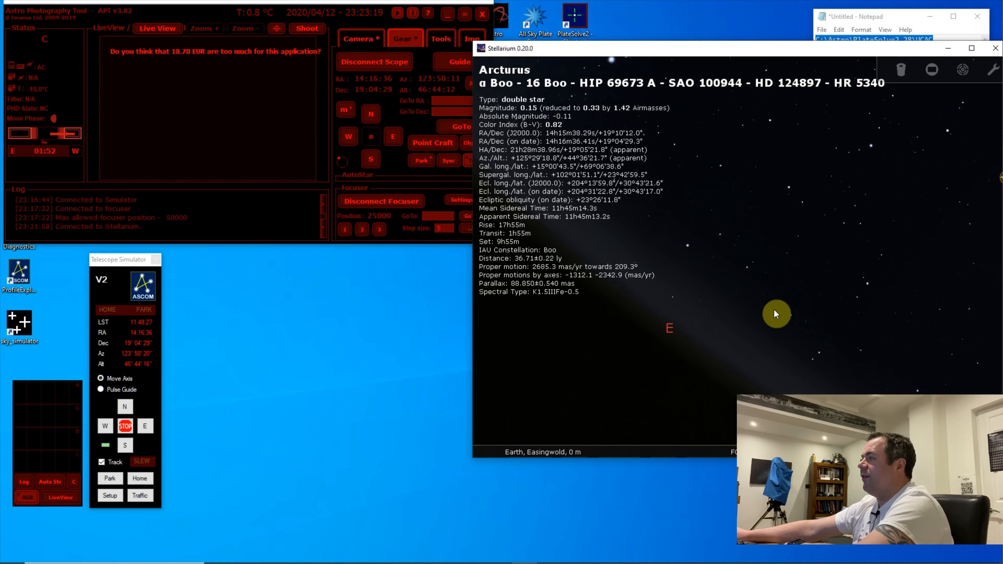
{"action": "left_click_drag", "start_coordinate": [775, 312], "coordinate": [882, 354]}
{"action": "left_click_drag", "start_coordinate": [750, 271], "coordinate": [946, 361]}
{"action": "left_click_drag", "start_coordinate": [741, 326], "coordinate": [943, 343]}
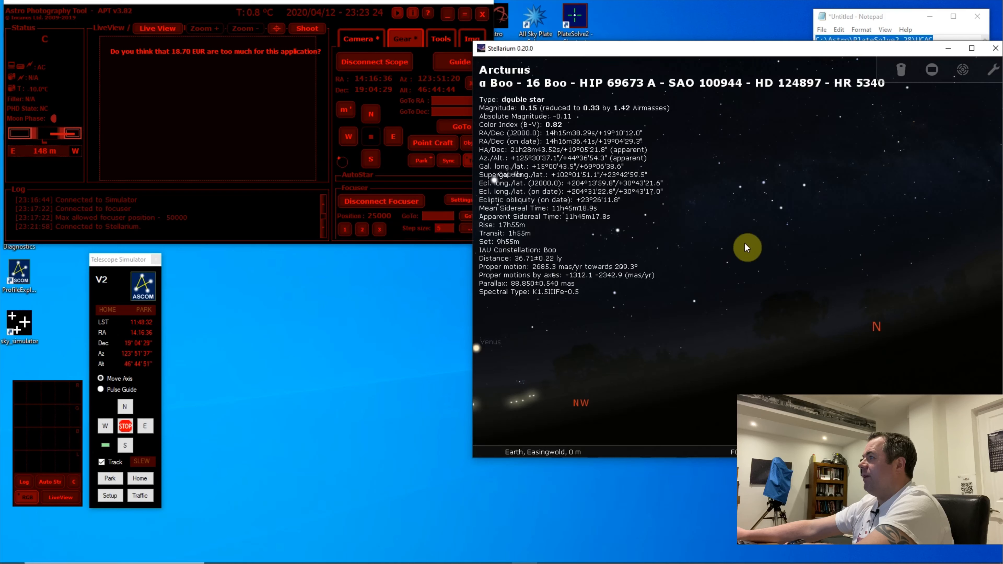
{"action": "left_click_drag", "start_coordinate": [745, 247], "coordinate": [746, 342]}
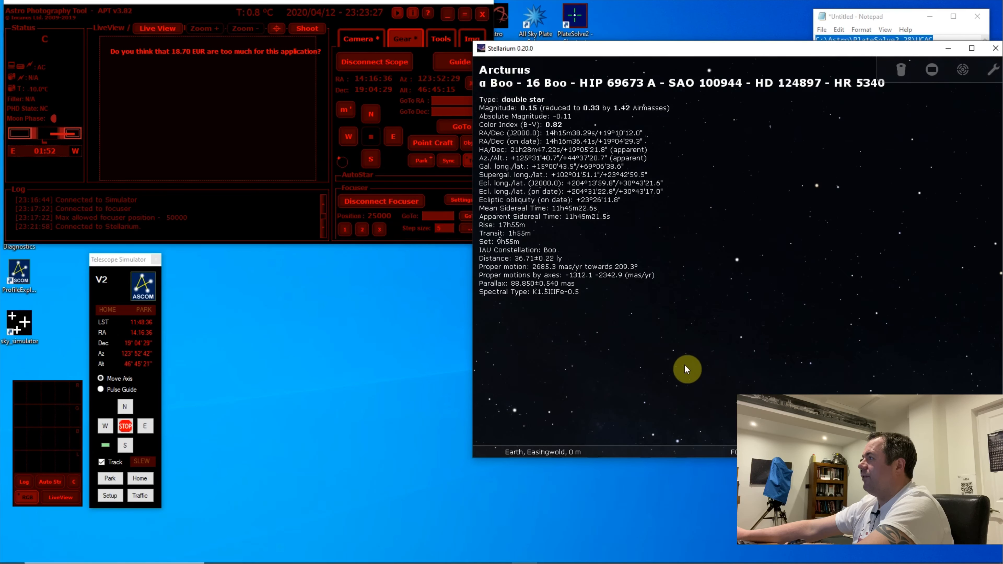
{"action": "left_click_drag", "start_coordinate": [686, 369], "coordinate": [684, 316]}
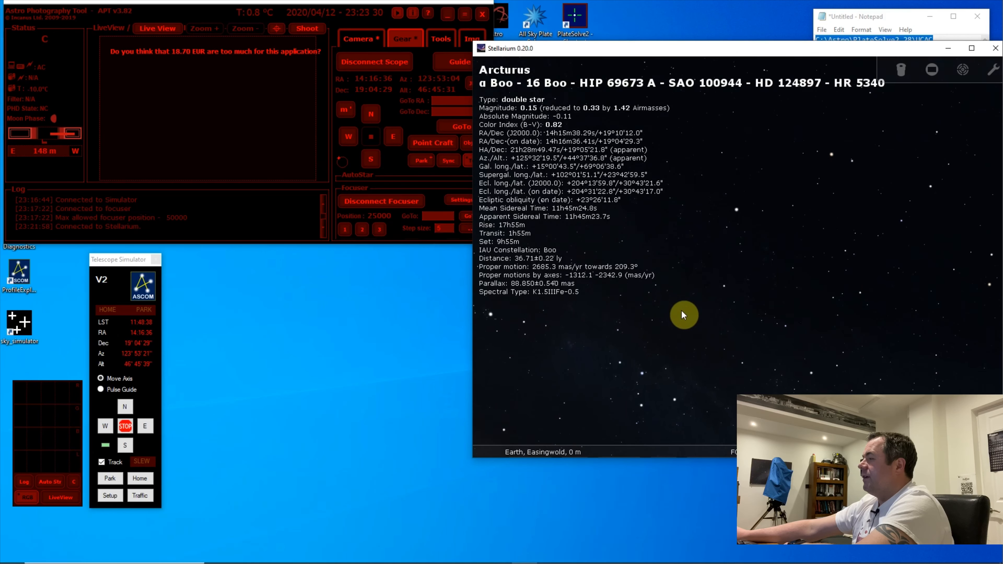
{"action": "mouse_move", "coordinate": [471, 375]}
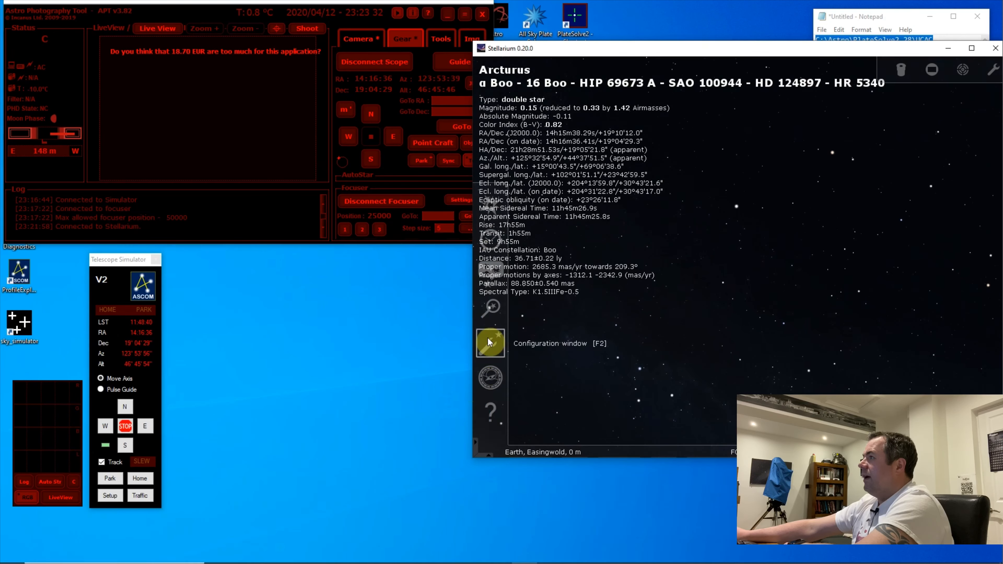
{"action": "left_click", "coordinate": [490, 307]}
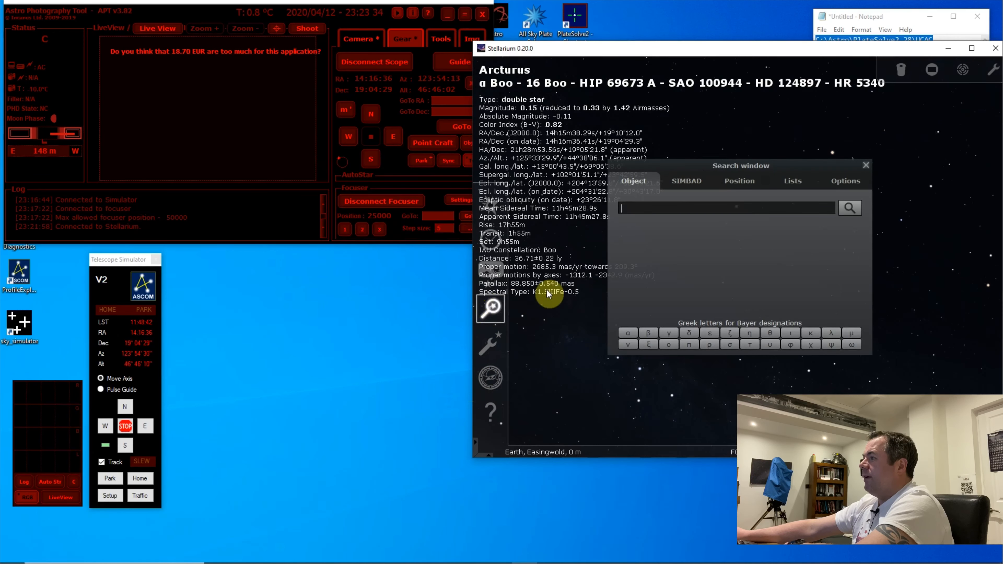
{"action": "type", "text": "pinwheel"}
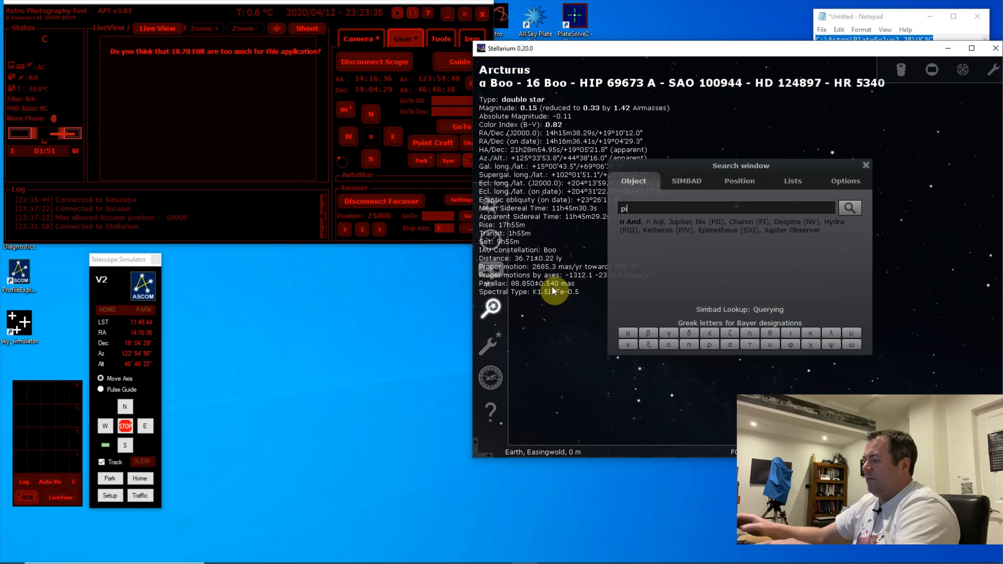
{"action": "key", "text": "Return"}
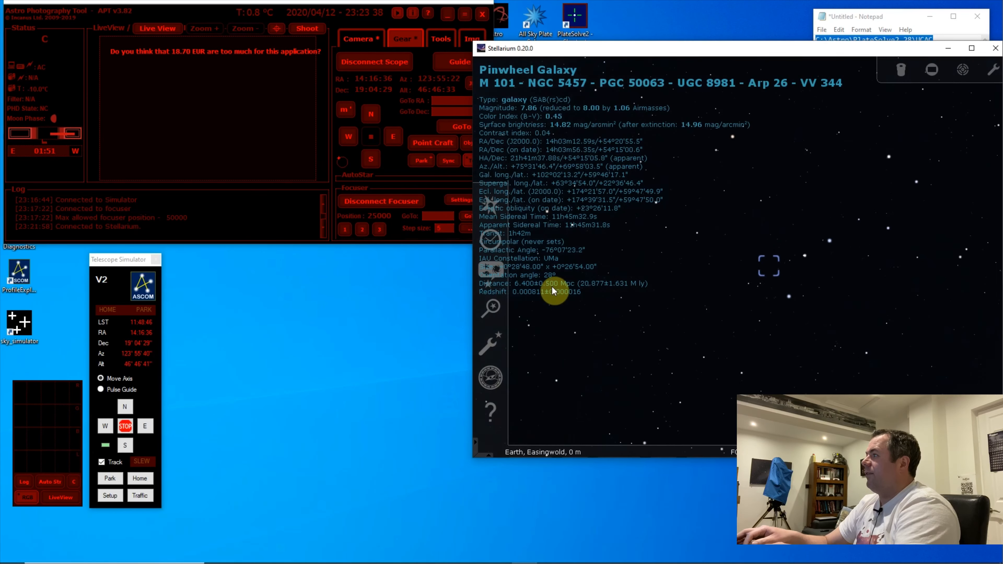
- Inspect the Pinwheel Galaxy and its surrounding stars, and slew the simulated telescope to the galaxy
{"action": "scroll", "coordinate": [750, 252], "scroll_direction": "up", "scroll_amount": 3}
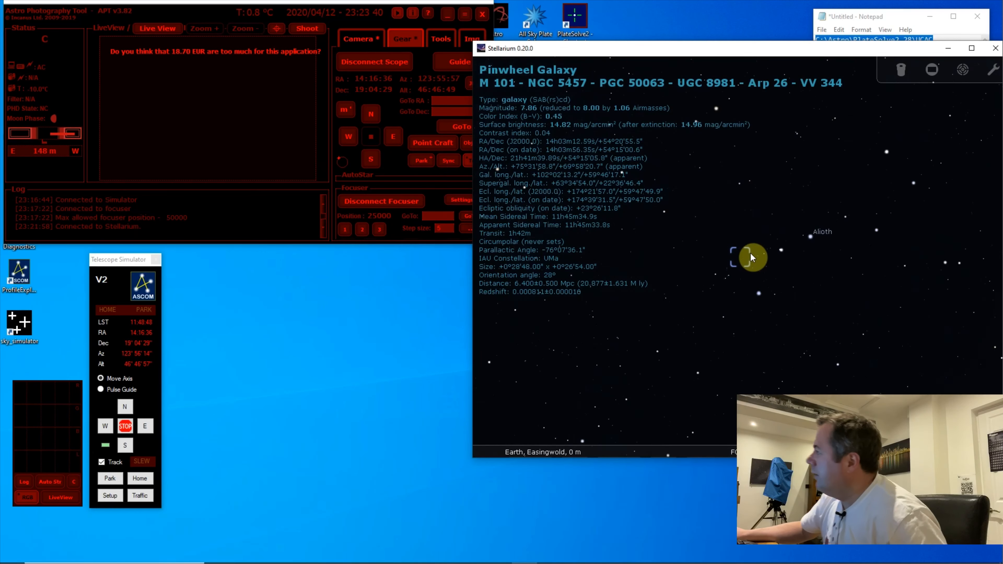
{"action": "scroll", "coordinate": [751, 252], "scroll_direction": "up", "scroll_amount": 5}
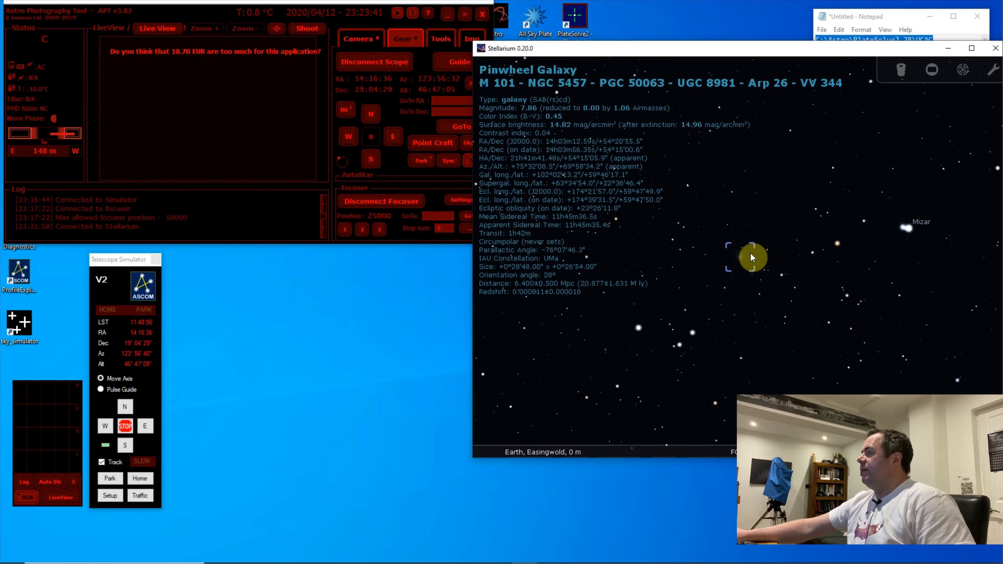
{"action": "scroll", "coordinate": [751, 253], "scroll_direction": "down", "scroll_amount": 5}
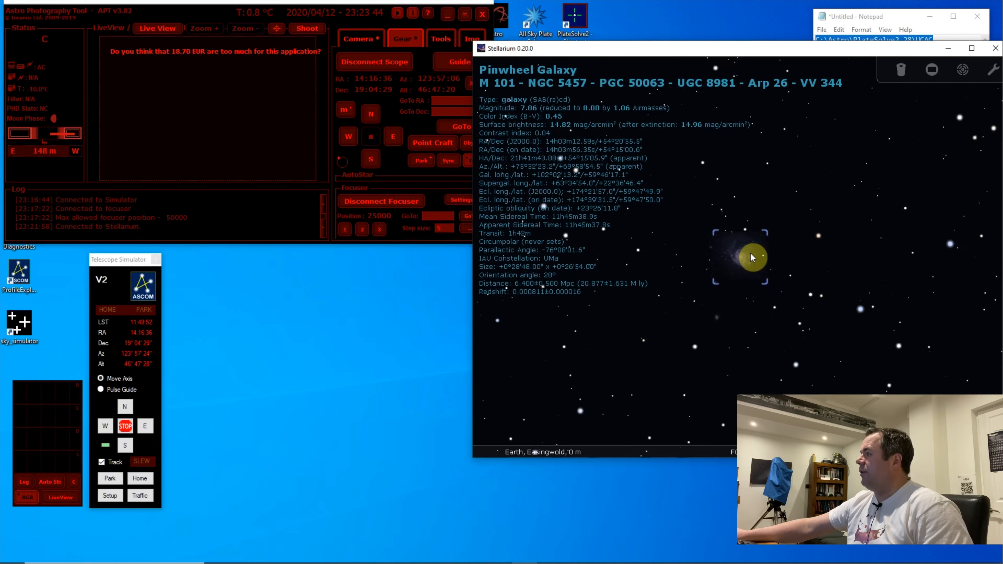
{"action": "scroll", "coordinate": [751, 254], "scroll_direction": "down", "scroll_amount": 5}
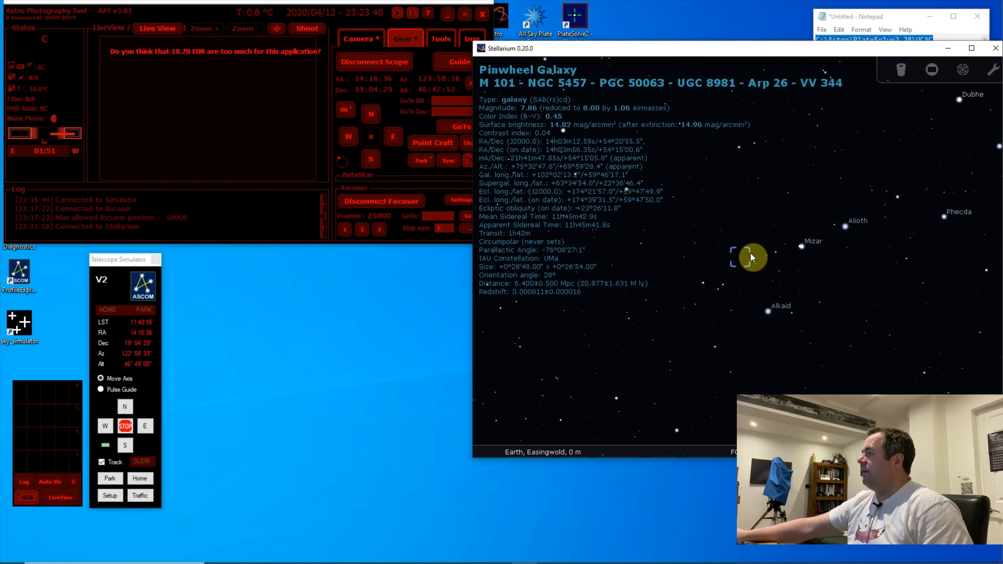
{"action": "key", "text": "ctrl+1"}
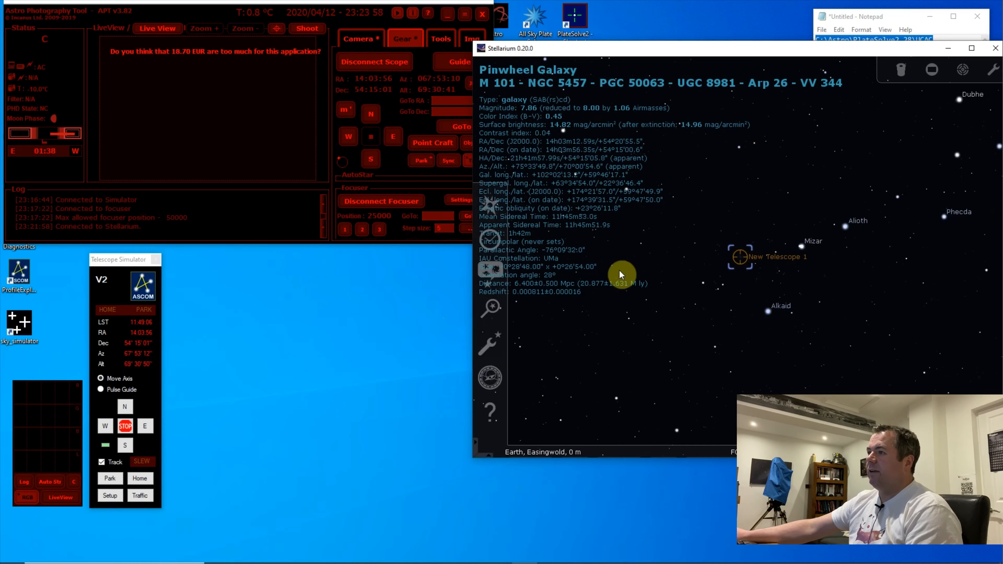
- Minimise Stellarium, maximise Astro Photography Tool and shoot an image of the Pinwheel Galaxy with the simulated camera
{"action": "left_click", "coordinate": [948, 50]}
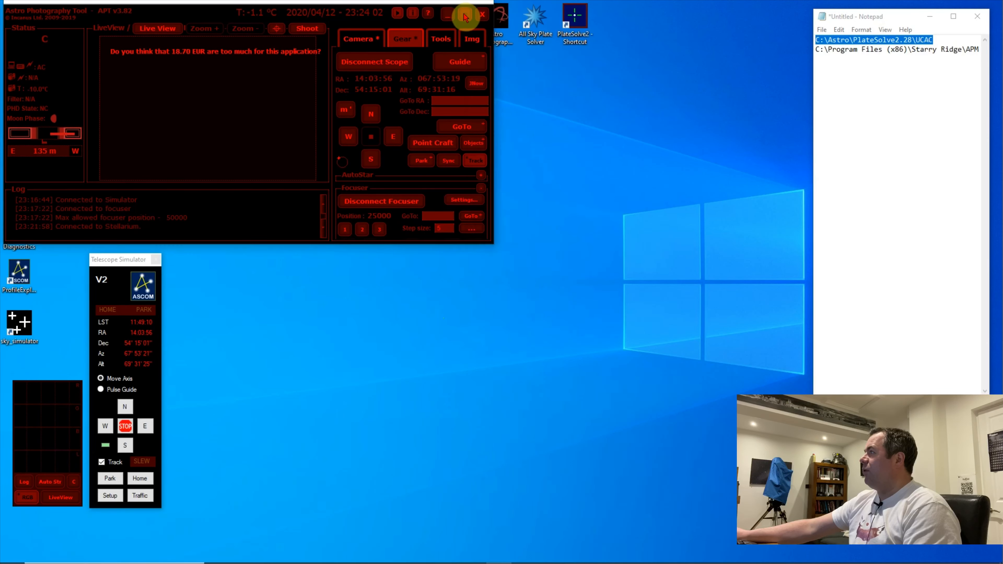
{"action": "double_click", "coordinate": [466, 17]}
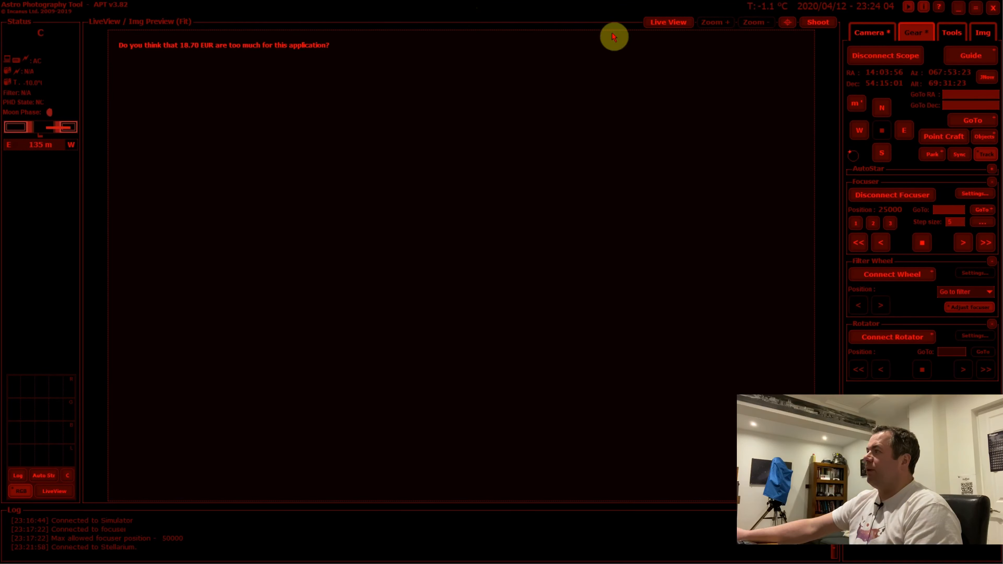
{"action": "left_click", "coordinate": [865, 32]}
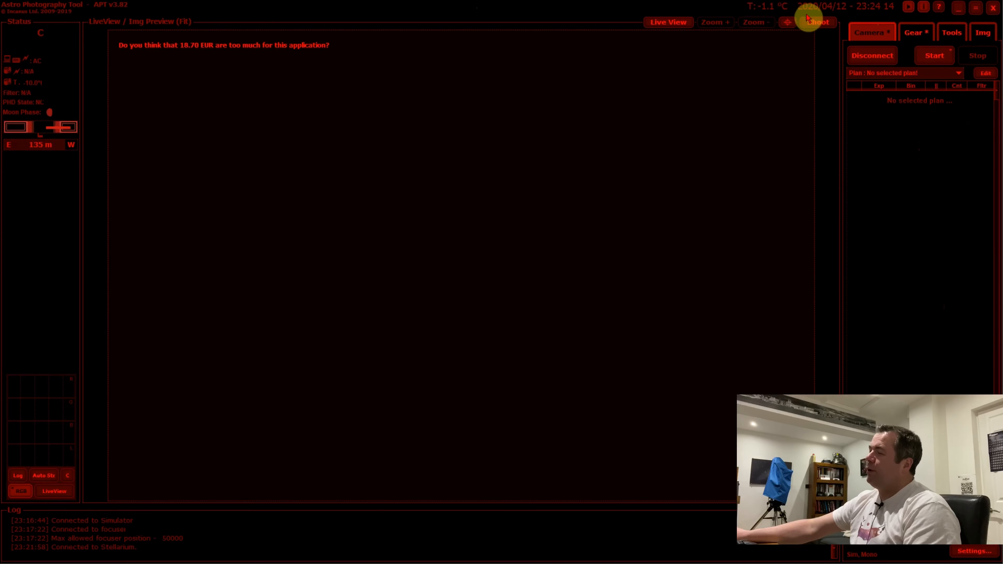
{"action": "left_click", "coordinate": [820, 28]}
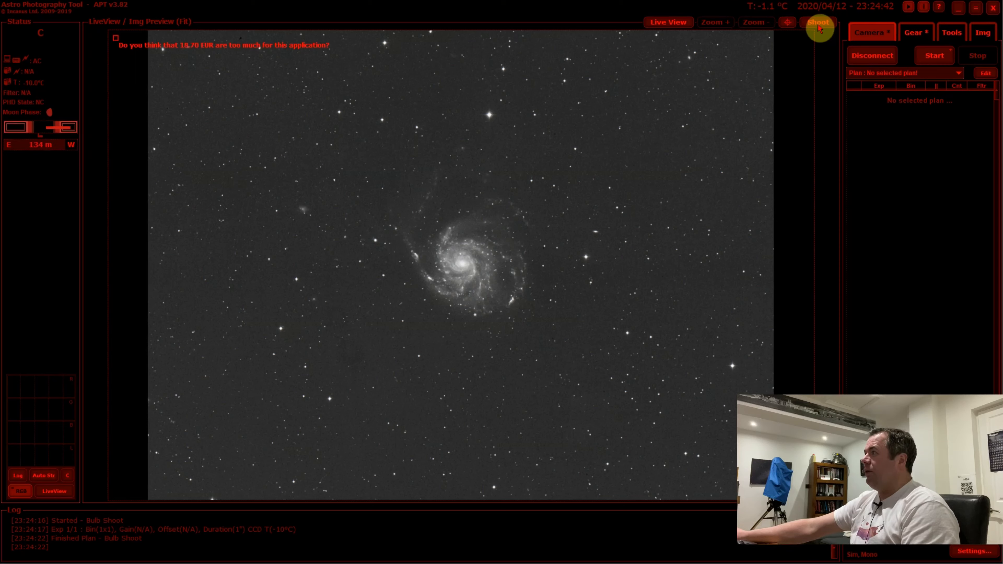
- Restore the smaller window, return to Stellarium, select the star 57 Cyg in the nebula near Deneb and slew the telescope to it
{"action": "left_click", "coordinate": [978, 12]}
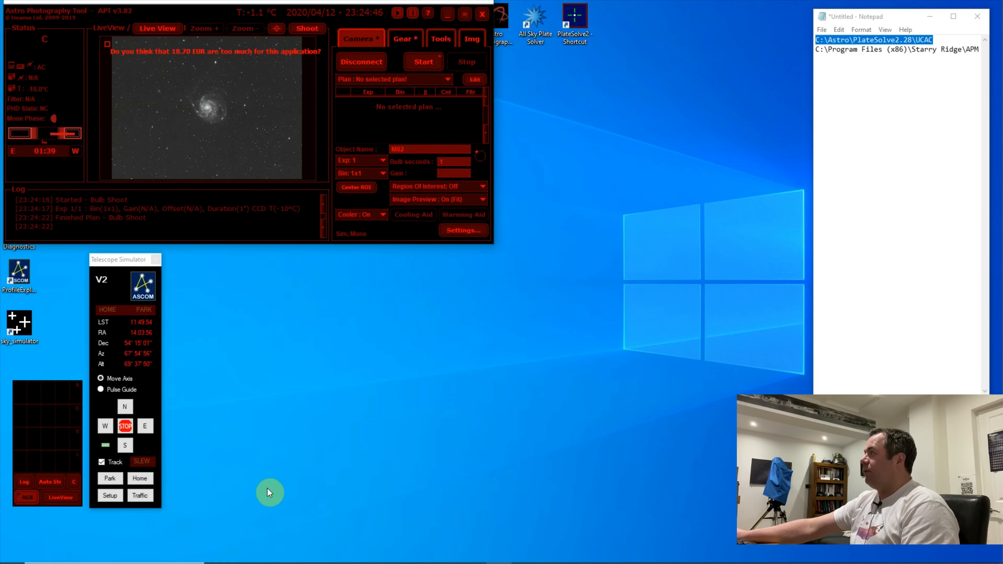
{"action": "left_click", "coordinate": [523, 554]}
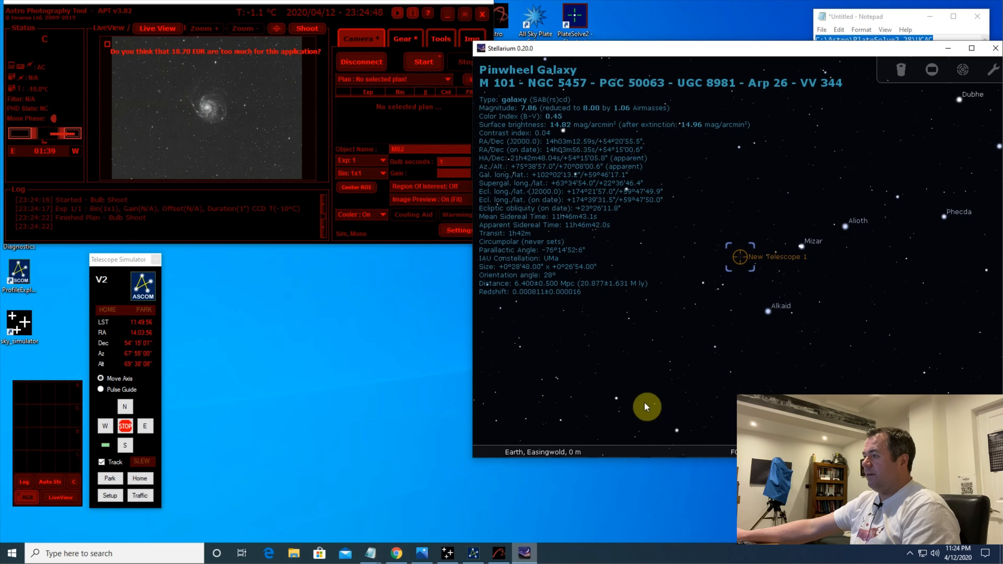
{"action": "left_click_drag", "start_coordinate": [762, 331], "coordinate": [992, 274]}
{"action": "mouse_move", "coordinate": [719, 305]}
{"action": "left_mouse_down"}
{"action": "mouse_move", "coordinate": [787, 289]}
{"action": "mouse_move", "coordinate": [968, 197]}
{"action": "left_mouse_up"}
{"action": "left_click_drag", "start_coordinate": [826, 257], "coordinate": [981, 201]}
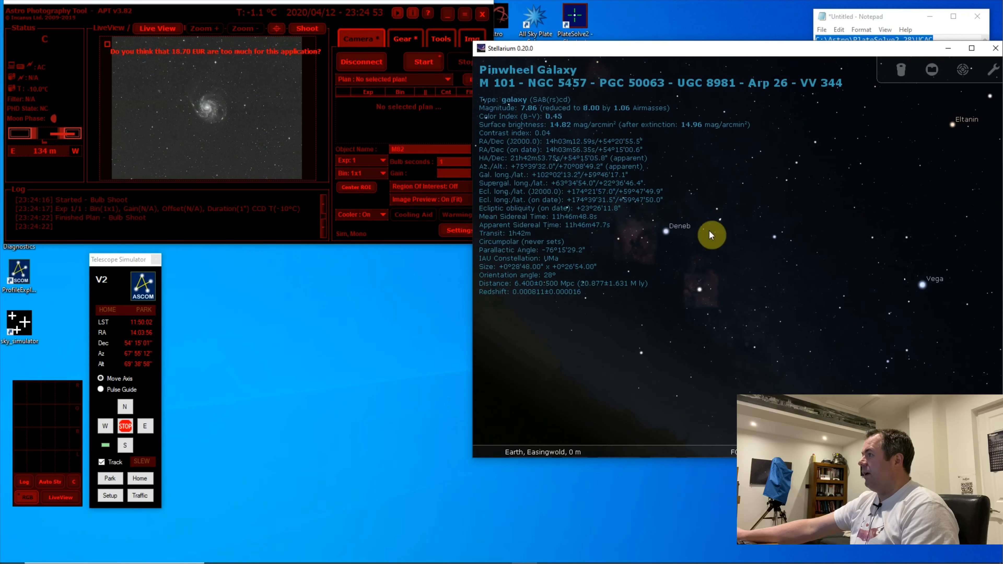
{"action": "left_click_drag", "start_coordinate": [712, 233], "coordinate": [786, 240]}
{"action": "left_click_drag", "start_coordinate": [711, 255], "coordinate": [788, 236]}
{"action": "left_click", "coordinate": [767, 217]}
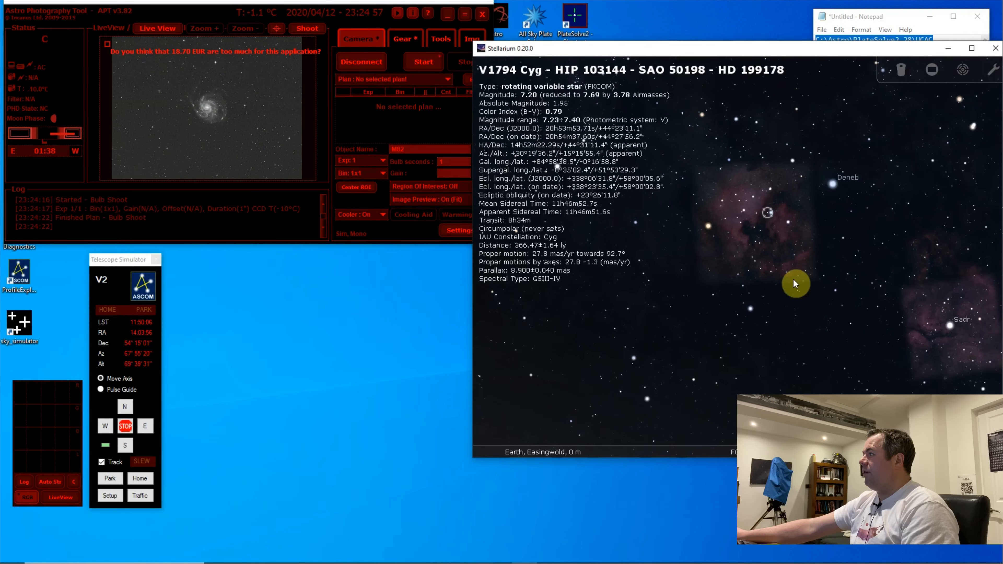
{"action": "left_click", "coordinate": [771, 213]}
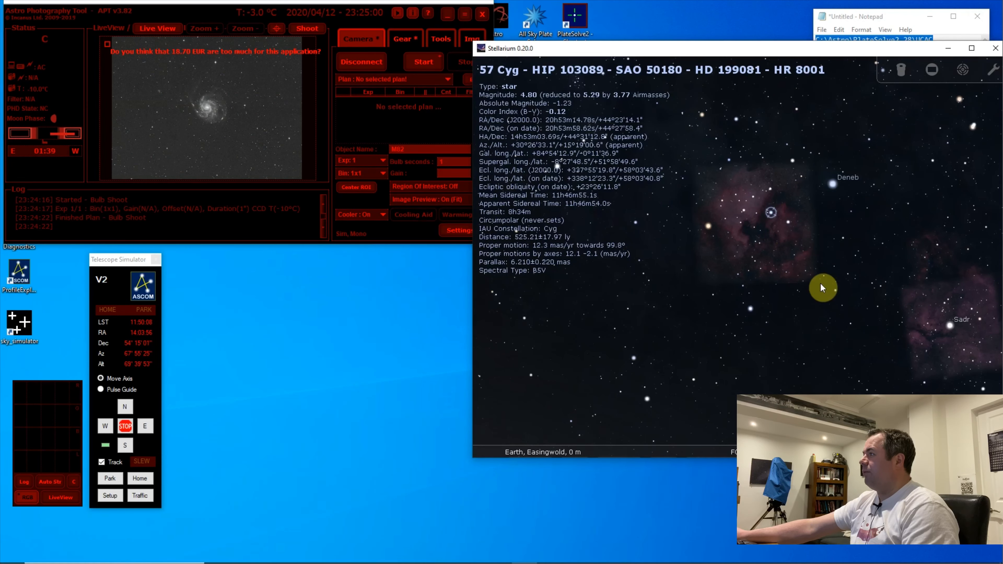
{"action": "key", "text": "ctrl+1"}
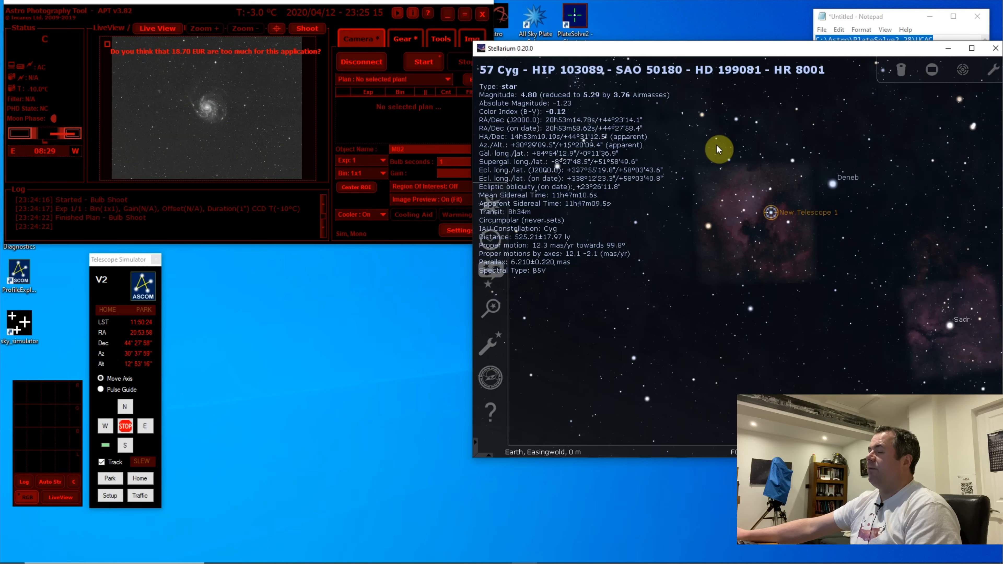
- Switch back to a maximised Astro Photography Tool and shoot an image of the nebula field around 57 Cyg
{"action": "left_click", "coordinate": [950, 51]}
{"action": "left_click", "coordinate": [465, 14]}
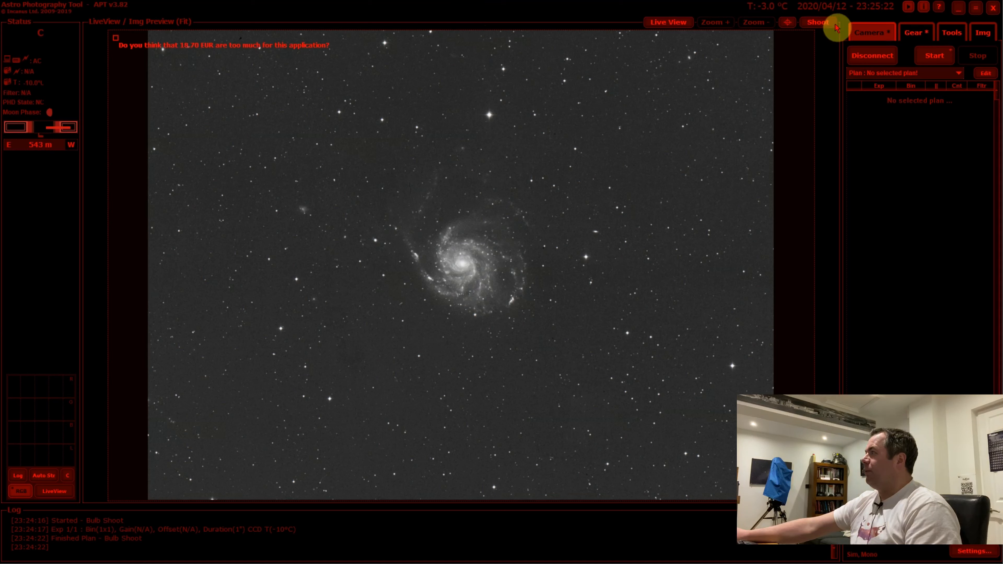
{"action": "left_click", "coordinate": [824, 28]}
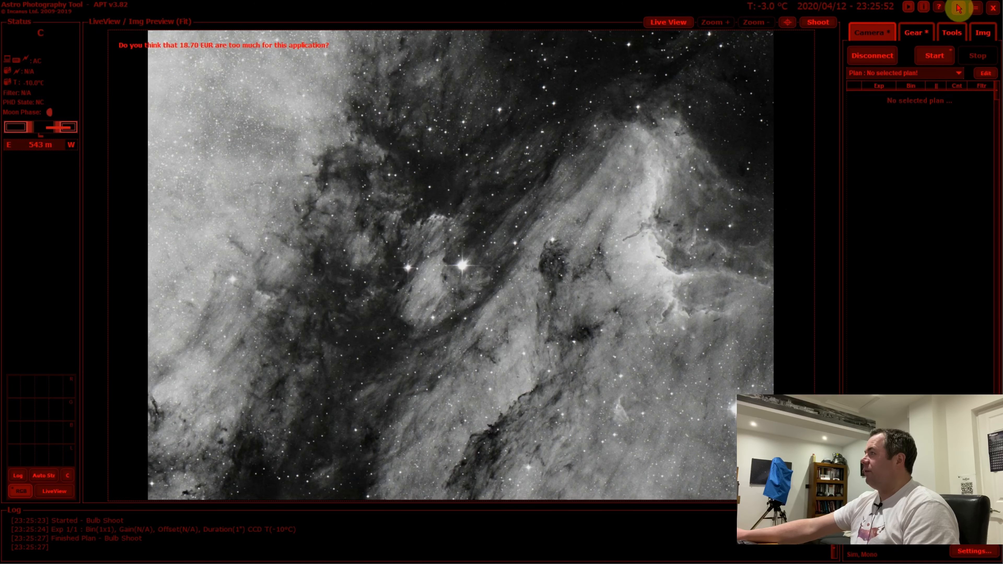
- Minimise Astro Photography Tool, return to Stellarium and look around the sky for another target
{"action": "left_click", "coordinate": [961, 12]}
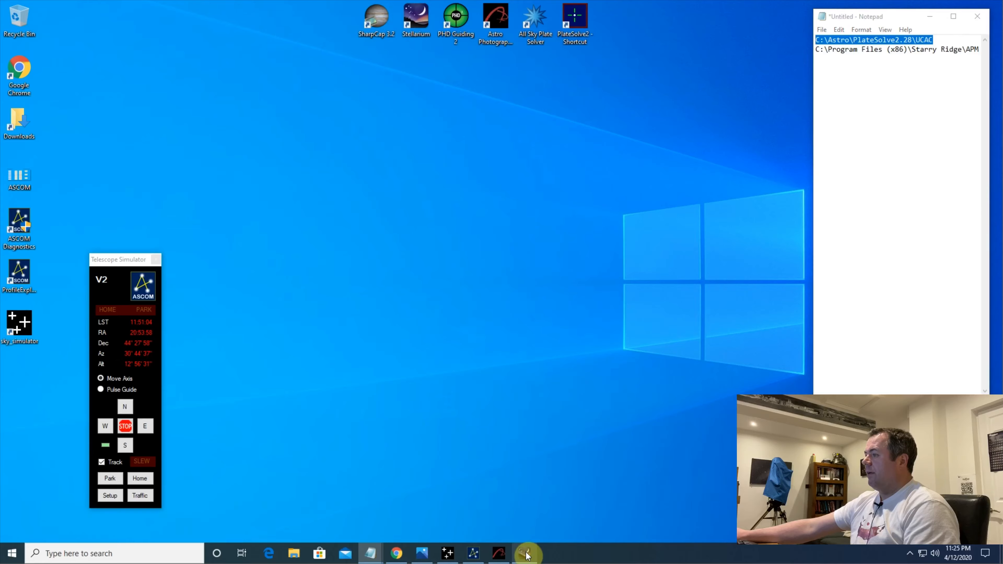
{"action": "left_click", "coordinate": [525, 553]}
{"action": "left_click_drag", "start_coordinate": [888, 254], "coordinate": [996, 254]}
{"action": "left_click_drag", "start_coordinate": [762, 246], "coordinate": [1001, 342]}
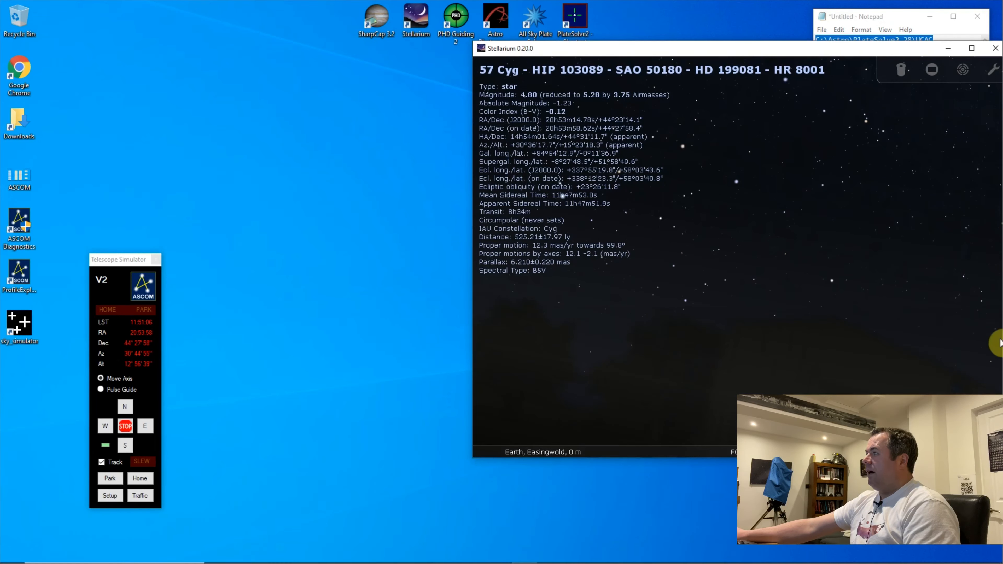
{"action": "left_click_drag", "start_coordinate": [758, 239], "coordinate": [894, 346]}
{"action": "left_click_drag", "start_coordinate": [784, 214], "coordinate": [843, 332]}
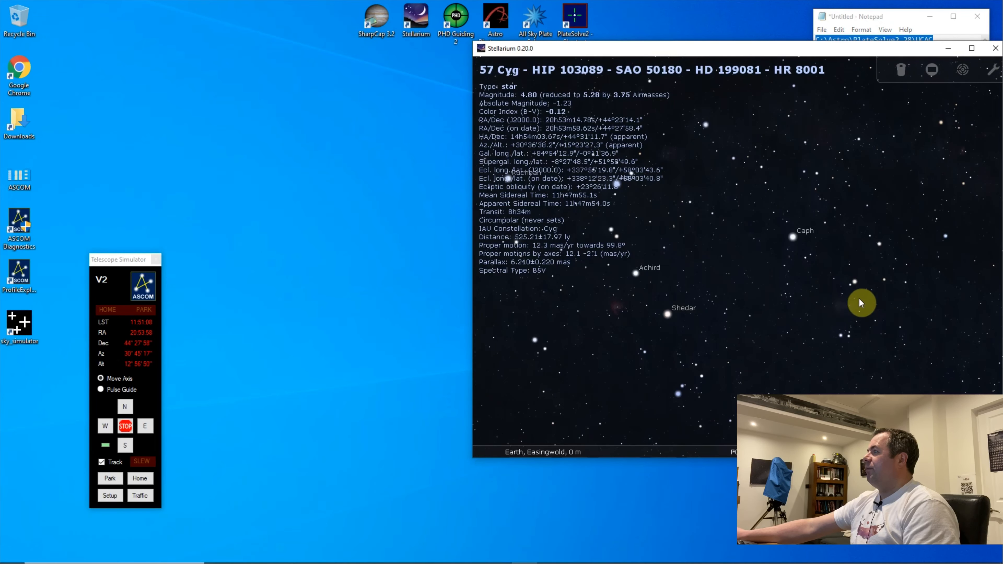
{"action": "mouse_move", "coordinate": [776, 233]}
{"action": "left_mouse_down"}
{"action": "mouse_move", "coordinate": [836, 304]}
{"action": "mouse_move", "coordinate": [773, 232]}
{"action": "left_mouse_up"}
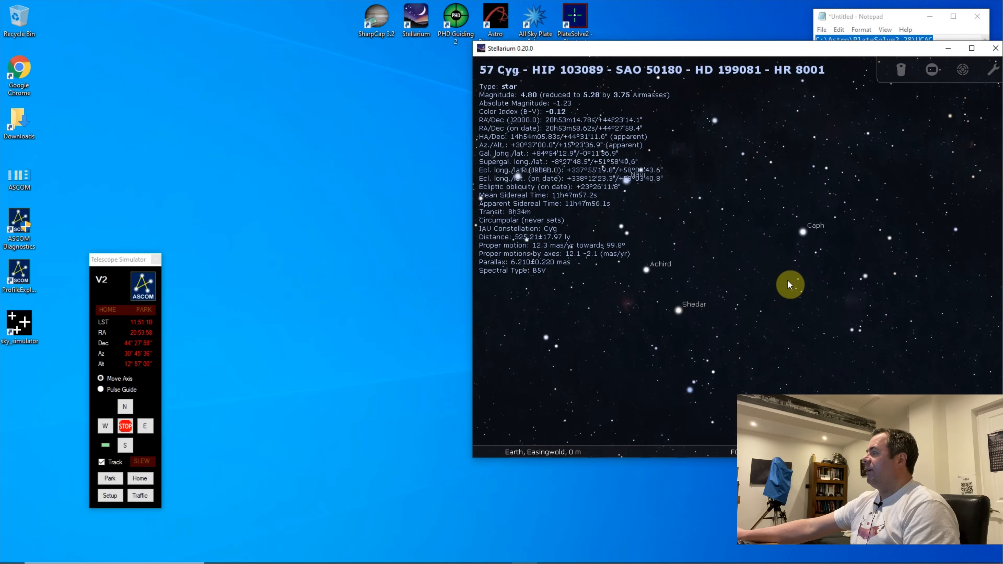
{"action": "mouse_move", "coordinate": [785, 286]}
{"action": "left_mouse_down"}
{"action": "mouse_move", "coordinate": [885, 258]}
{"action": "mouse_move", "coordinate": [907, 332]}
{"action": "mouse_move", "coordinate": [963, 332]}
{"action": "mouse_move", "coordinate": [829, 321]}
{"action": "mouse_move", "coordinate": [618, 189]}
{"action": "mouse_move", "coordinate": [804, 307]}
{"action": "mouse_move", "coordinate": [808, 298]}
{"action": "mouse_move", "coordinate": [776, 295]}
{"action": "left_mouse_up"}
{"action": "mouse_move", "coordinate": [908, 346]}
{"action": "left_mouse_down"}
{"action": "mouse_move", "coordinate": [673, 319]}
{"action": "mouse_move", "coordinate": [632, 303]}
{"action": "left_mouse_up"}
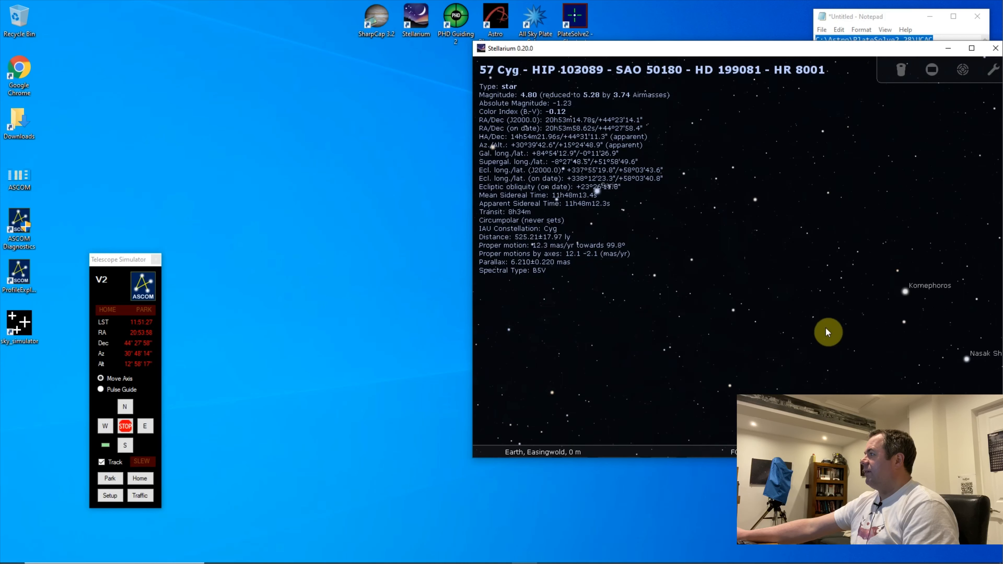
{"action": "left_click_drag", "start_coordinate": [825, 327], "coordinate": [619, 282]}
{"action": "left_click_drag", "start_coordinate": [867, 366], "coordinate": [715, 246]}
{"action": "mouse_move", "coordinate": [725, 339]}
{"action": "left_mouse_down"}
{"action": "mouse_move", "coordinate": [707, 327]}
{"action": "mouse_move", "coordinate": [720, 161]}
{"action": "left_mouse_up"}
{"action": "mouse_move", "coordinate": [797, 315]}
{"action": "left_mouse_down"}
{"action": "mouse_move", "coordinate": [760, 283]}
{"action": "mouse_move", "coordinate": [763, 262]}
{"action": "left_mouse_up"}
{"action": "left_click_drag", "start_coordinate": [780, 332], "coordinate": [766, 191]}
- Search for Vega in Stellarium and bring the wider sky around it into view
{"action": "mouse_move", "coordinate": [488, 381]}
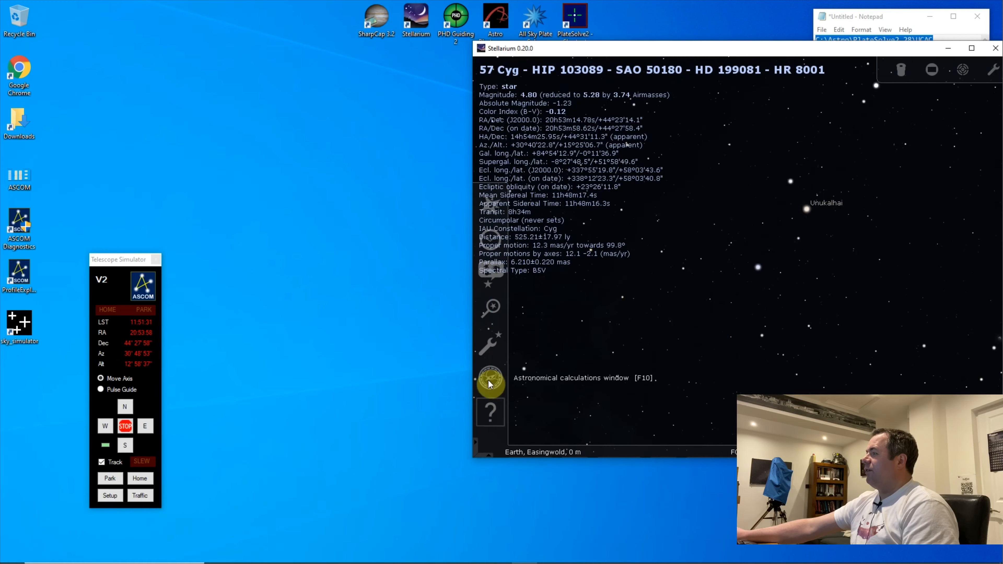
{"action": "left_click", "coordinate": [485, 315]}
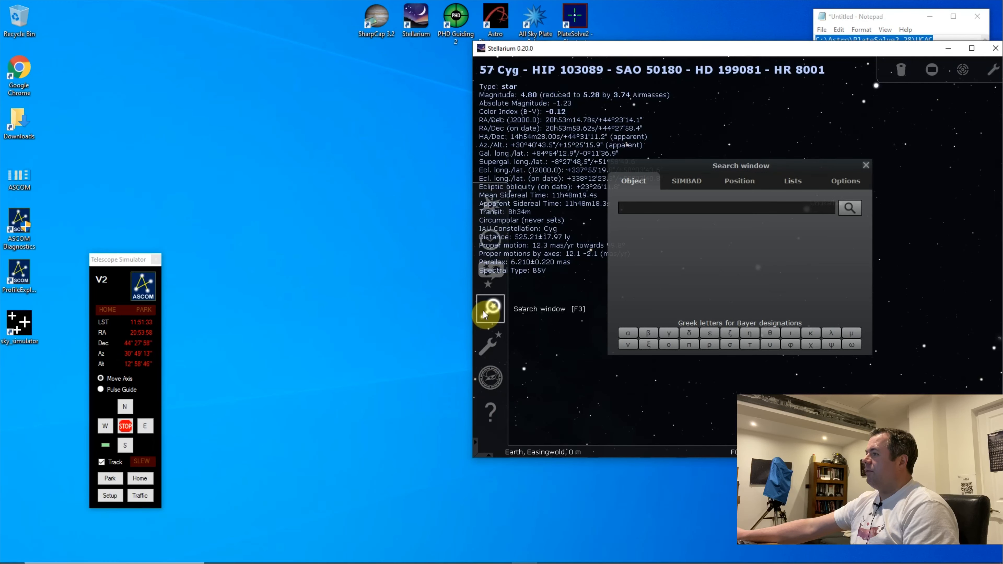
{"action": "type", "text": "vega"}
{"action": "key", "text": "Return"}
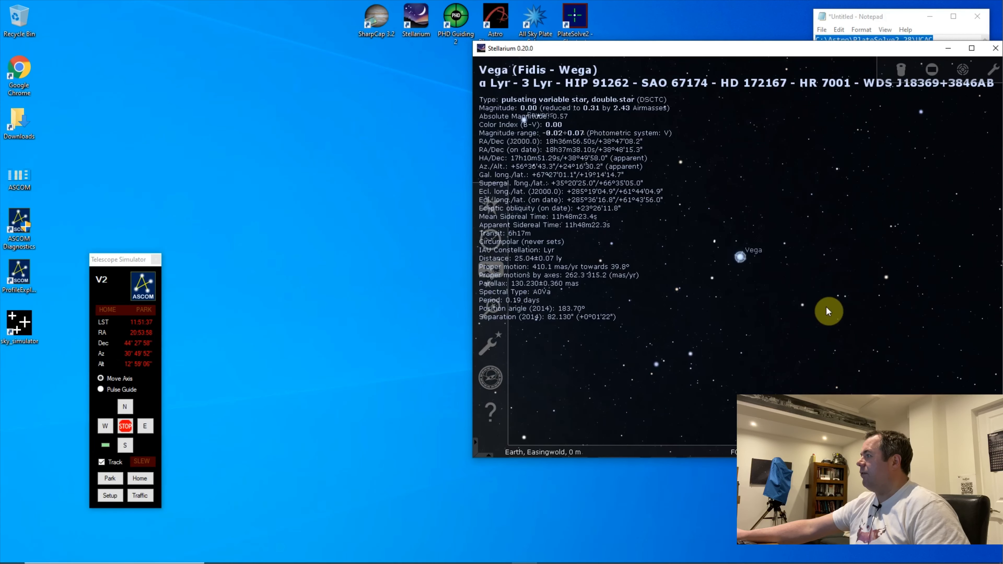
{"action": "scroll", "coordinate": [826, 307], "scroll_direction": "down", "scroll_amount": 2}
{"action": "left_click_drag", "start_coordinate": [722, 332], "coordinate": [852, 248]}
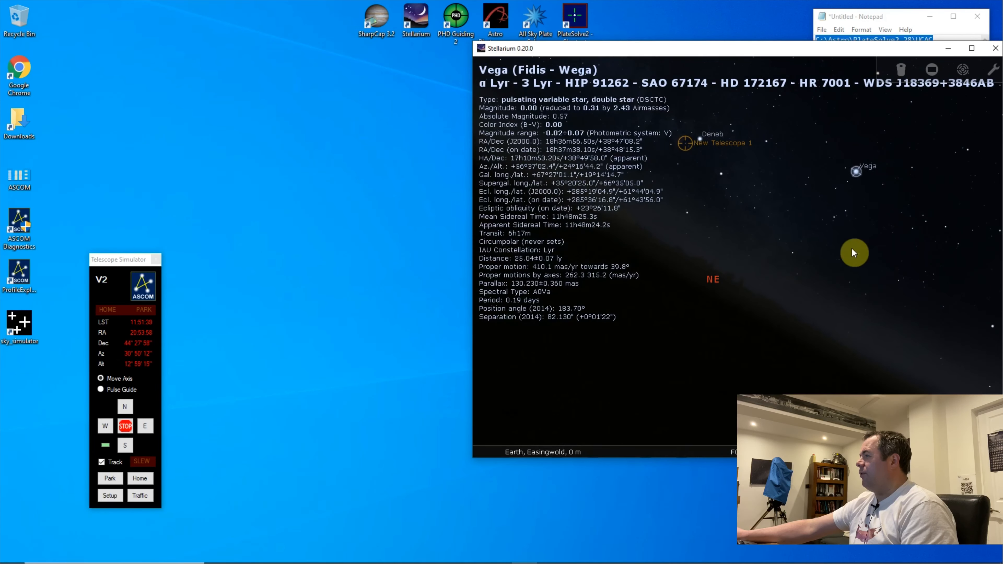
- Zoom in on the sky around Vega, select a faint star between Vega and the Double Double, and slew the telescope to it
{"action": "scroll", "coordinate": [861, 201], "scroll_direction": "up", "scroll_amount": 4}
{"action": "left_click_drag", "start_coordinate": [956, 189], "coordinate": [701, 324]}
{"action": "scroll", "coordinate": [762, 297], "scroll_direction": "up", "scroll_amount": 2}
{"action": "scroll", "coordinate": [763, 298], "scroll_direction": "up", "scroll_amount": 2}
{"action": "left_click_drag", "start_coordinate": [757, 294], "coordinate": [775, 368]}
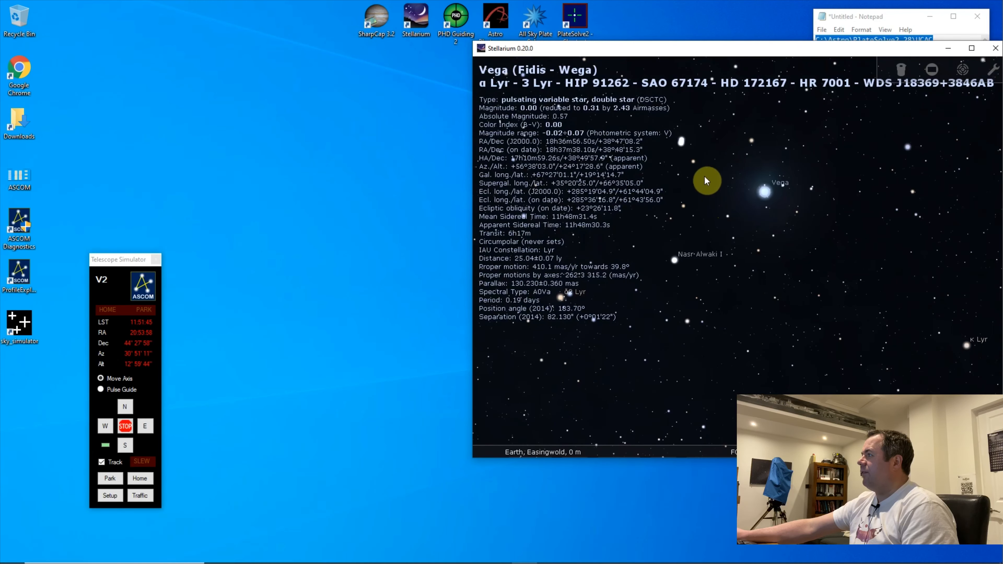
{"action": "left_click", "coordinate": [715, 159]}
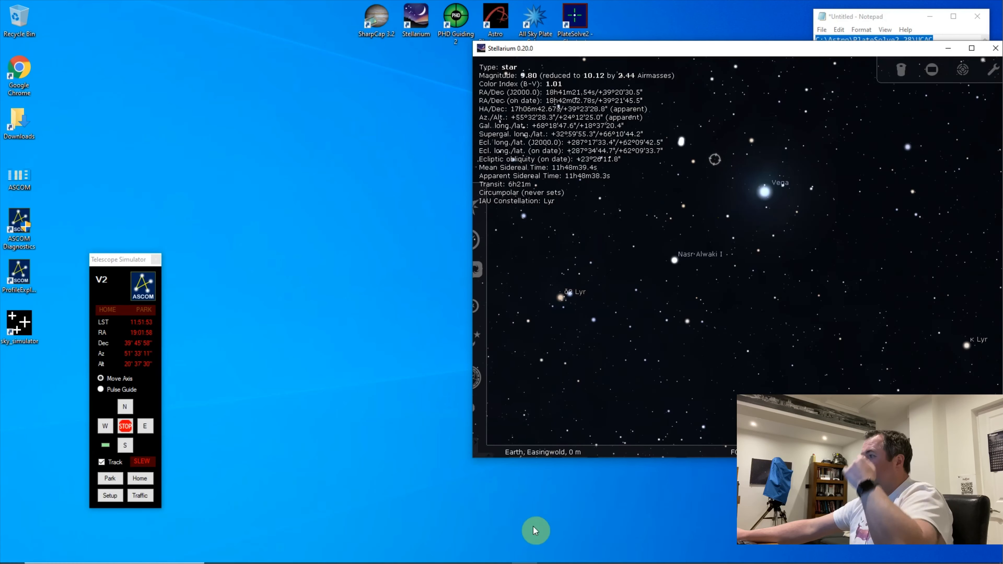
- Switch to Astro Photography Tool, check the scope's position and shoot an image of the star field near Vega
{"action": "left_click", "coordinate": [501, 555]}
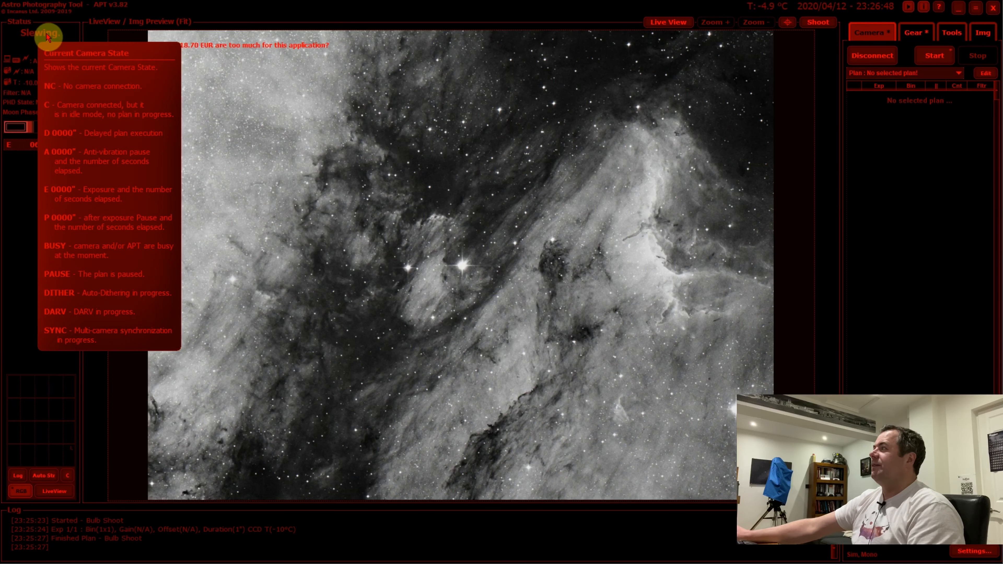
{"action": "left_click", "coordinate": [925, 39]}
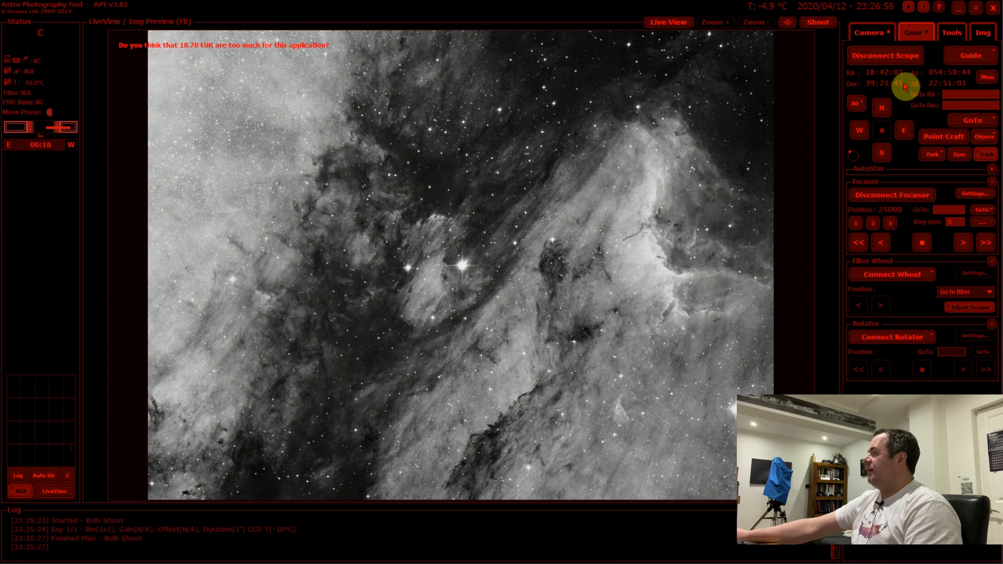
{"action": "left_click", "coordinate": [869, 32]}
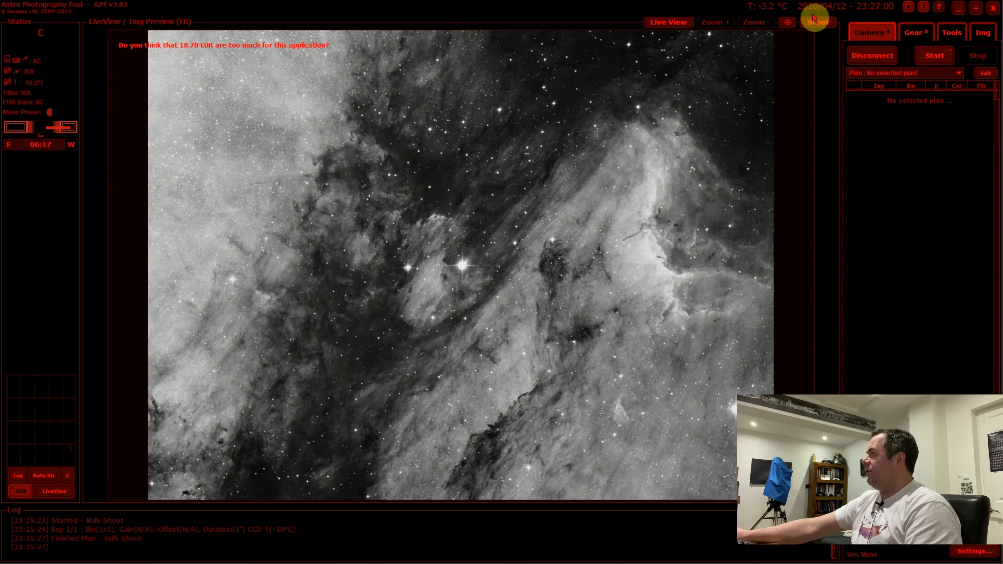
{"action": "left_click", "coordinate": [822, 27]}
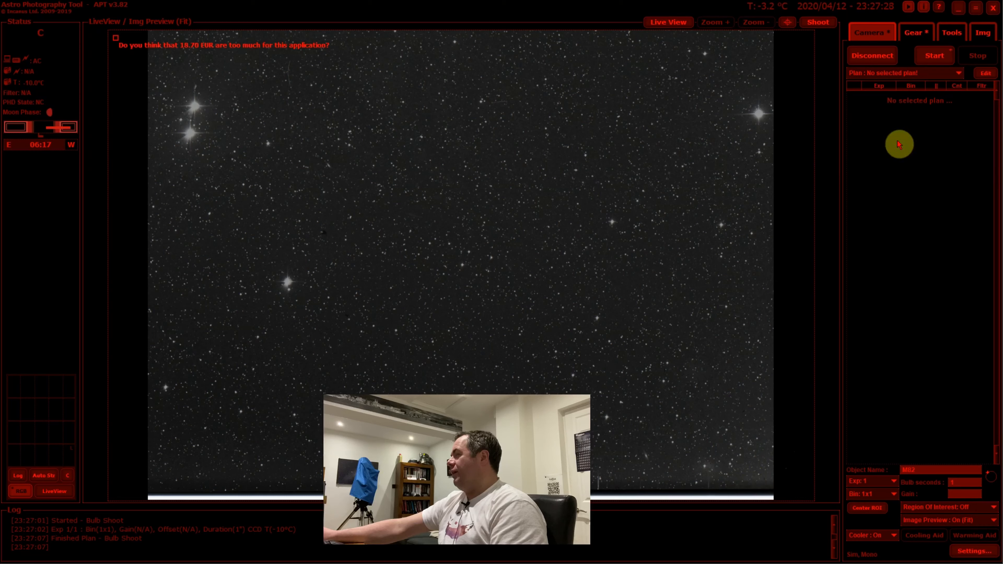
- Open Point Craft from the scope controls, move its window into full view and open its settings
{"action": "left_click", "coordinate": [950, 36]}
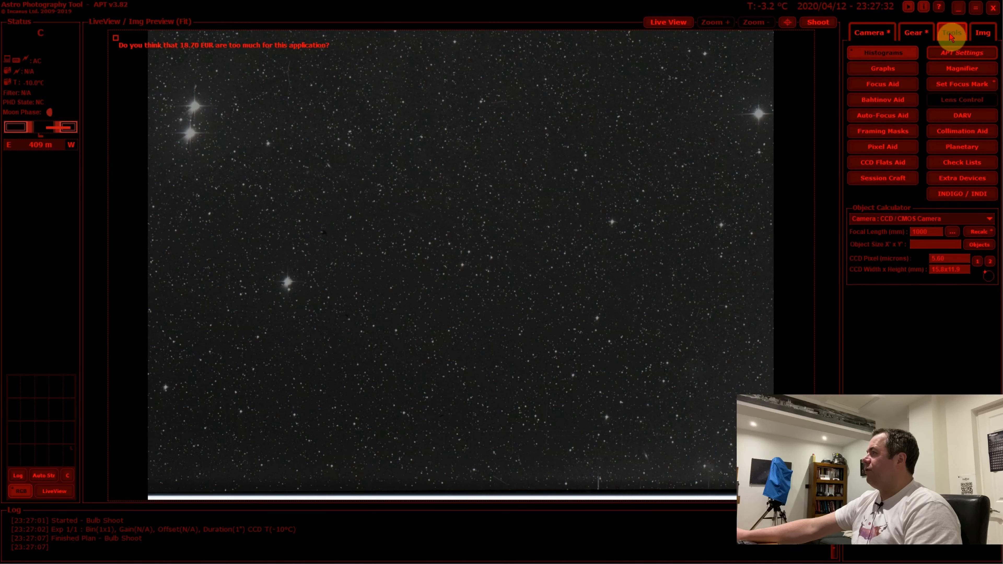
{"action": "left_click", "coordinate": [916, 33]}
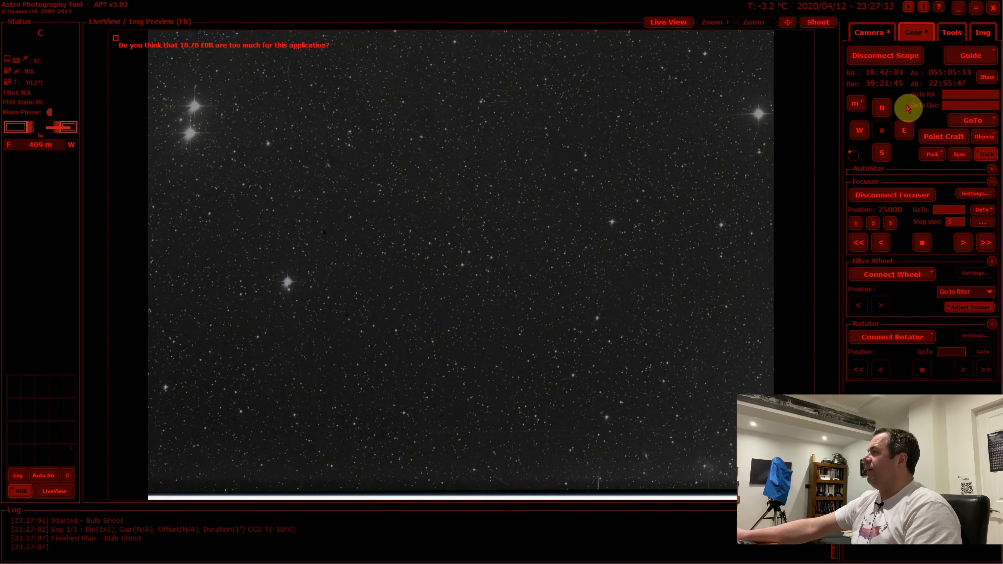
{"action": "left_click", "coordinate": [946, 135]}
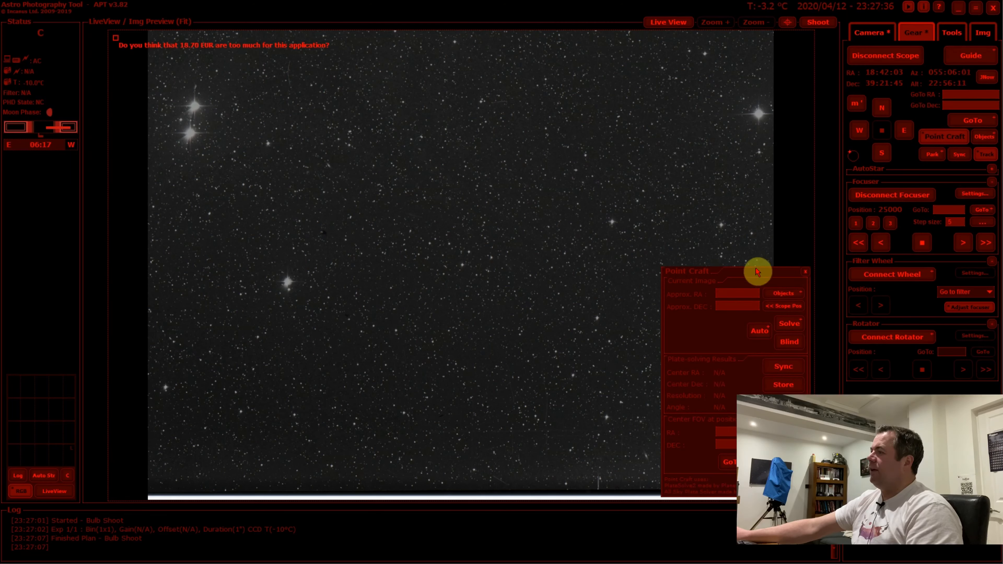
{"action": "left_click_drag", "start_coordinate": [757, 271], "coordinate": [682, 163]}
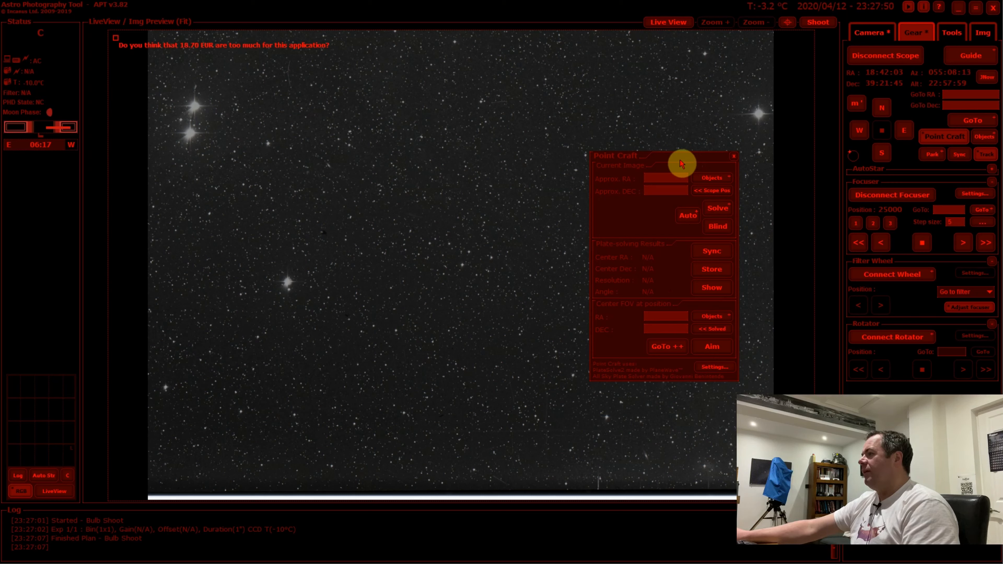
{"action": "left_click", "coordinate": [722, 370]}
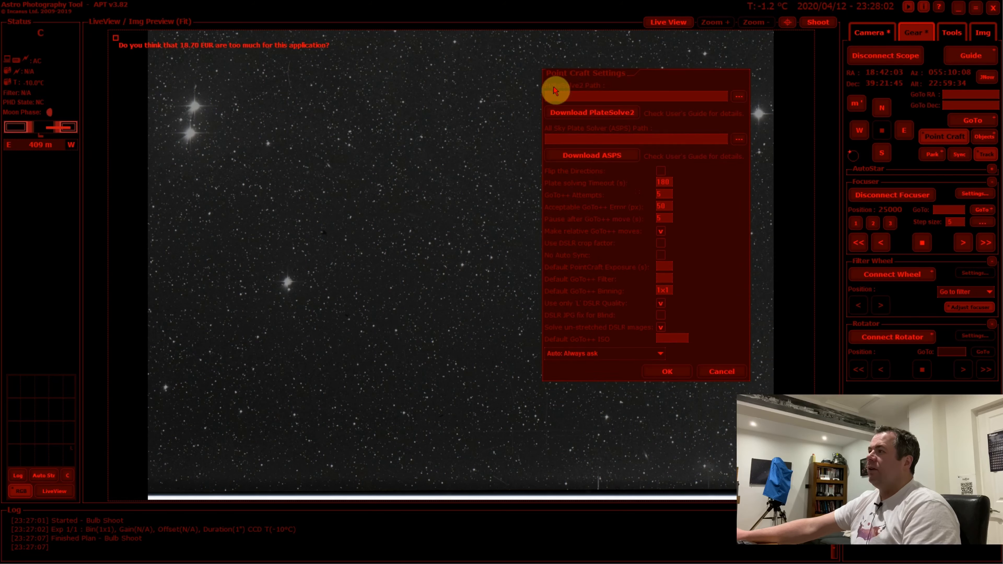
{"action": "mouse_move", "coordinate": [593, 87]}
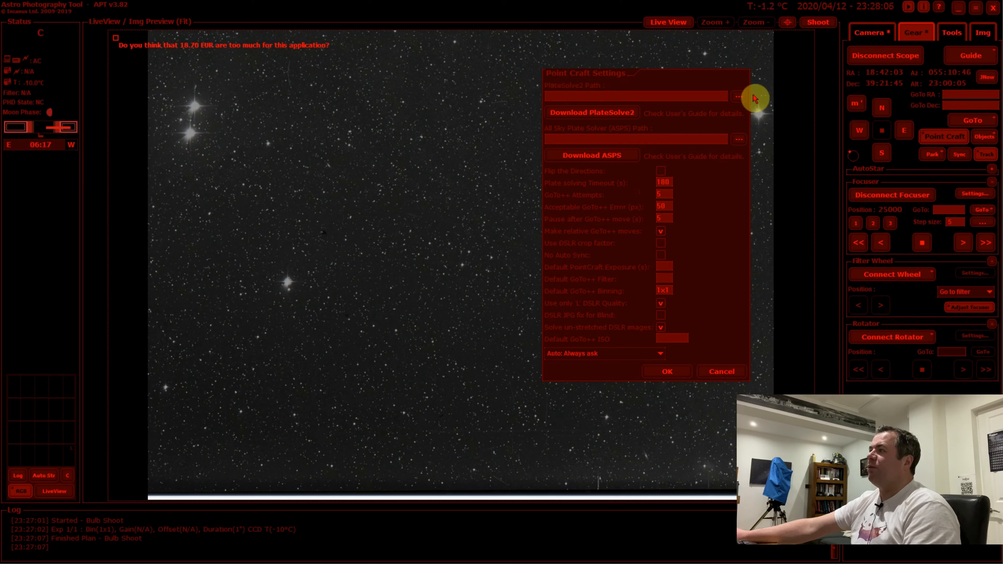
- Set Point Craft's PlateSolve2 path to the folder C:\Astro\PlateSolve2.28
{"action": "left_click", "coordinate": [740, 98]}
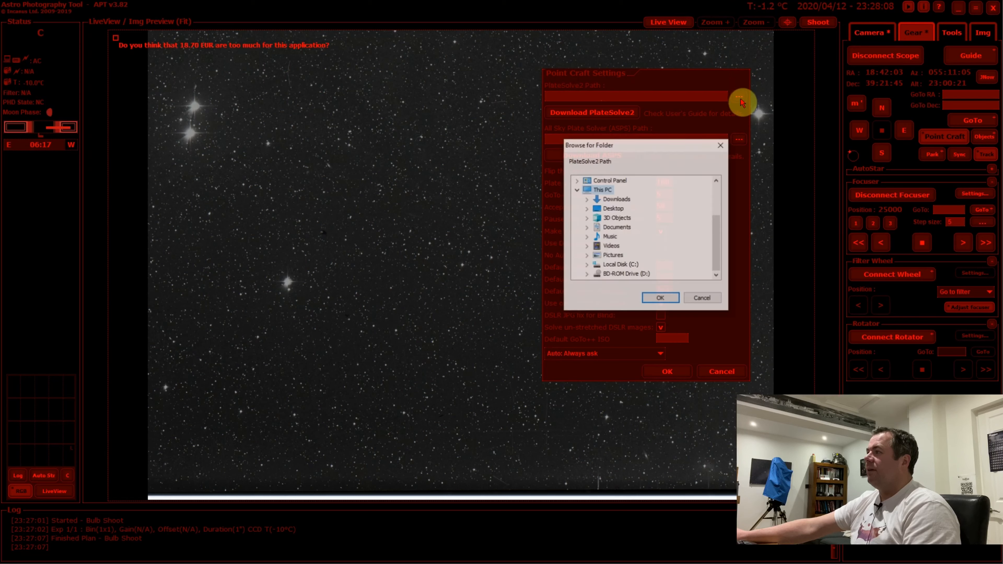
{"action": "left_click", "coordinate": [587, 265]}
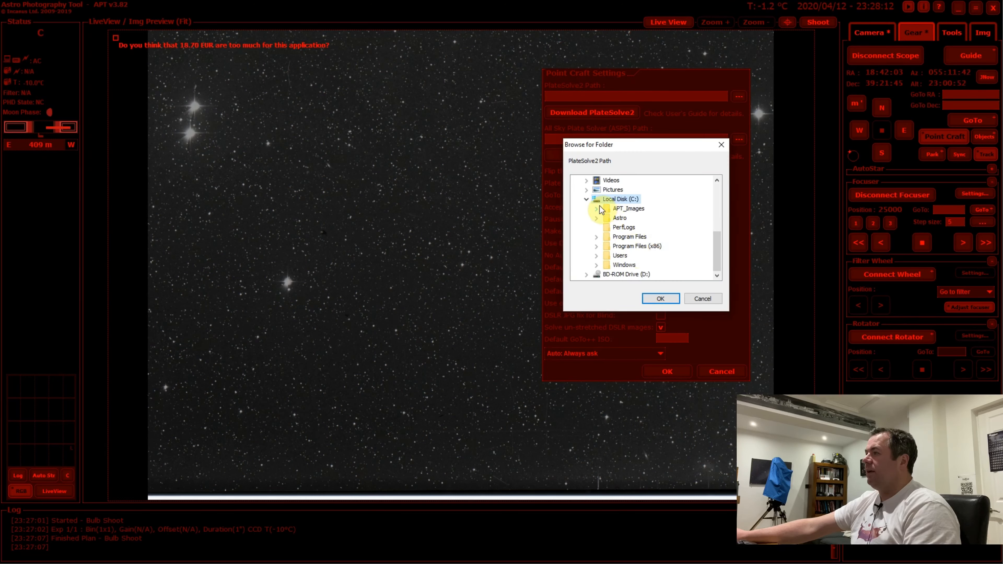
{"action": "left_click", "coordinate": [602, 219]}
{"action": "left_click", "coordinate": [599, 220]}
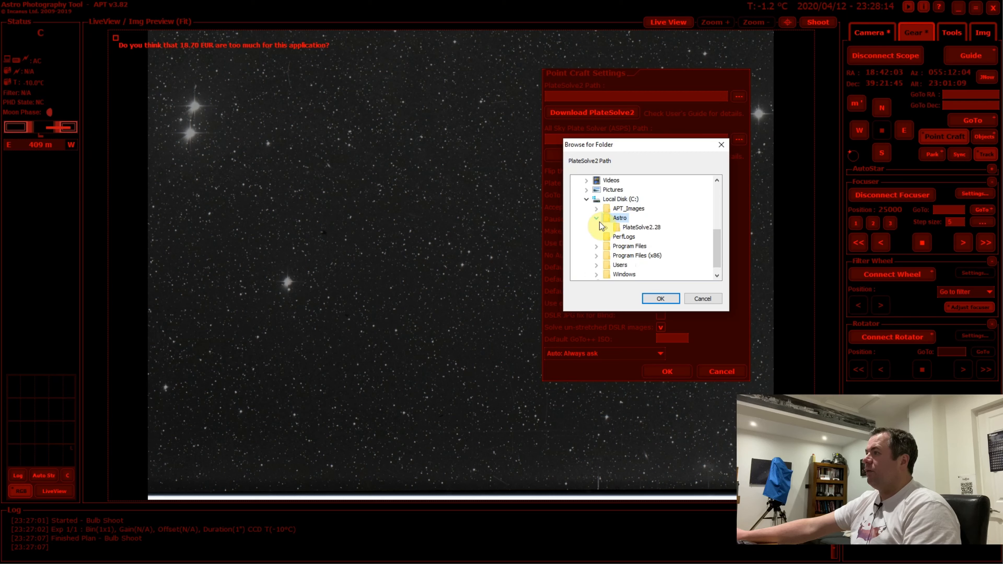
{"action": "left_click", "coordinate": [607, 229]}
{"action": "double_click", "coordinate": [642, 228]}
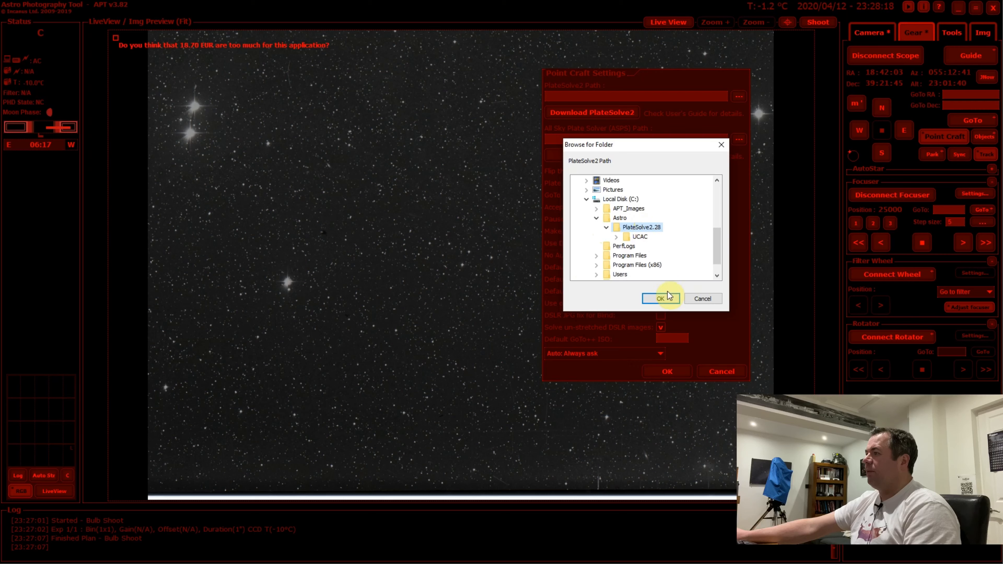
{"action": "left_click", "coordinate": [657, 298]}
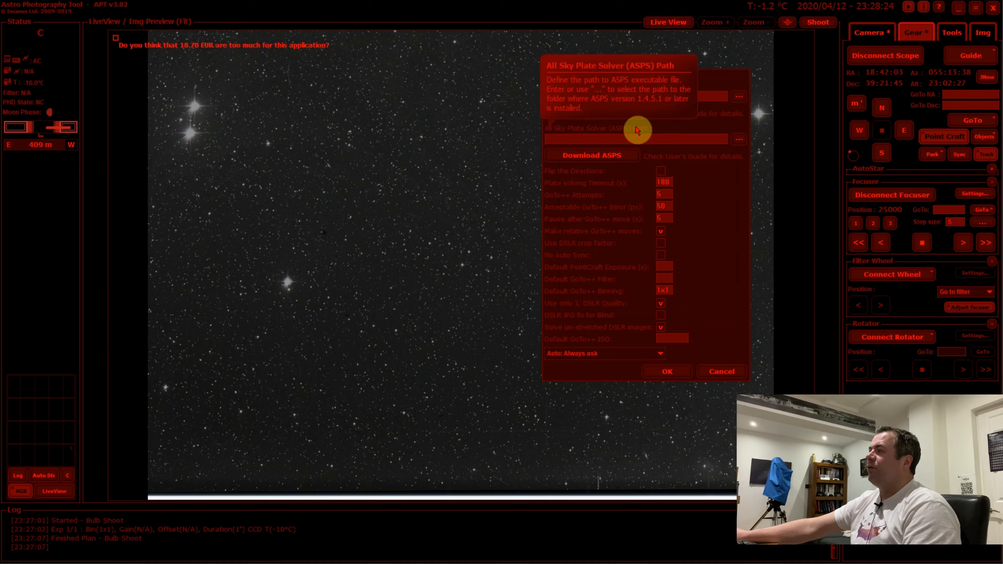
- Set the All Sky Plate Solver path to C:\Program Files (x86)\PlateSolver and save the Point Craft settings
{"action": "left_click", "coordinate": [739, 139]}
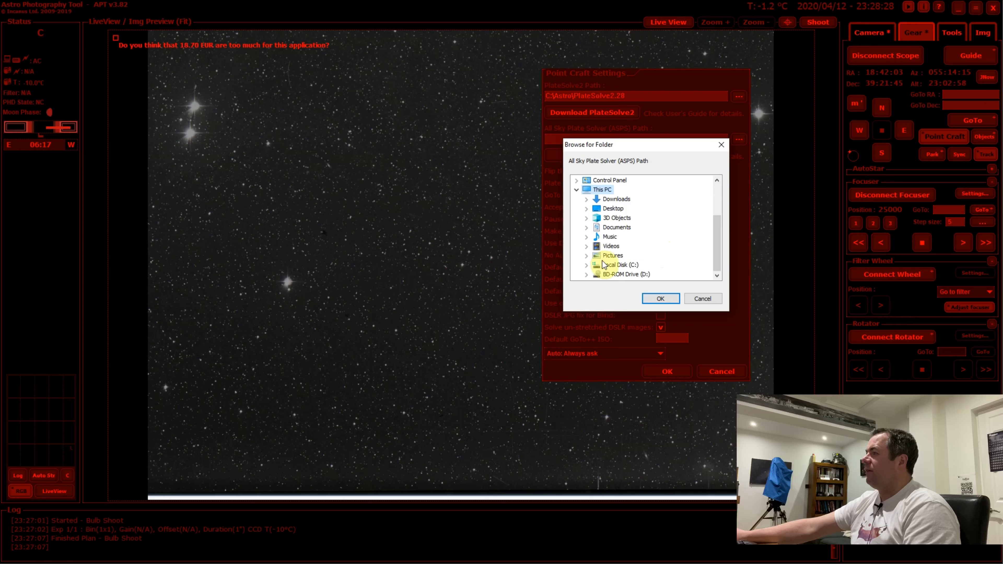
{"action": "left_click", "coordinate": [587, 265]}
{"action": "scroll", "coordinate": [680, 232], "scroll_direction": "down", "scroll_amount": 1}
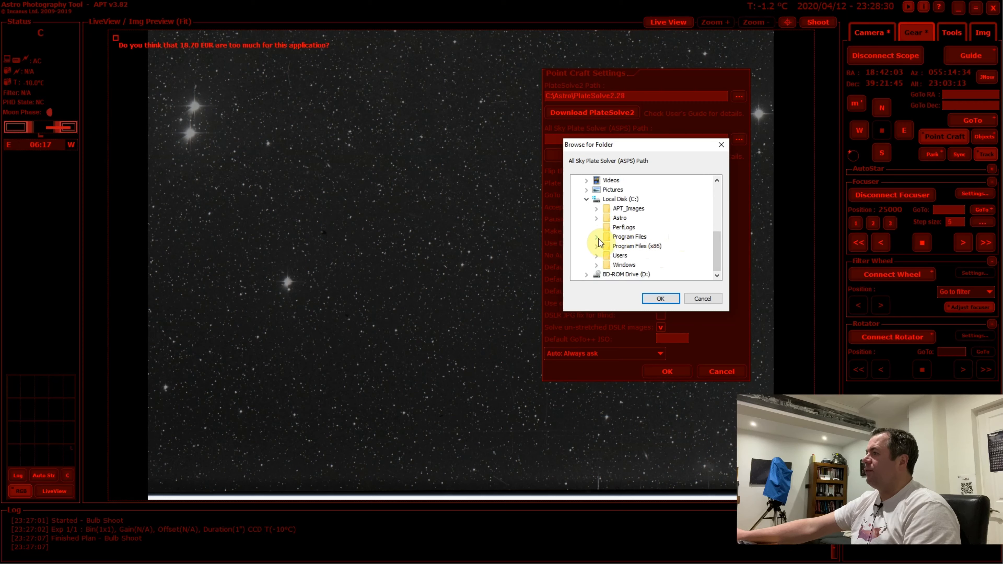
{"action": "left_click", "coordinate": [598, 248]}
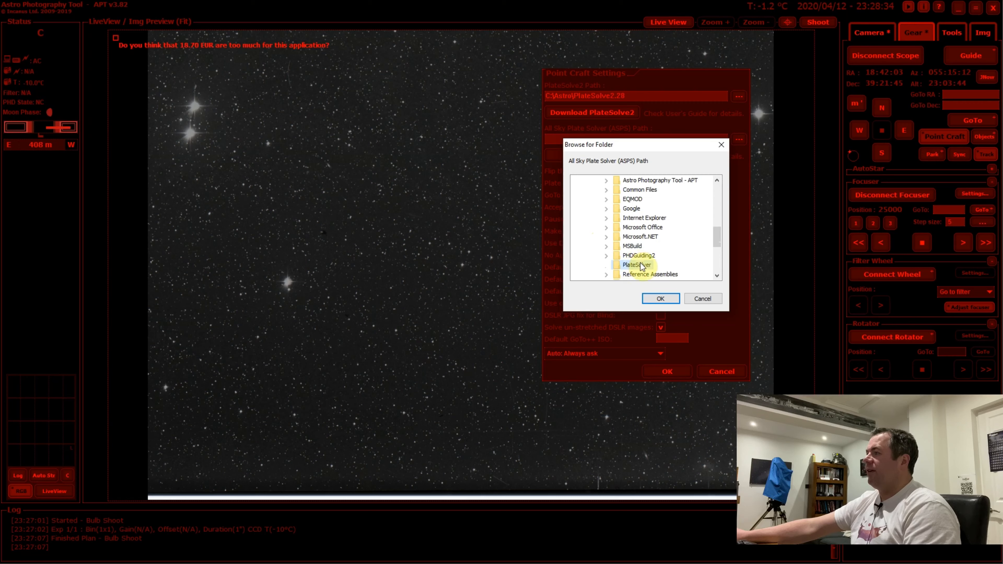
{"action": "left_click", "coordinate": [669, 298]}
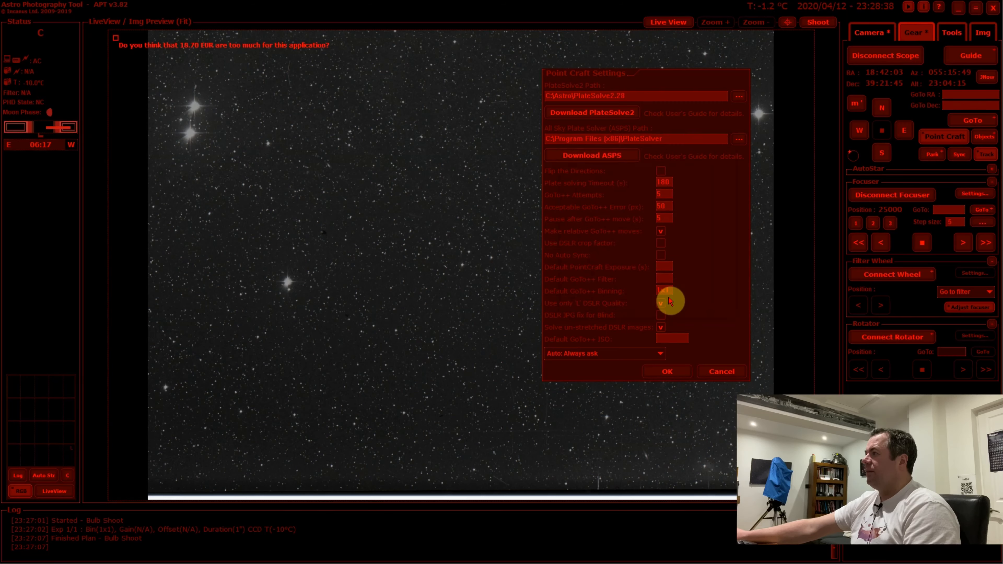
{"action": "left_click", "coordinate": [672, 374]}
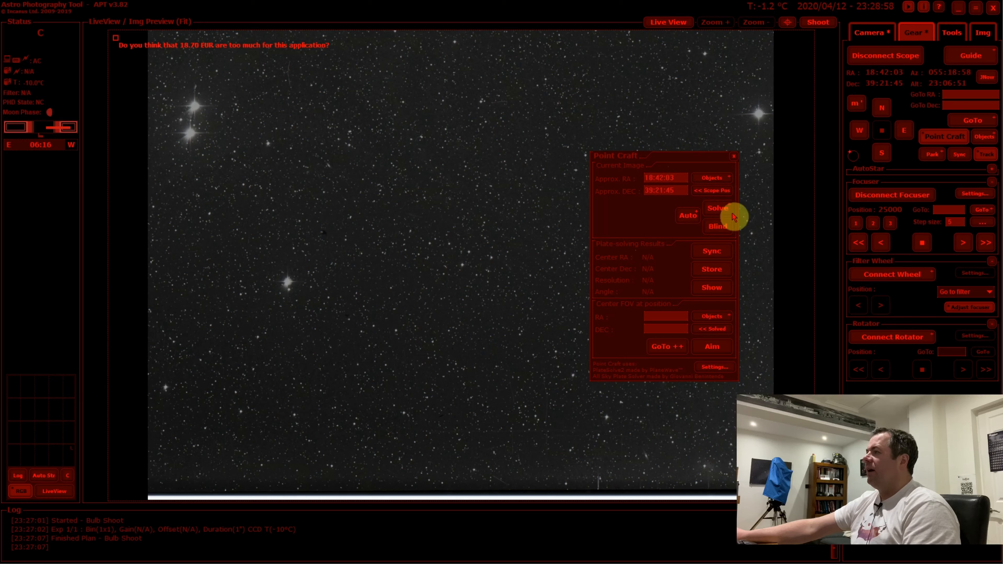
- Plate-solve the current image using the scope's position as the approximate RA and DEC
{"action": "left_click", "coordinate": [720, 211]}
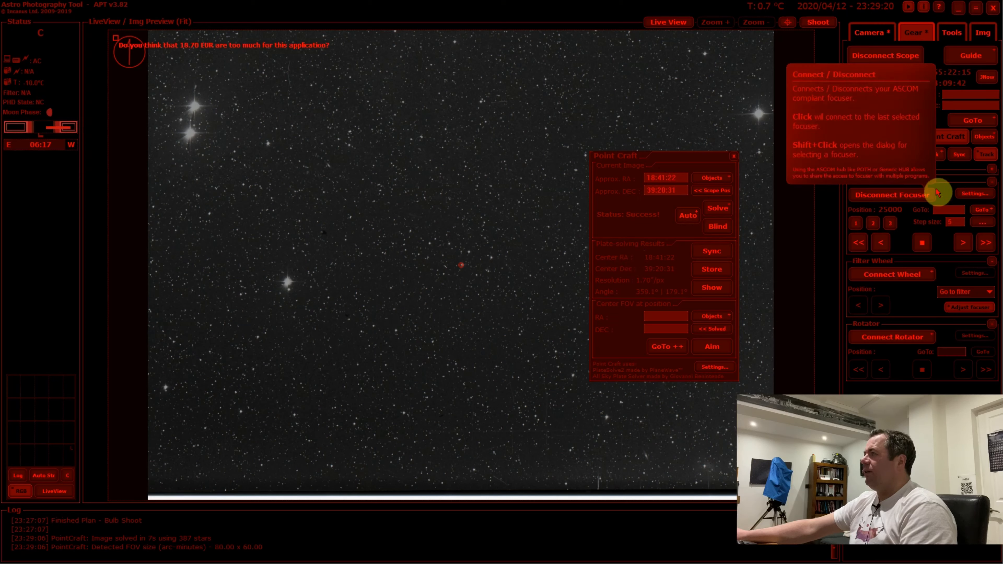
- Check the Stellarium connection in the APT planetarium settings and close them without saving
{"action": "left_click", "coordinate": [960, 35]}
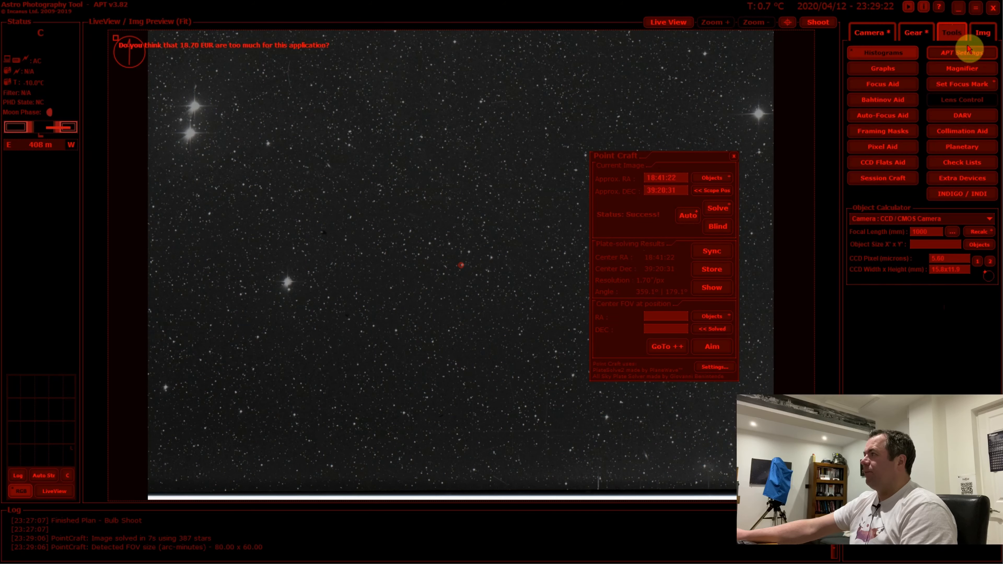
{"action": "left_click", "coordinate": [964, 53]}
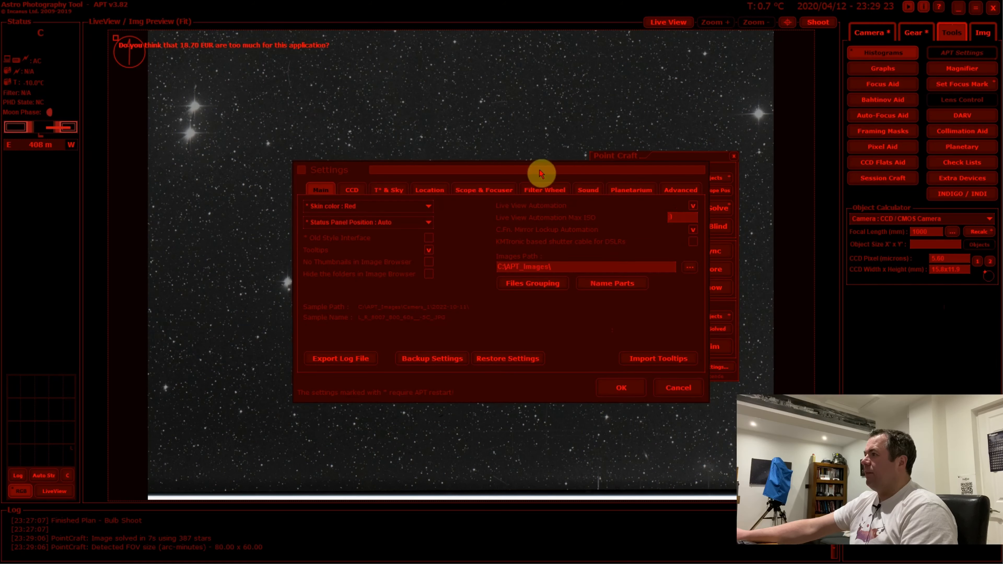
{"action": "left_click", "coordinate": [632, 190]}
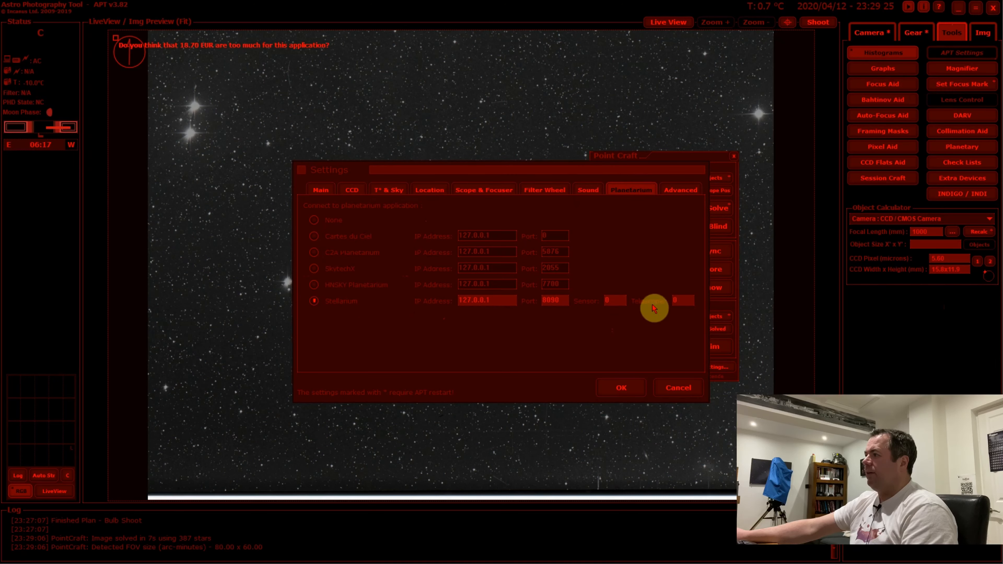
{"action": "left_click", "coordinate": [692, 387]}
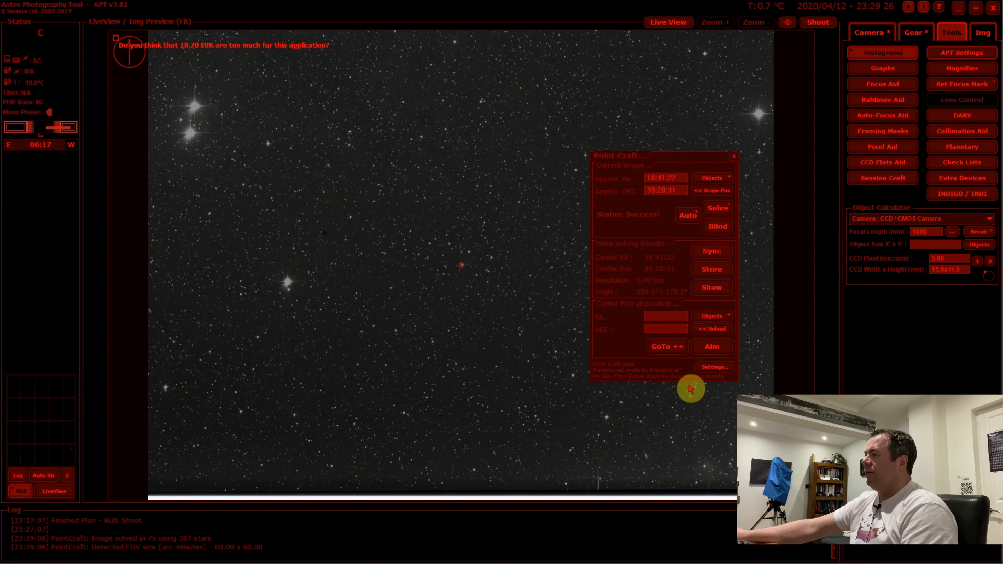
- Show the solved image's field in Stellarium and rearrange the windows so its frame is unobstructed
{"action": "left_click", "coordinate": [716, 291]}
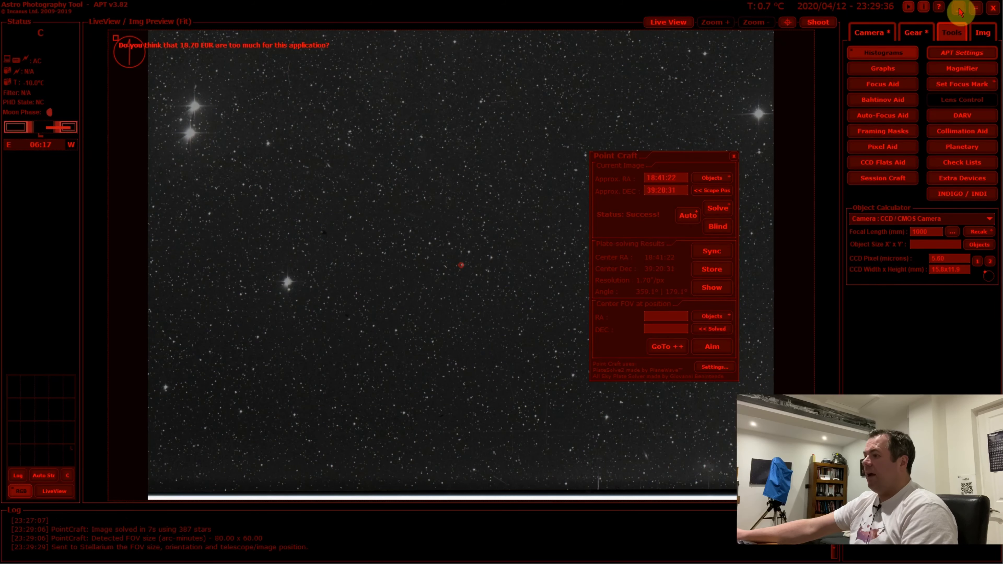
{"action": "left_click", "coordinate": [977, 12]}
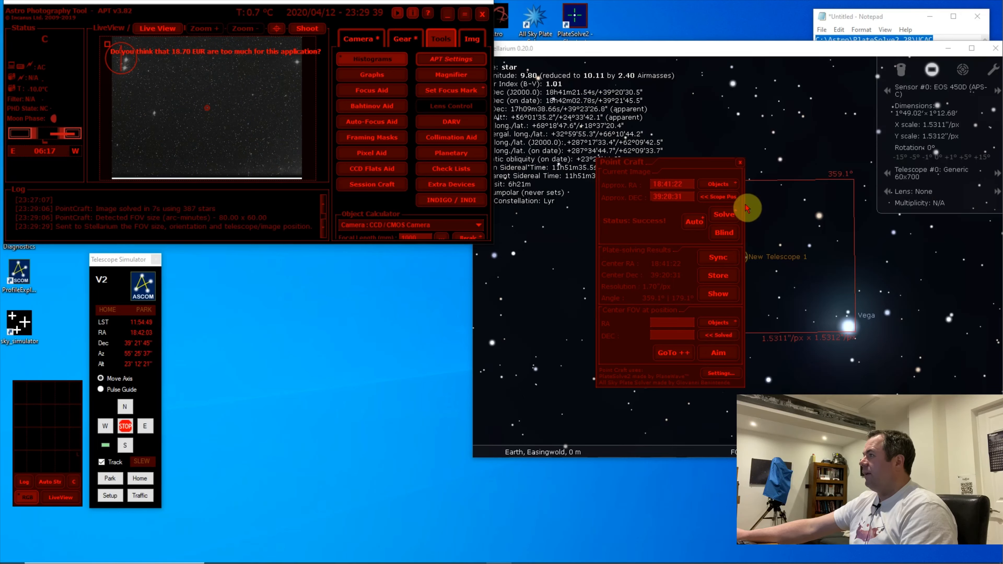
{"action": "left_click_drag", "start_coordinate": [672, 171], "coordinate": [350, 273]}
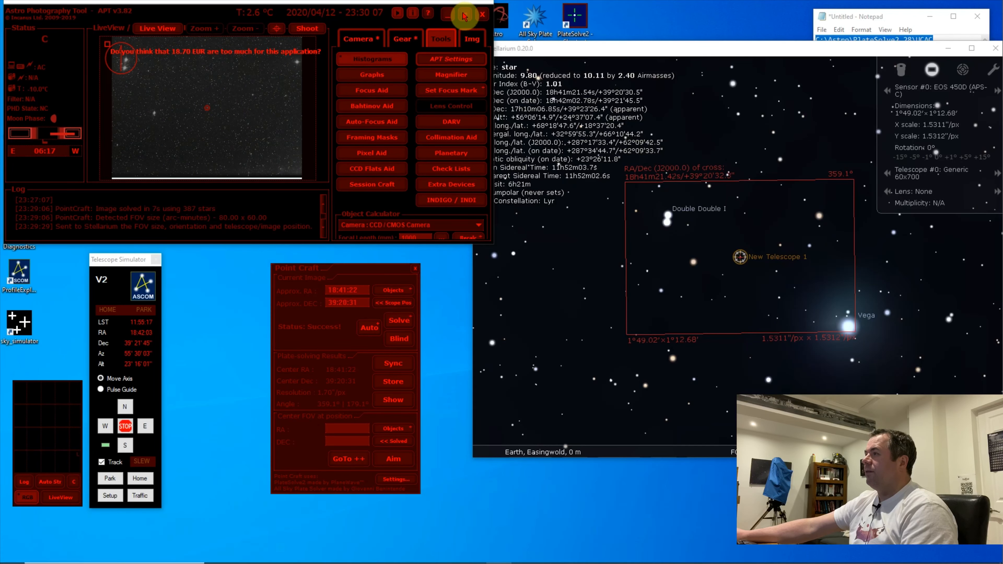
- Maximise Astro Photography Tool again and move the Point Craft window clear of the bright stars in the image
{"action": "left_click", "coordinate": [465, 15]}
{"action": "left_click_drag", "start_coordinate": [356, 261], "coordinate": [729, 242]}
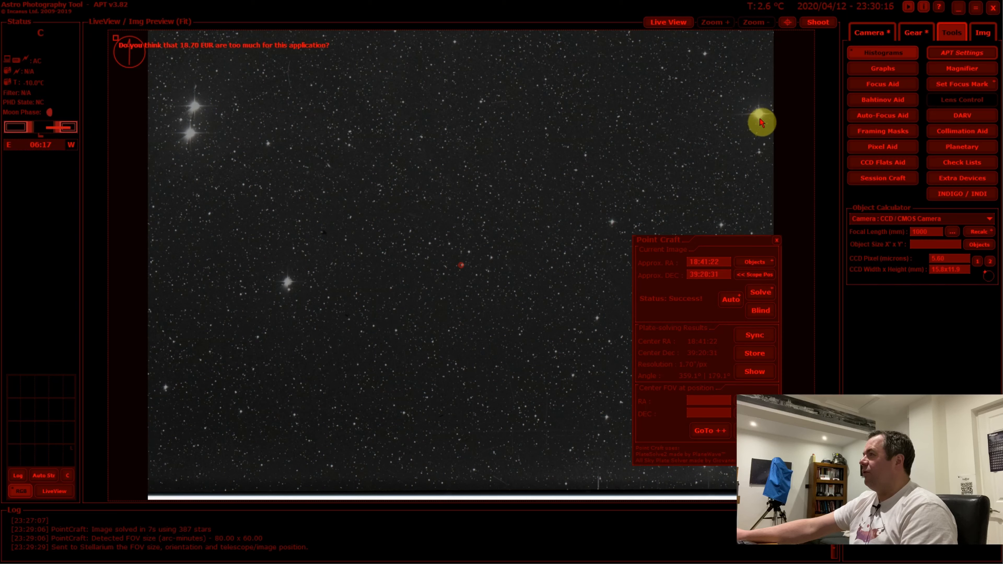
{"action": "left_click_drag", "start_coordinate": [708, 243], "coordinate": [321, 224]}
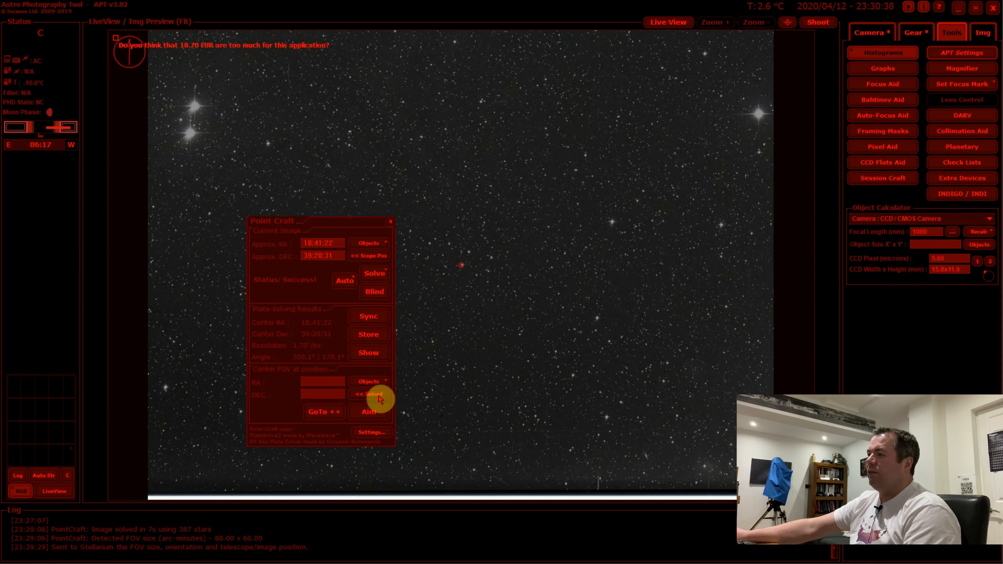
- Copy the solved coordinates into the centring position and aim at the bright star near the image's upper-right edge
{"action": "left_click", "coordinate": [379, 397]}
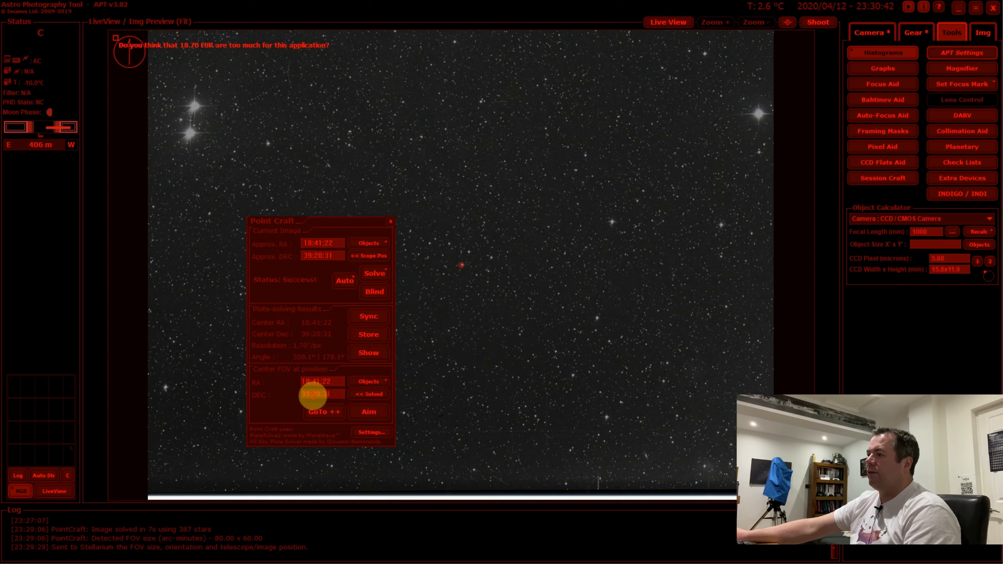
{"action": "left_click", "coordinate": [367, 412]}
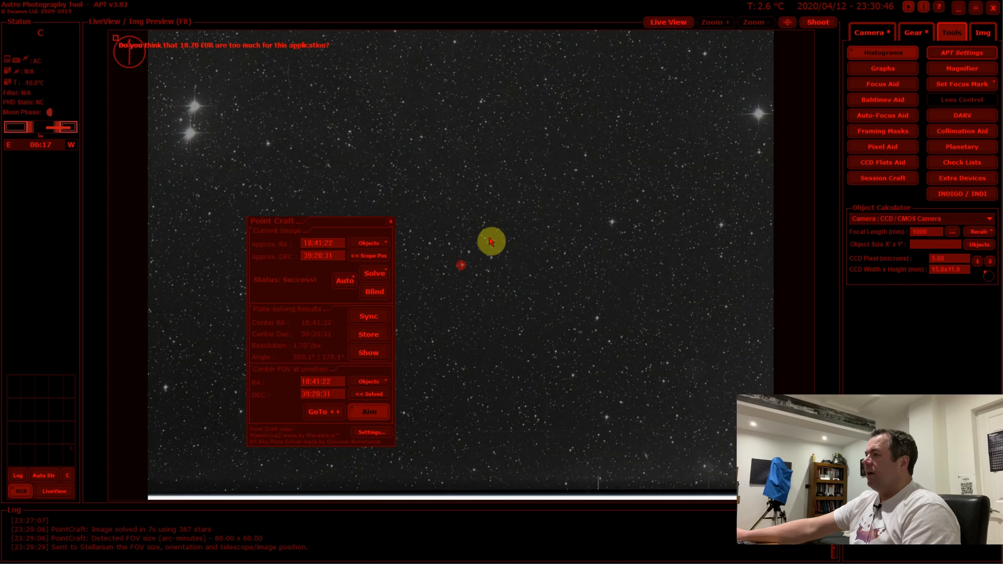
{"action": "left_click", "coordinate": [759, 115]}
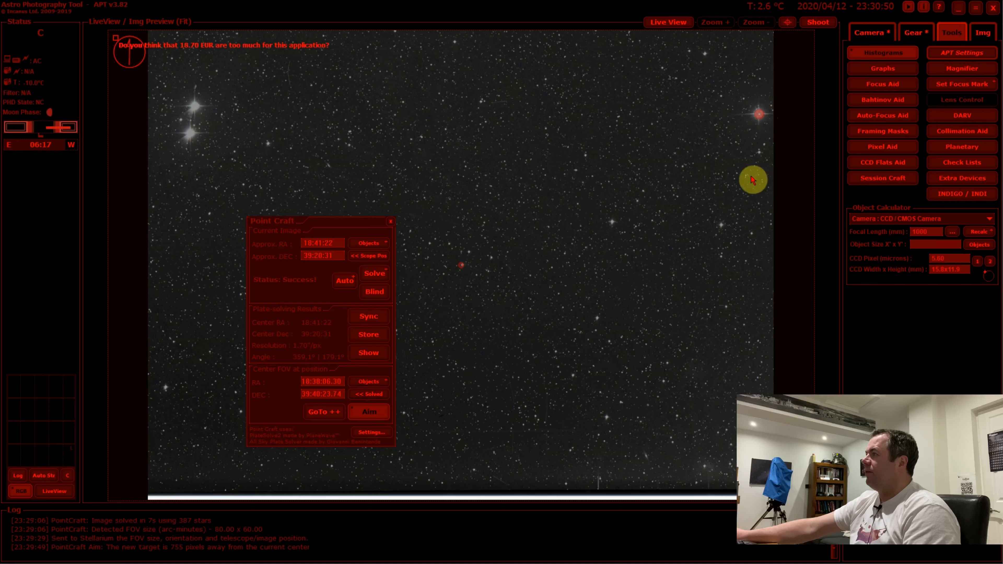
- Run GoTo++ to the aimed star, syncing the scope with the solved image, and keep the Point Craft window clear of the image centre
{"action": "left_click", "coordinate": [320, 413]}
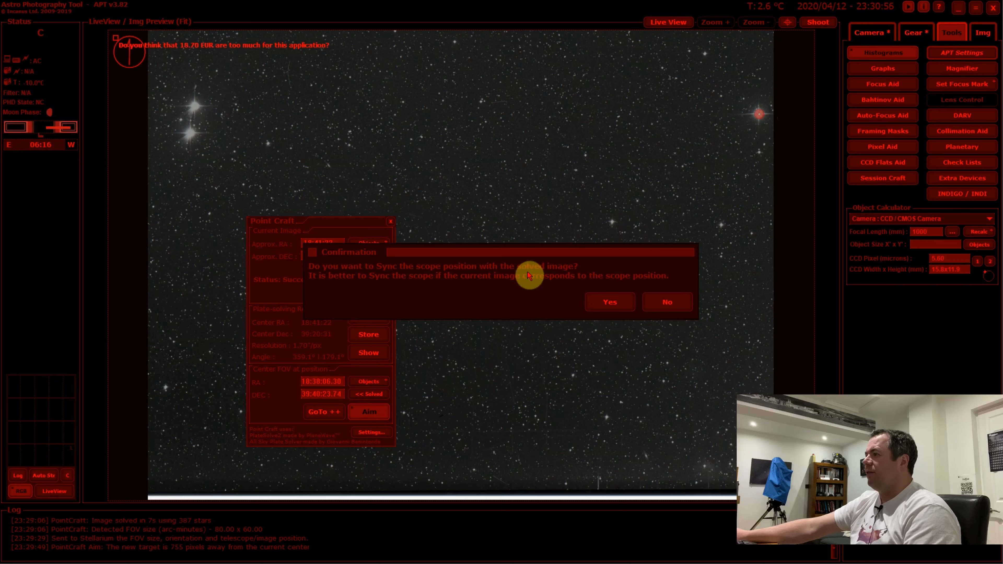
{"action": "left_click", "coordinate": [601, 302]}
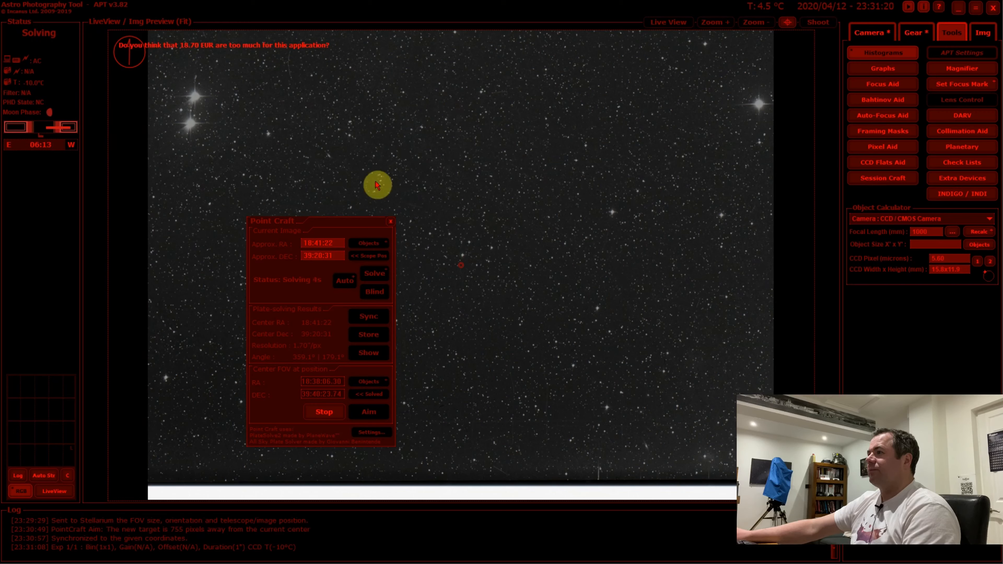
{"action": "left_click_drag", "start_coordinate": [321, 222], "coordinate": [295, 194]}
{"action": "left_click_drag", "start_coordinate": [257, 166], "coordinate": [253, 162]}
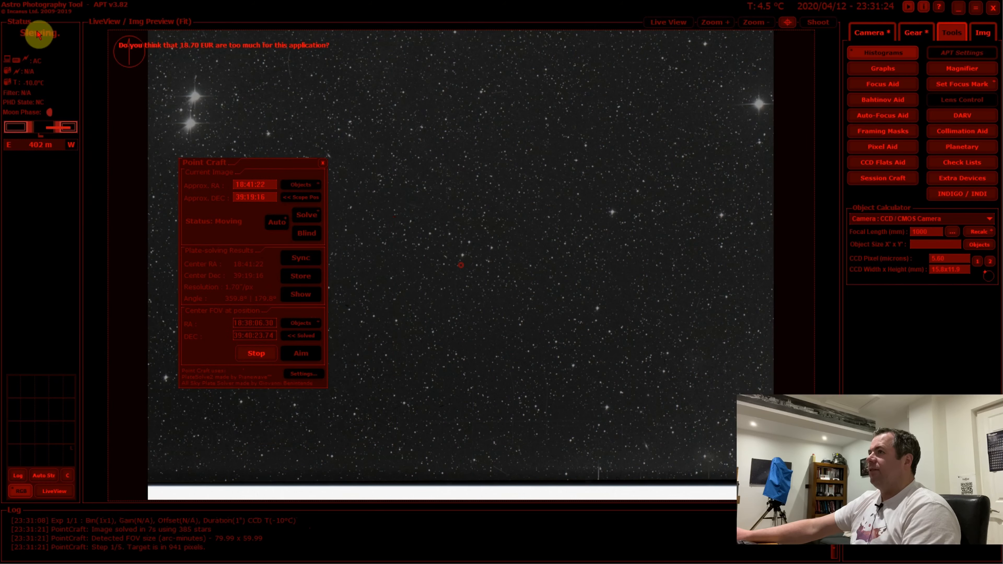
{"action": "mouse_move", "coordinate": [46, 33]}
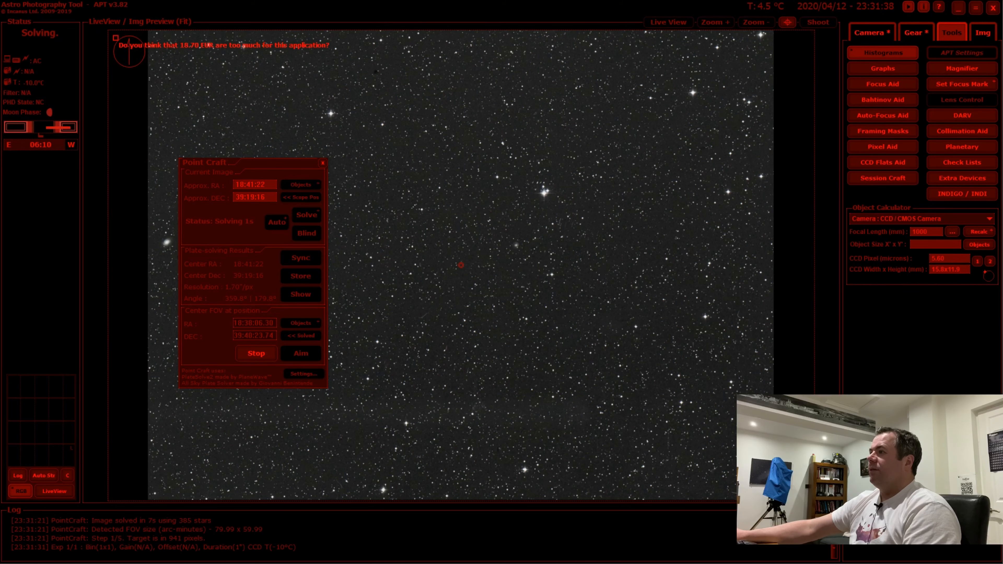
{"action": "left_click_drag", "start_coordinate": [271, 171], "coordinate": [332, 211]}
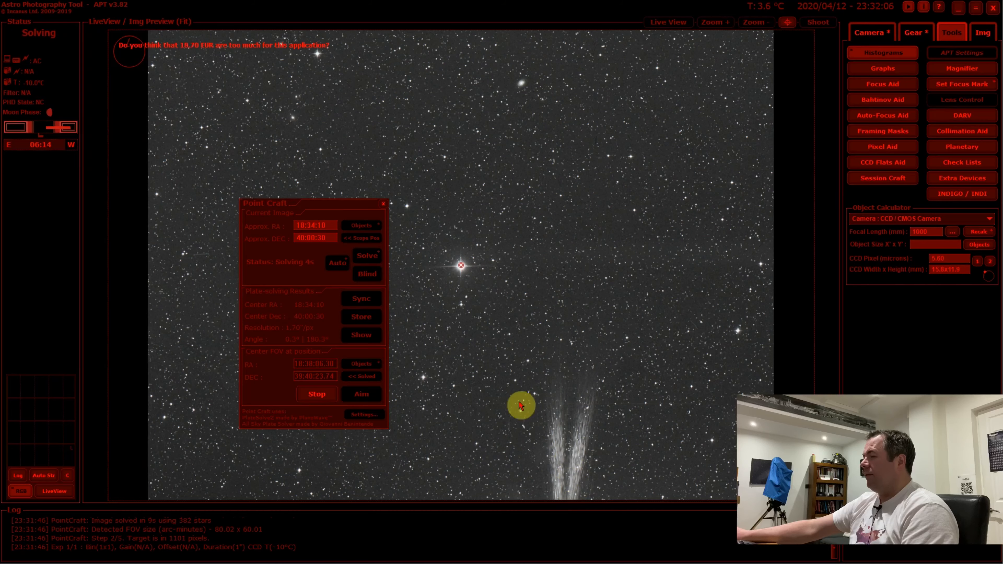
{"action": "left_click_drag", "start_coordinate": [321, 204], "coordinate": [253, 142]}
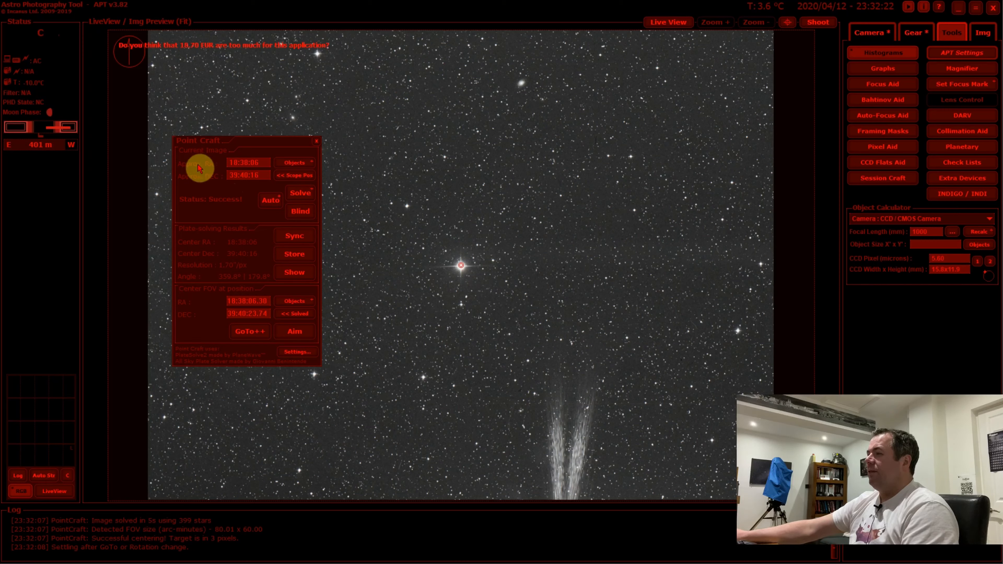
- Try to show the centred image's solved field in Stellarium, checking the sky view and sending it a second time
{"action": "left_click", "coordinate": [298, 276]}
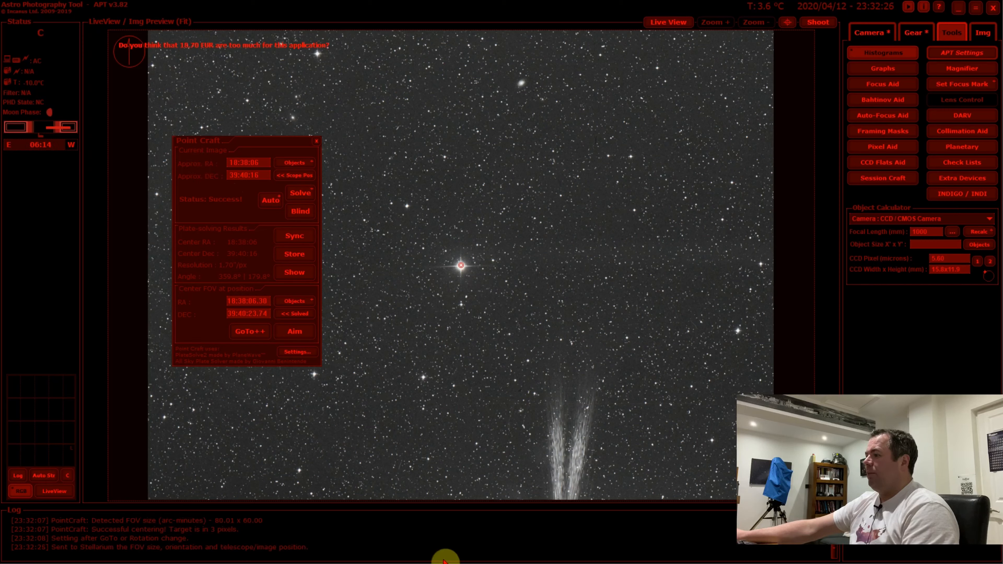
{"action": "left_click", "coordinate": [962, 9]}
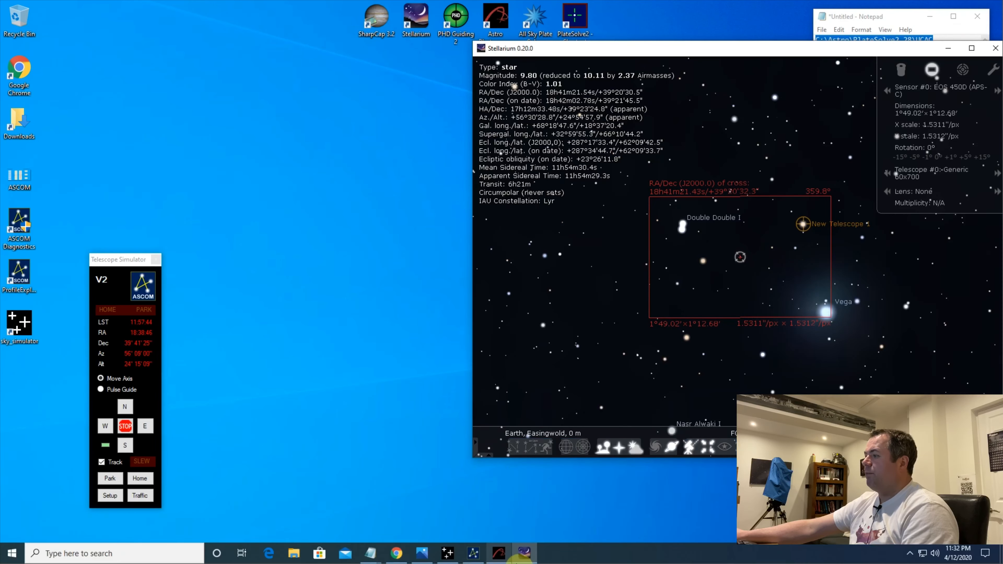
{"action": "left_click", "coordinate": [501, 552]}
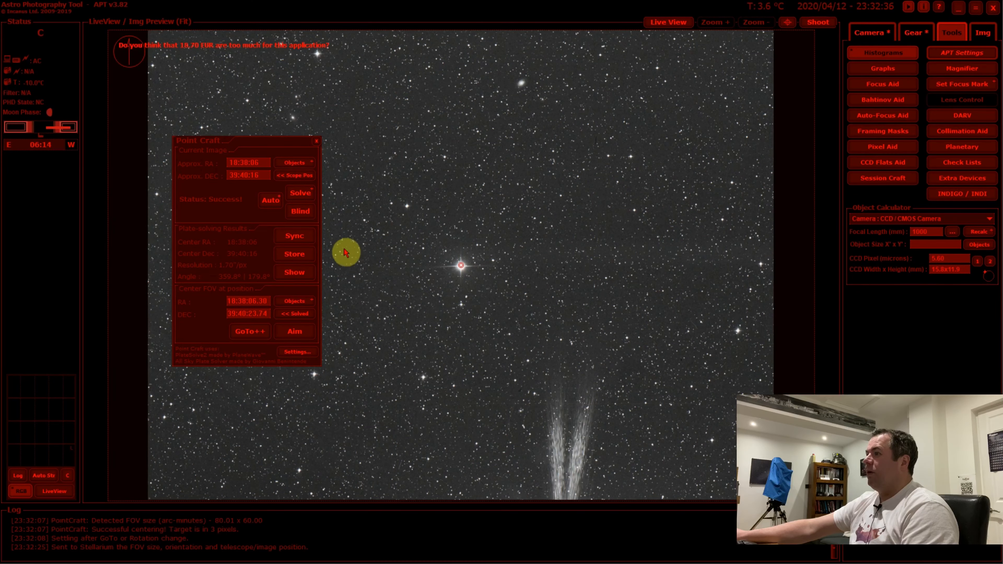
{"action": "left_click", "coordinate": [297, 274]}
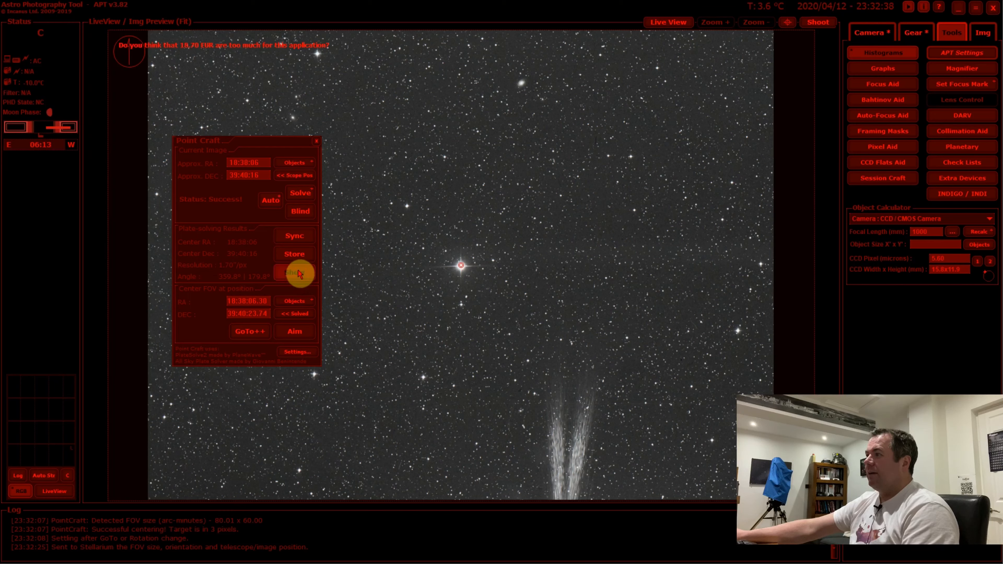
{"action": "left_click", "coordinate": [959, 8]}
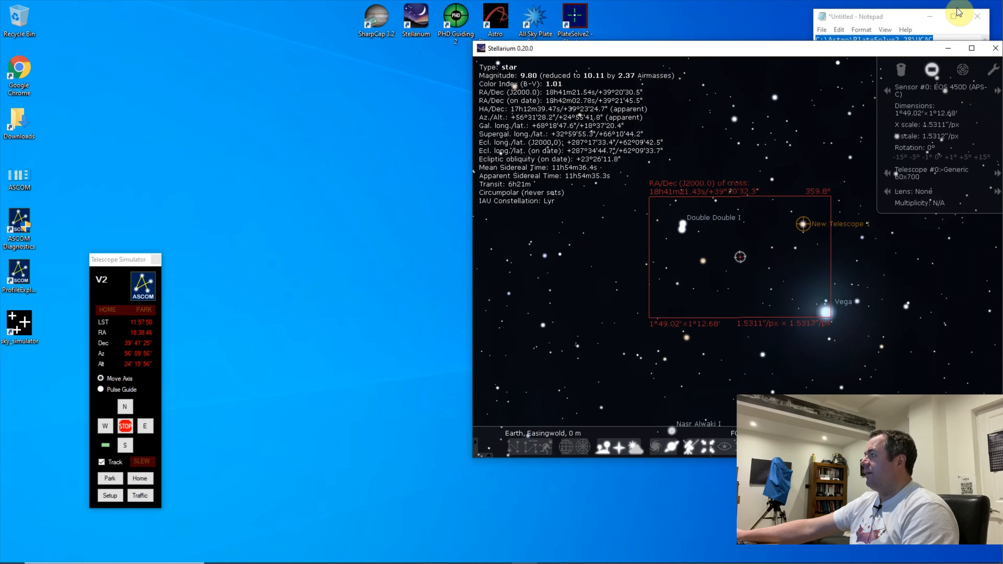
- Pan Stellarium's sky away from the target, resend the solved field from Point Craft, and minimise Astro Photography Tool to view it
{"action": "mouse_move", "coordinate": [728, 226]}
{"action": "left_mouse_down"}
{"action": "mouse_move", "coordinate": [578, 309]}
{"action": "mouse_move", "coordinate": [508, 378]}
{"action": "left_mouse_up"}
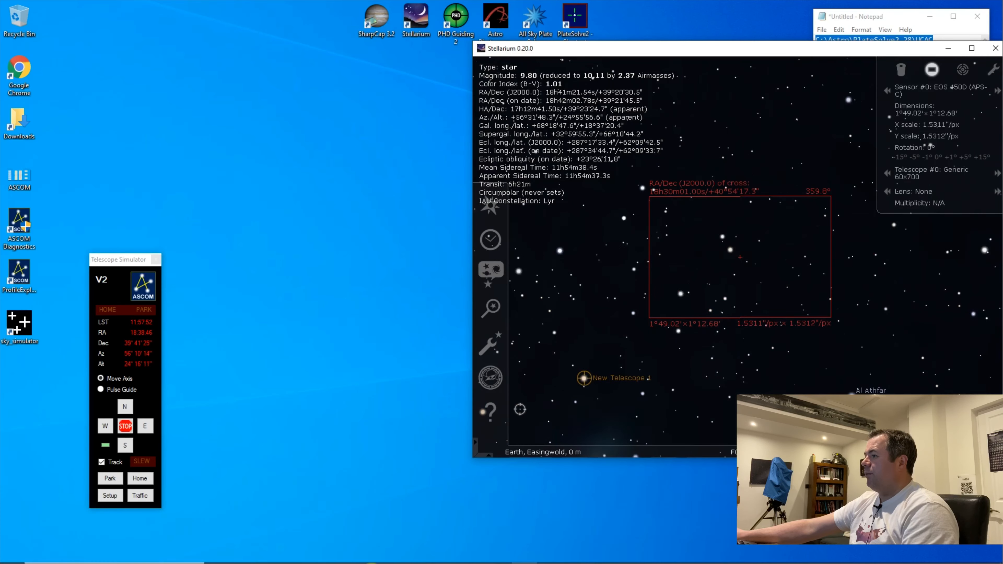
{"action": "left_click", "coordinate": [495, 554]}
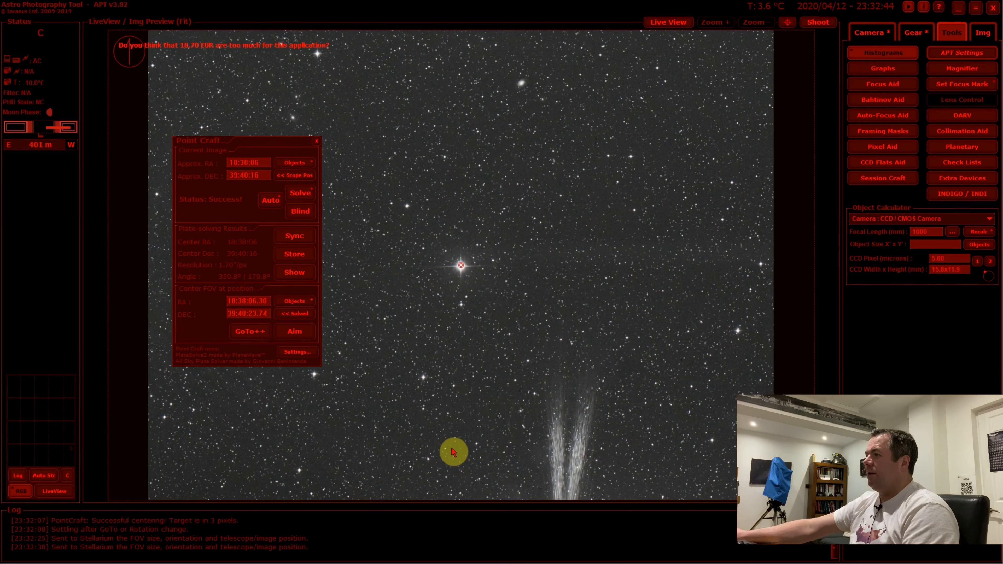
{"action": "left_click", "coordinate": [293, 273]}
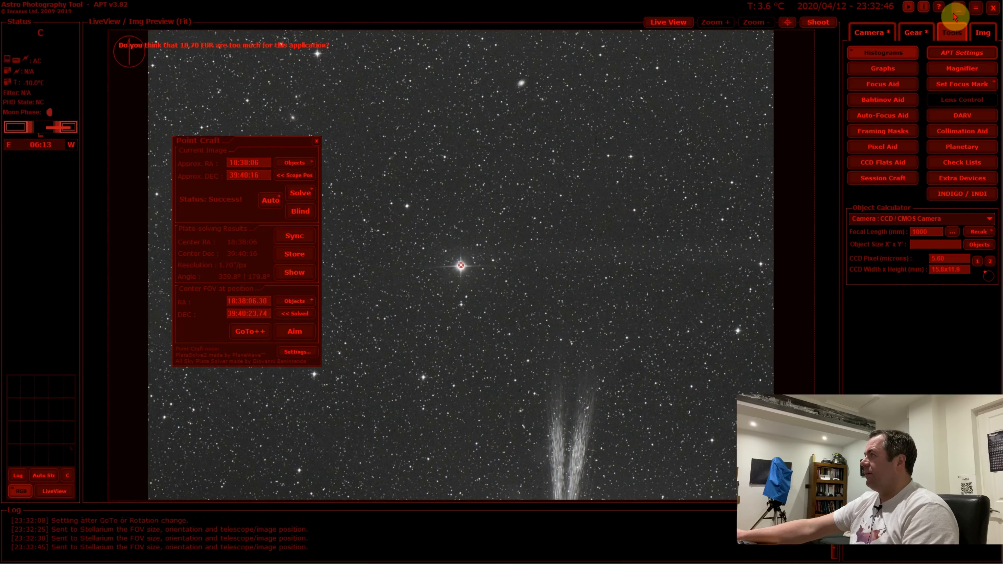
{"action": "left_click", "coordinate": [955, 13]}
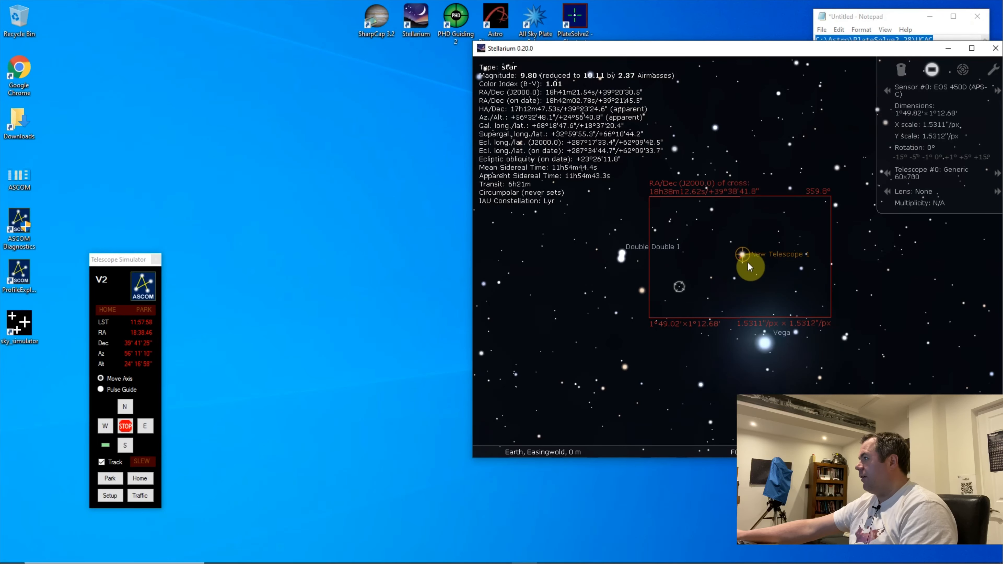
- Zoom into Stellarium's frame centre to compare it with the telescope marker, restore the zoom and return to Astro Photography Tool
{"action": "scroll", "coordinate": [758, 256], "scroll_direction": "up", "scroll_amount": 5}
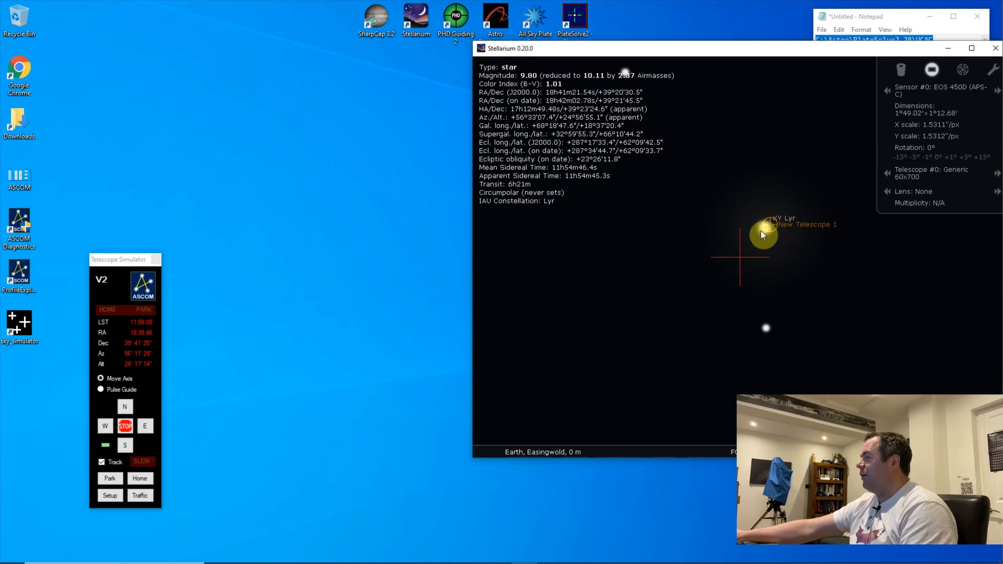
{"action": "scroll", "coordinate": [761, 230], "scroll_direction": "down", "scroll_amount": 5}
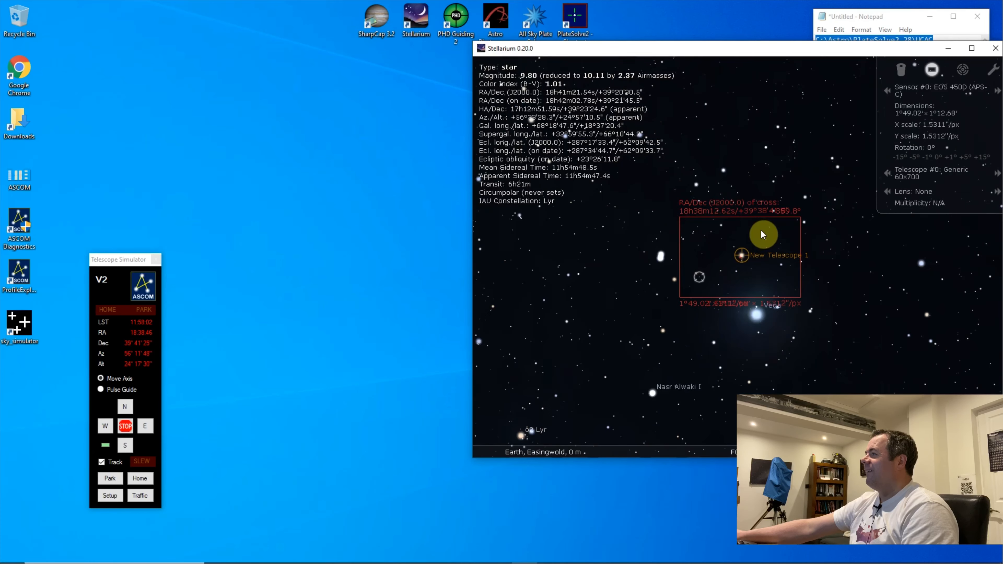
{"action": "scroll", "coordinate": [761, 233], "scroll_direction": "up", "scroll_amount": 2}
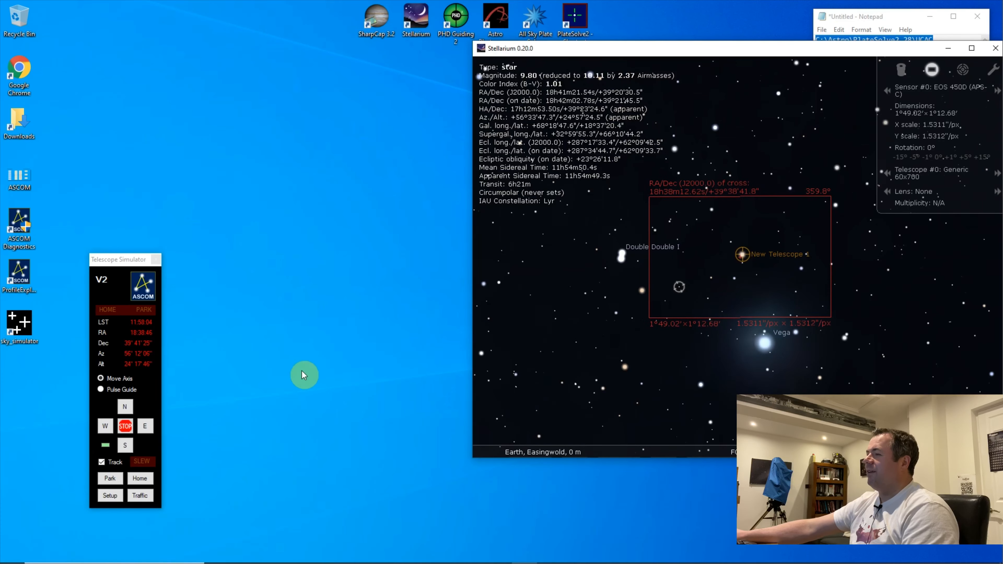
{"action": "mouse_move", "coordinate": [434, 561]}
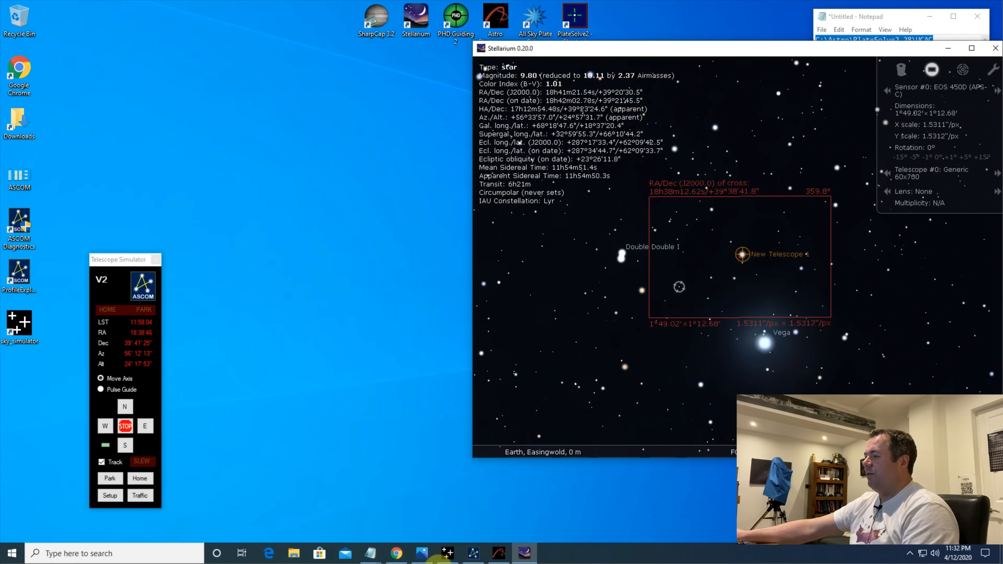
{"action": "left_click", "coordinate": [498, 553]}
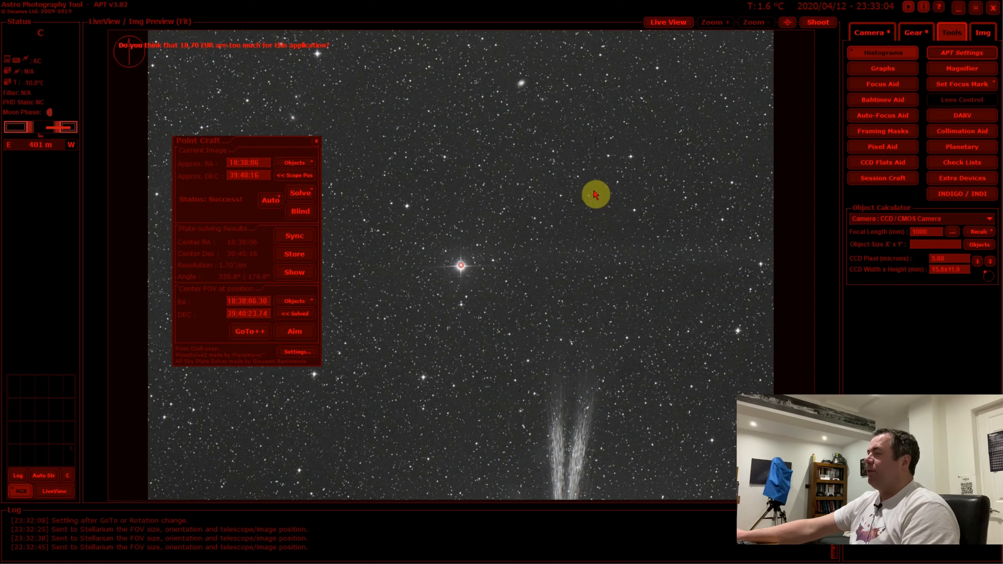
- Review the camera and gear controls, and minimise Astro Photography Tool to reveal Stellarium and the telescope simulator
{"action": "left_click", "coordinate": [870, 32]}
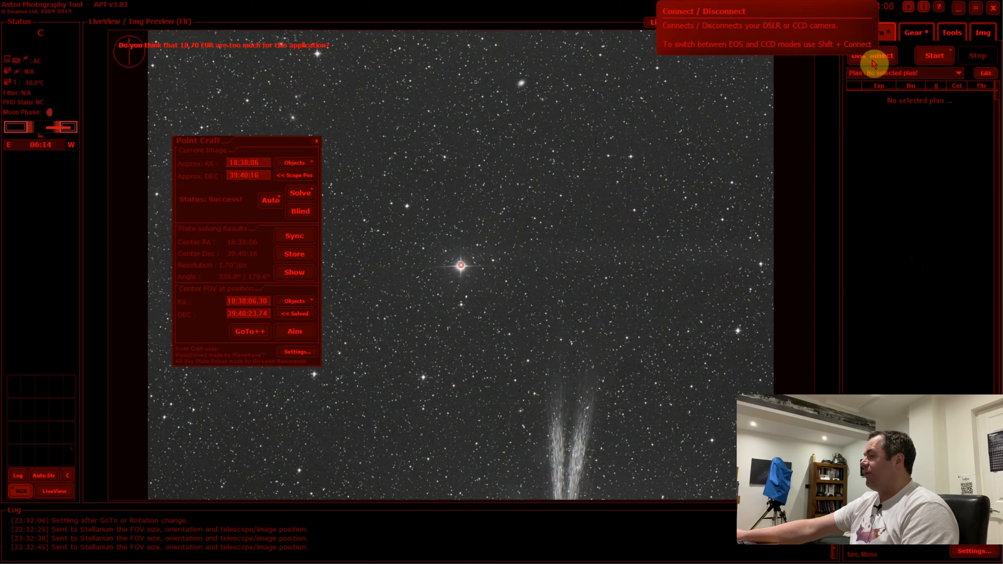
{"action": "left_click", "coordinate": [915, 33]}
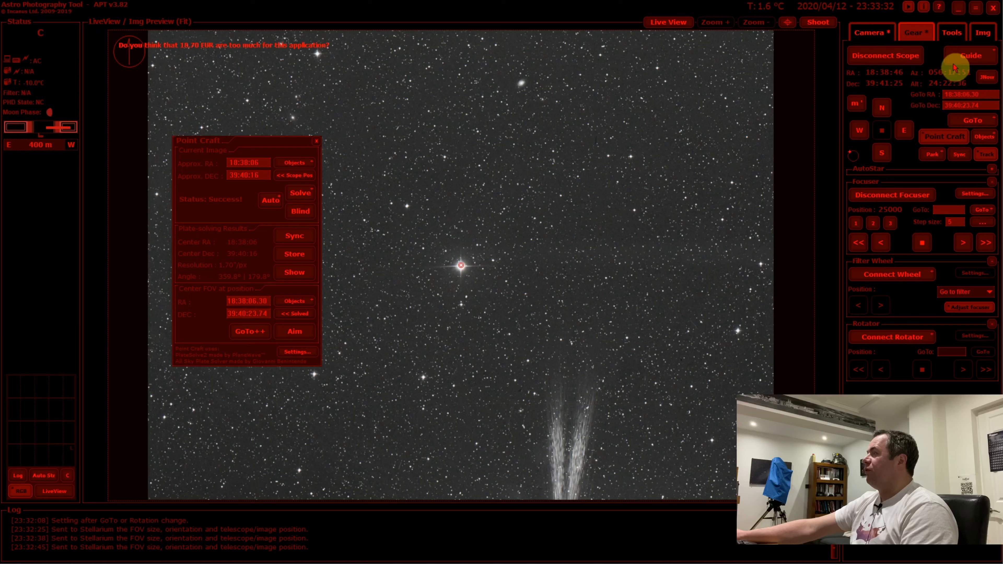
{"action": "left_click", "coordinate": [960, 14]}
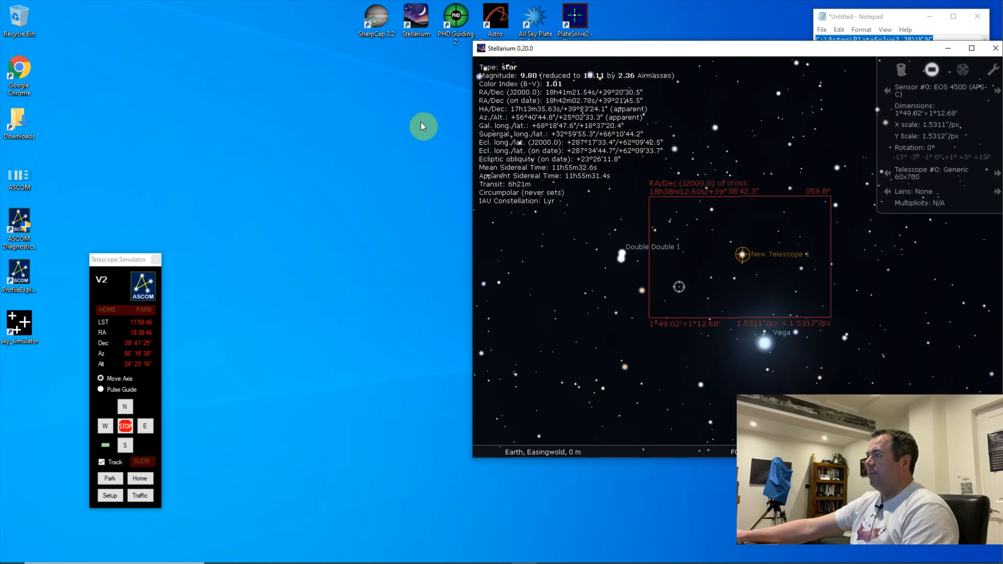